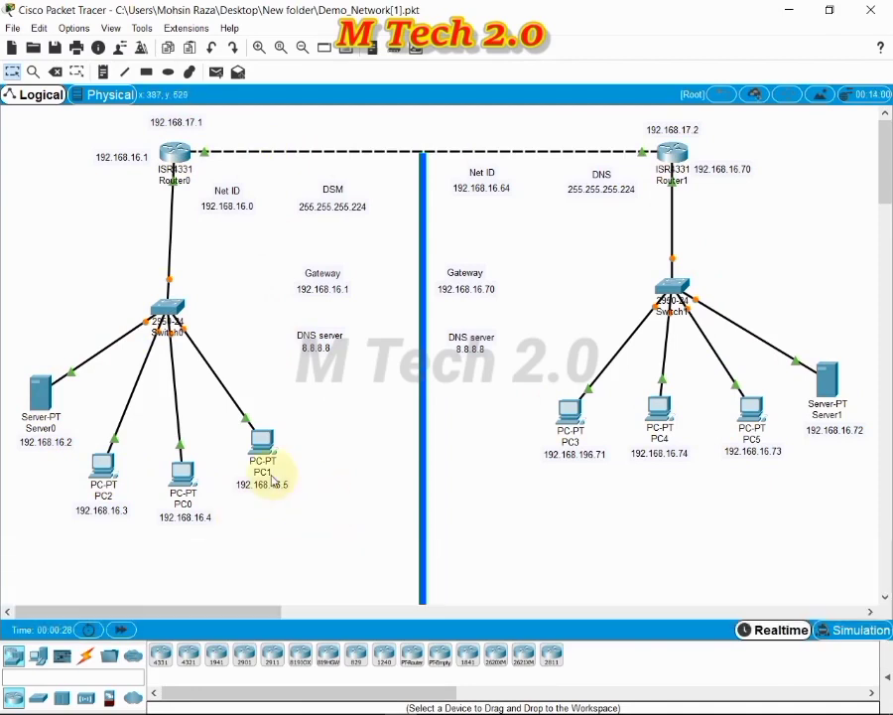
Review PC1's gateway and DNS settings and its FastEthernet0 IP configuration.
click(264, 437)
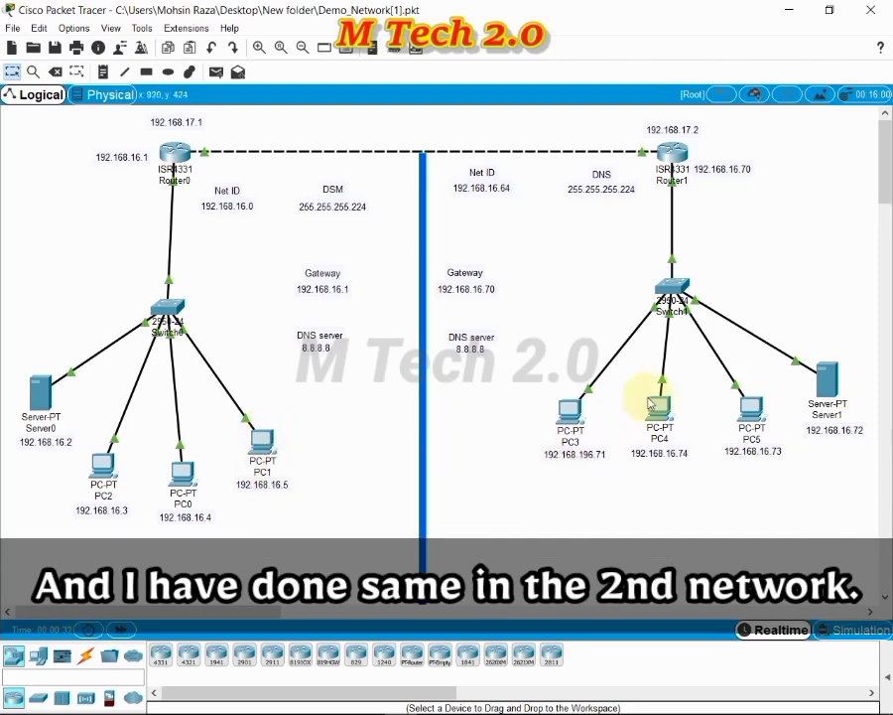
mouse_move(271, 452)
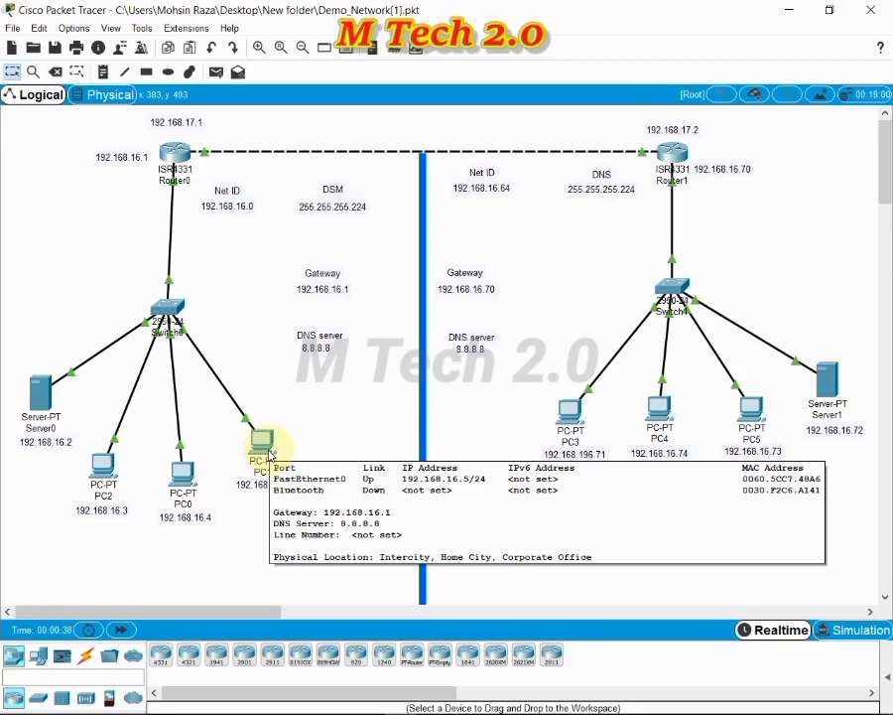
click(269, 451)
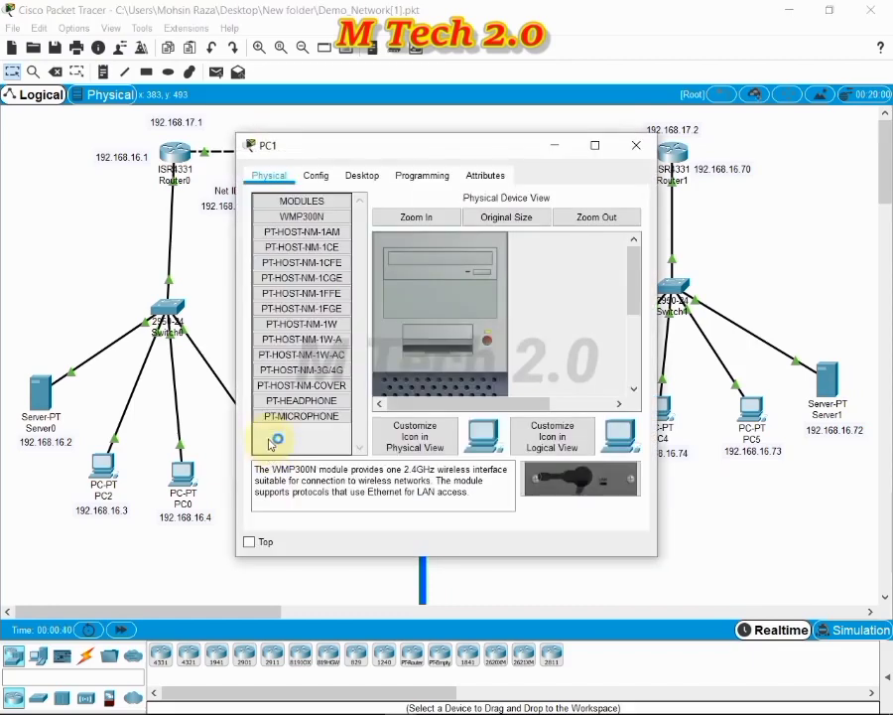
click(315, 185)
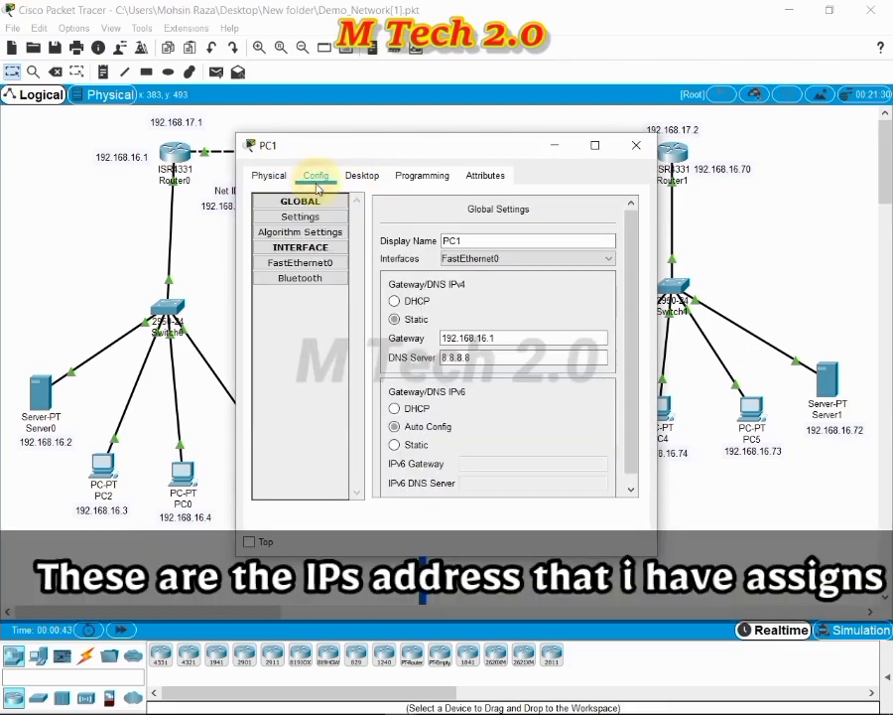
click(317, 266)
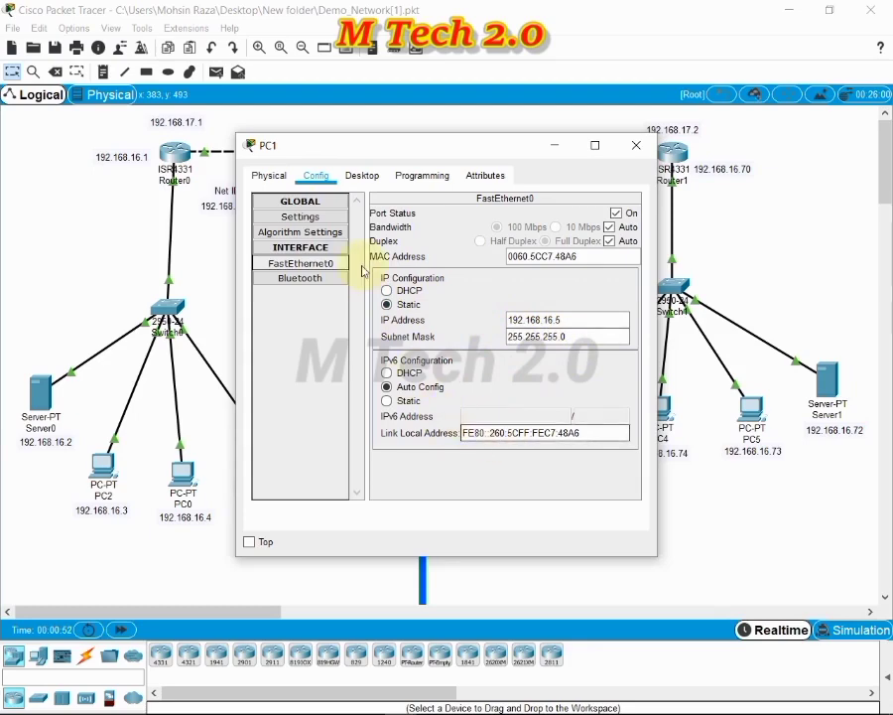
click(637, 145)
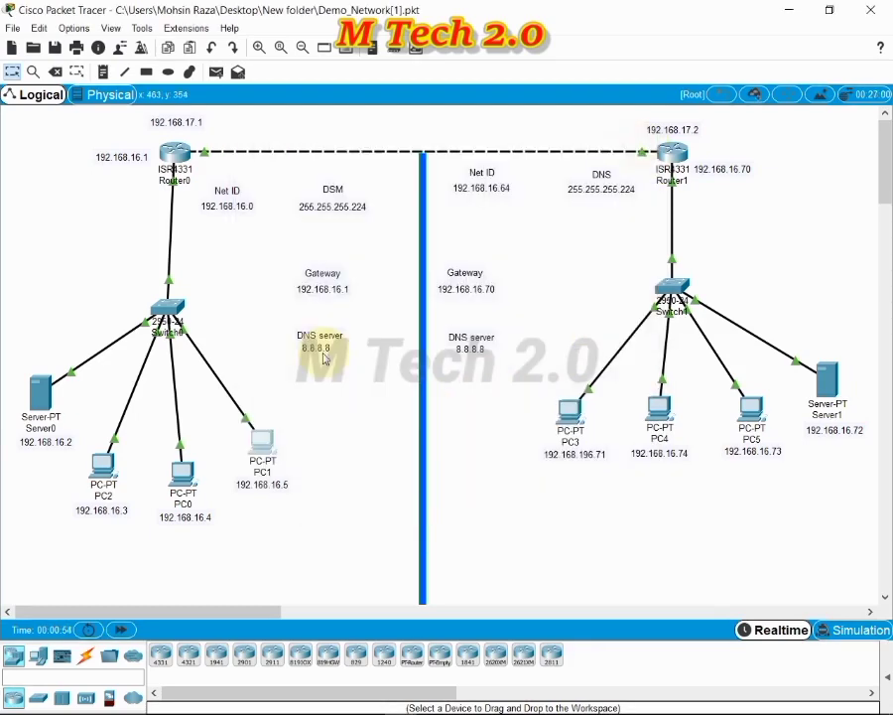
Review PC0's gateway and DNS settings and its FastEthernet0 IP address and subnet mask.
click(171, 476)
click(316, 178)
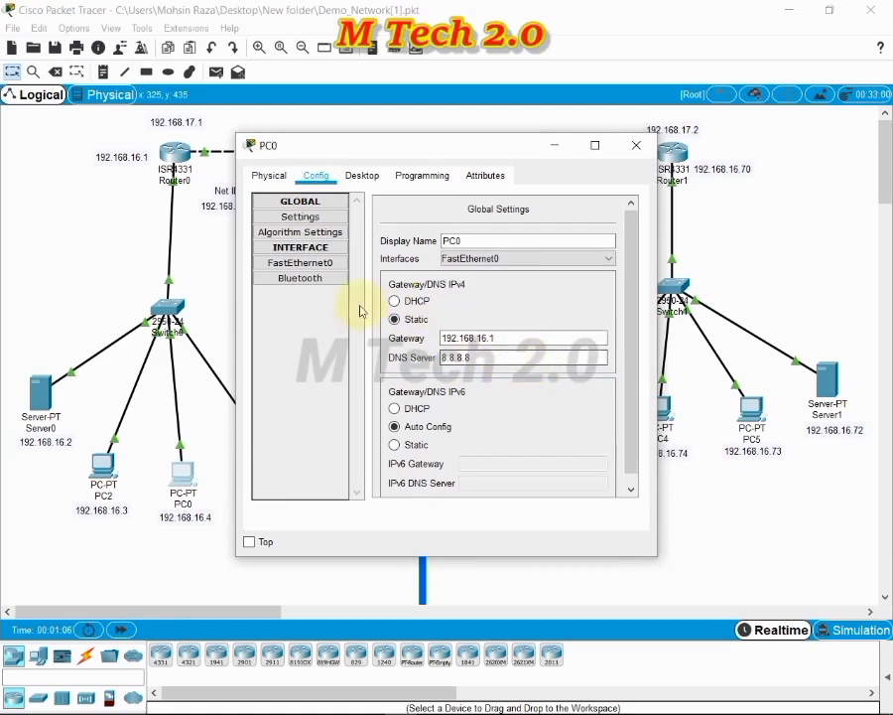
click(333, 262)
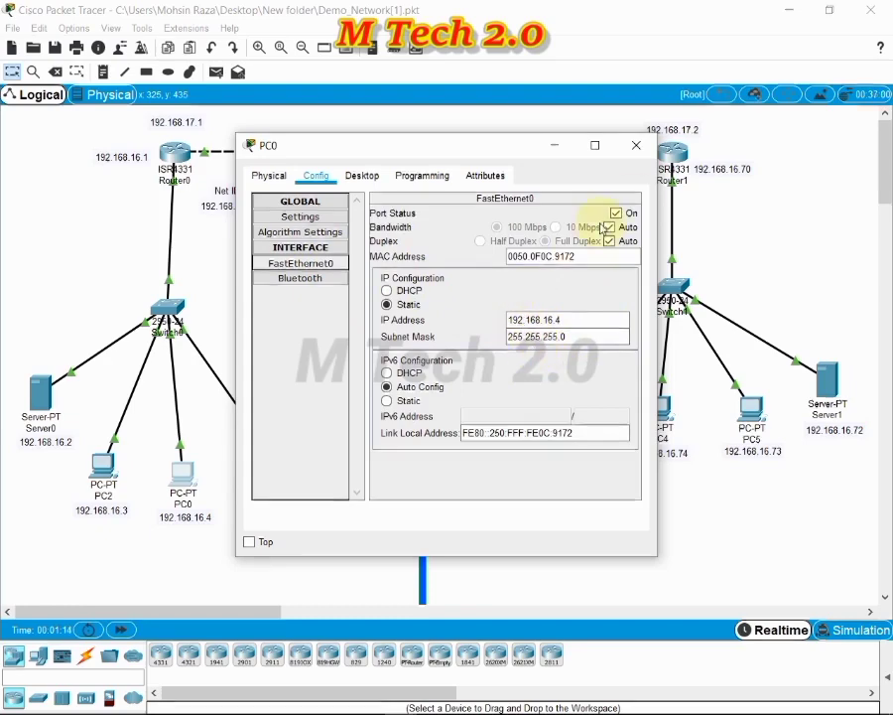
click(636, 145)
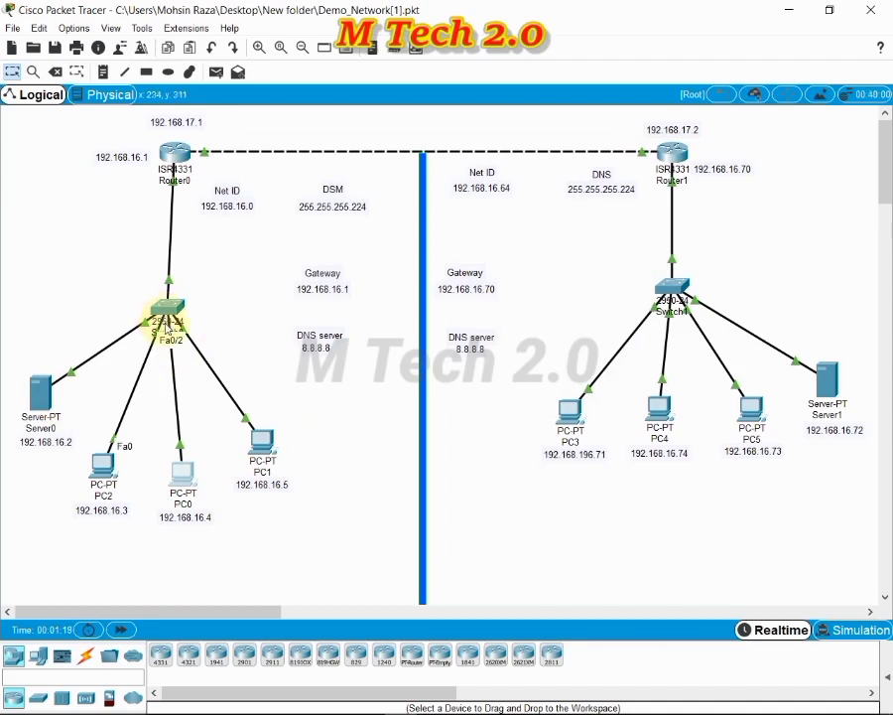
Check the IP address and subnet mask configured on Router0's GigabitEthernet0/0/0 interface.
click(182, 155)
click(314, 175)
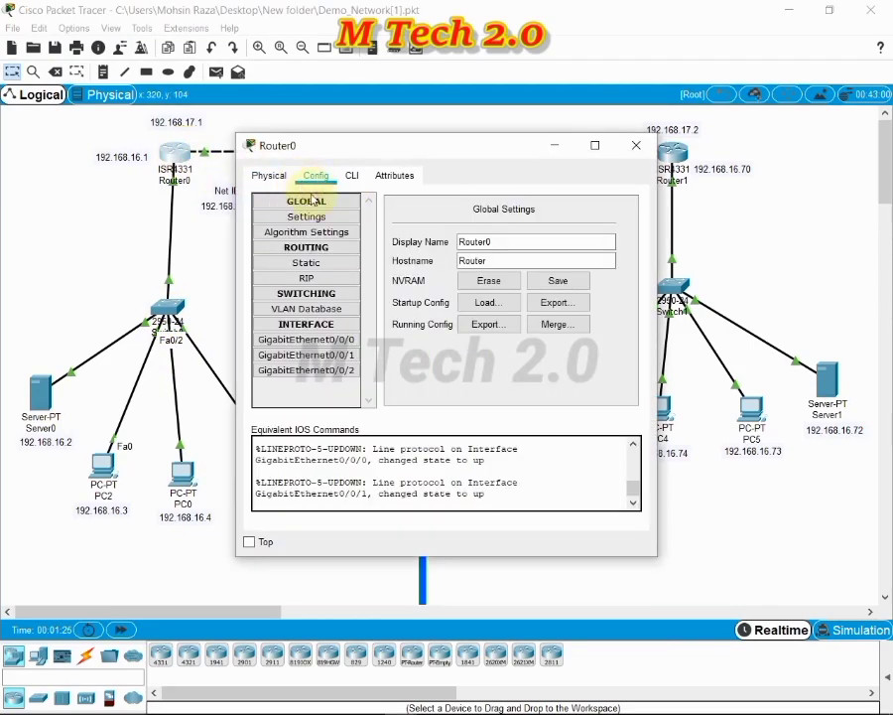
click(333, 338)
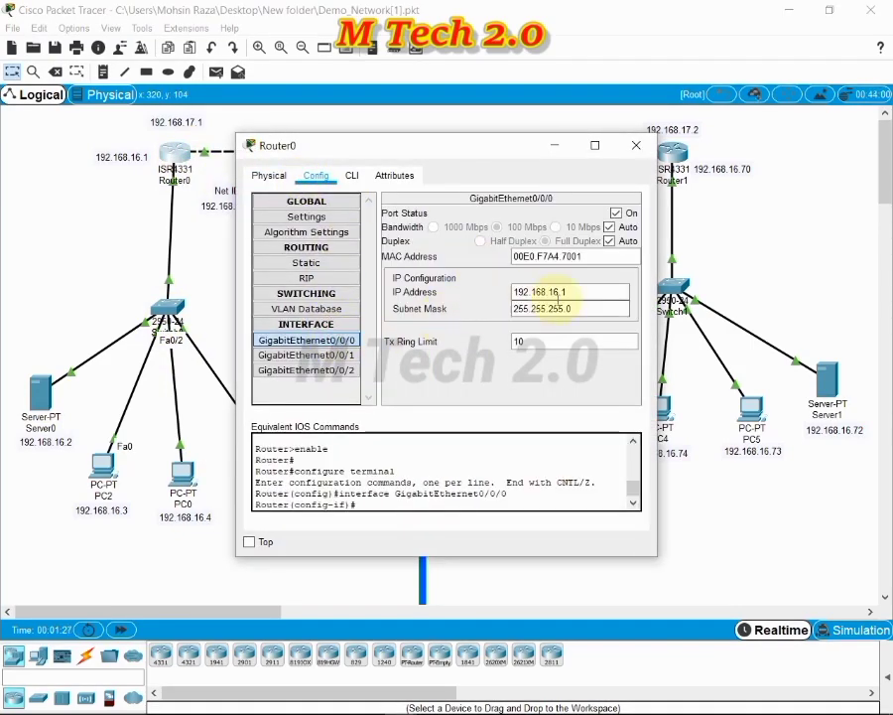
click(638, 147)
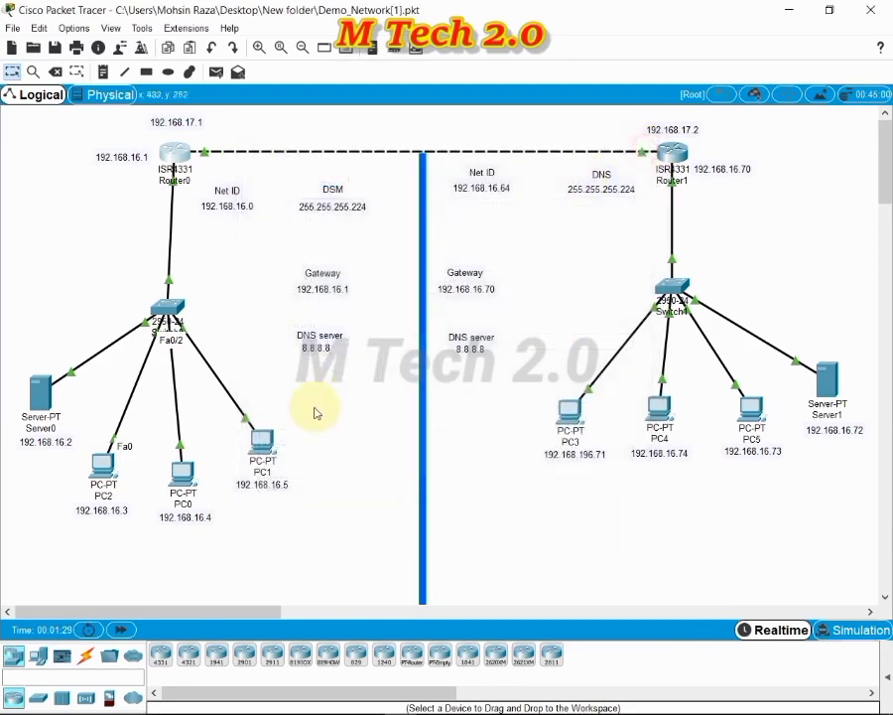
Inspect Switch0's ports in an enlarged physical device view.
click(170, 306)
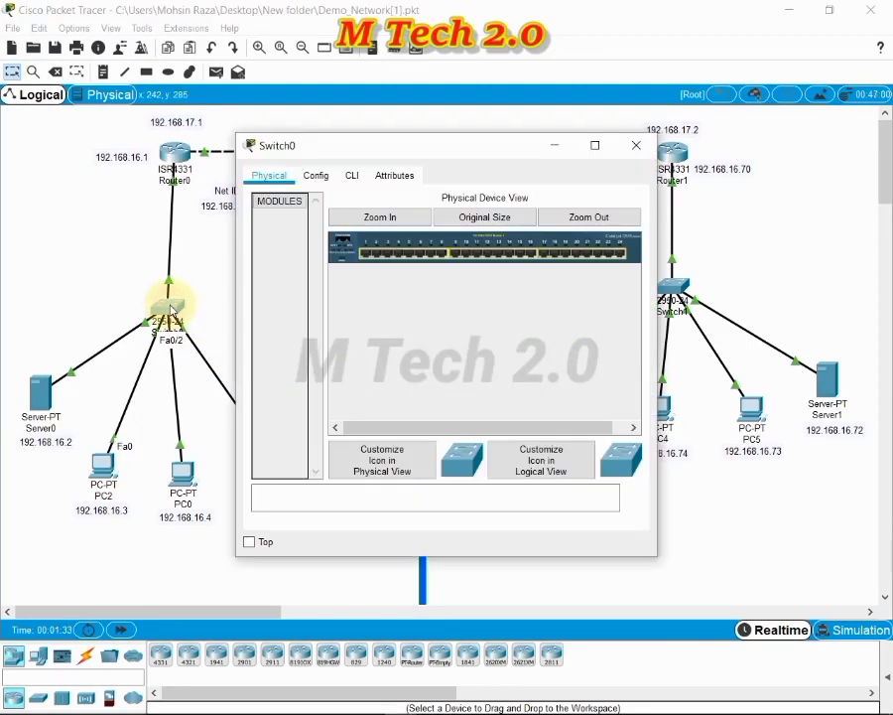
click(417, 219)
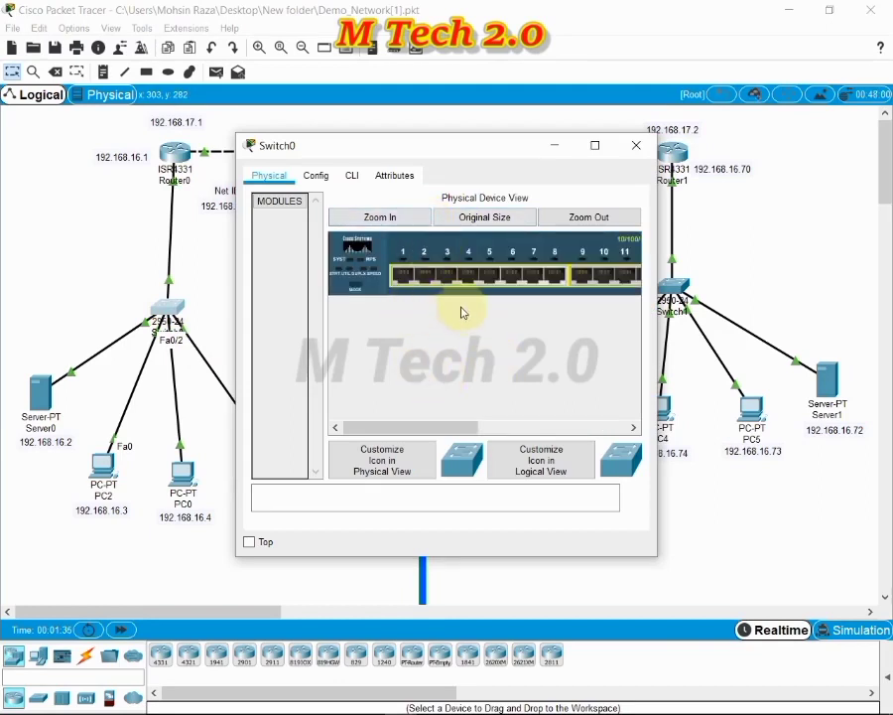
drag(424, 424, 396, 434)
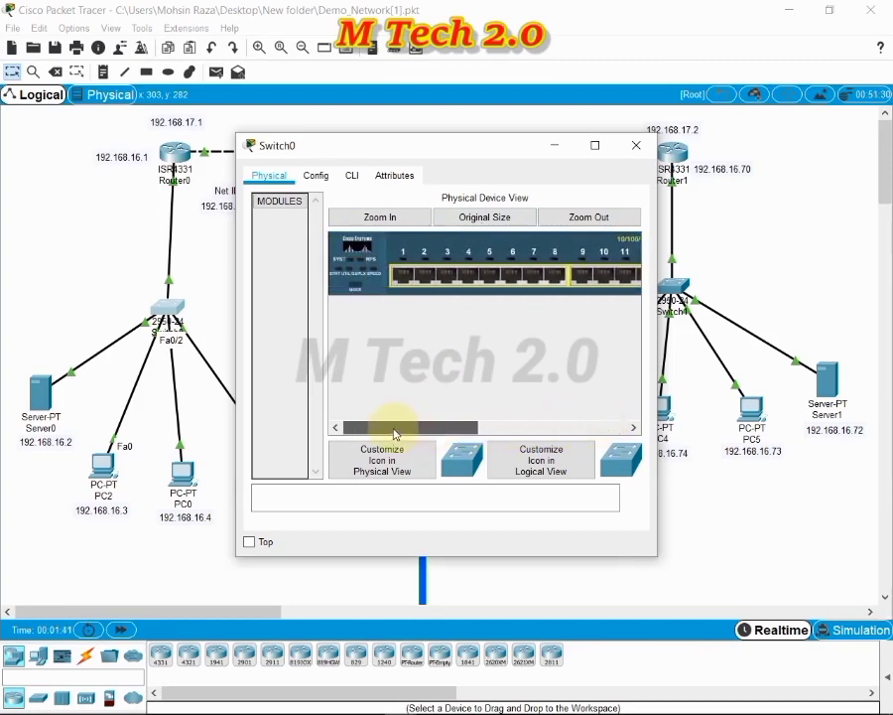
click(636, 157)
Browse the desktop applications available on PC1, including the firewall, text editor and TFTP tools.
click(259, 453)
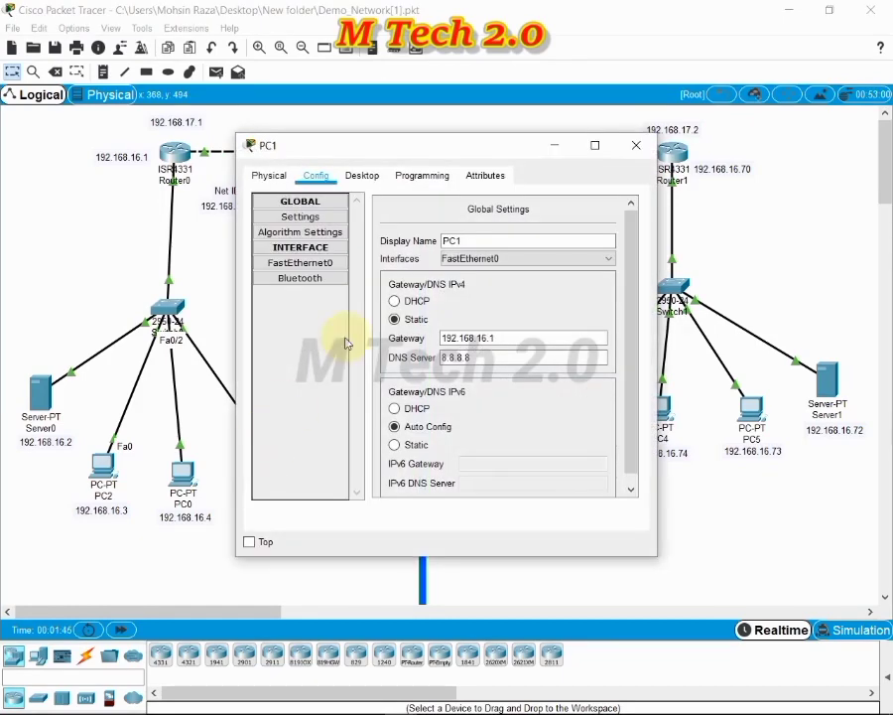
click(362, 175)
scroll(433, 342, down, 3)
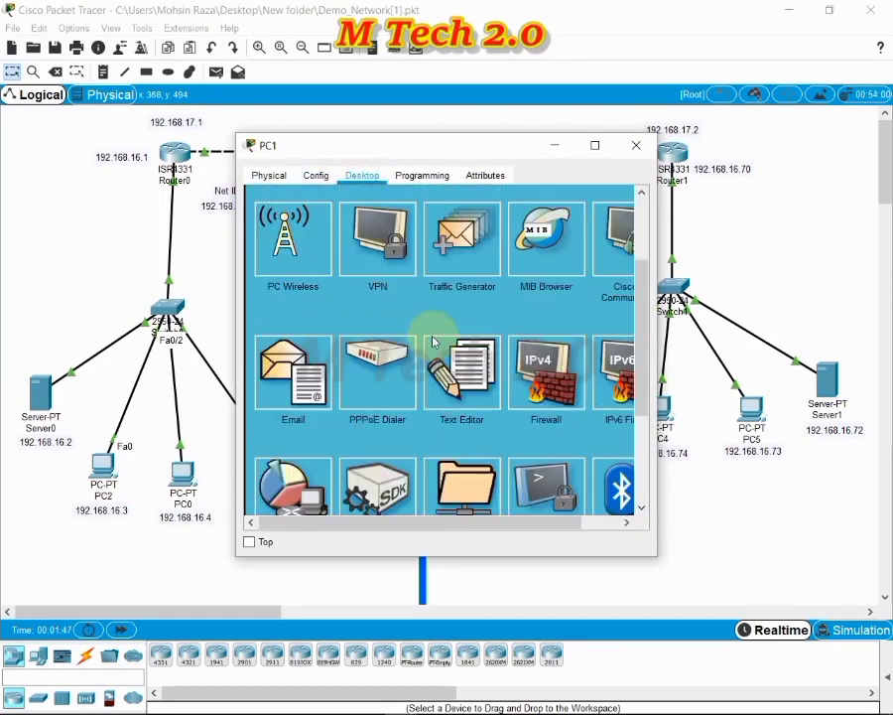
scroll(433, 342, up, 3)
scroll(433, 343, down, 5)
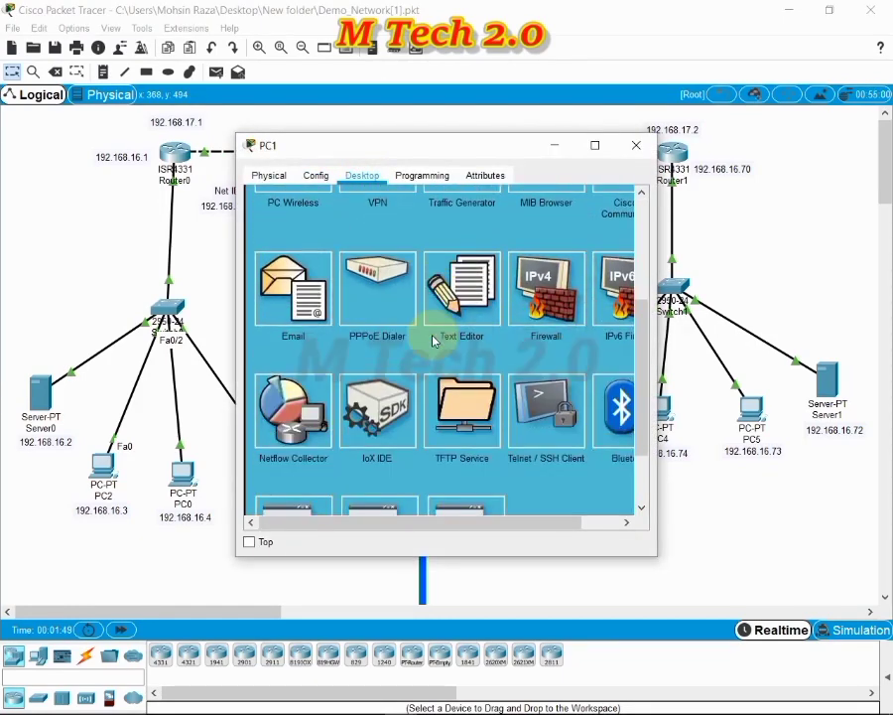
scroll(433, 342, up, 2)
drag(403, 523, 460, 532)
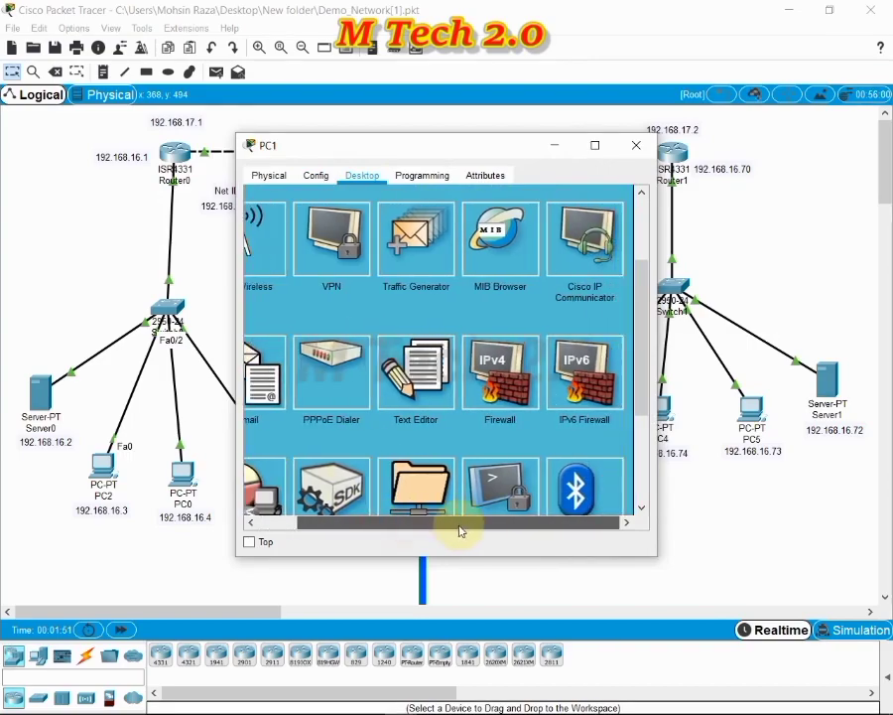
click(643, 147)
Inspect Router0's chassis and power switch in its physical device view.
click(175, 152)
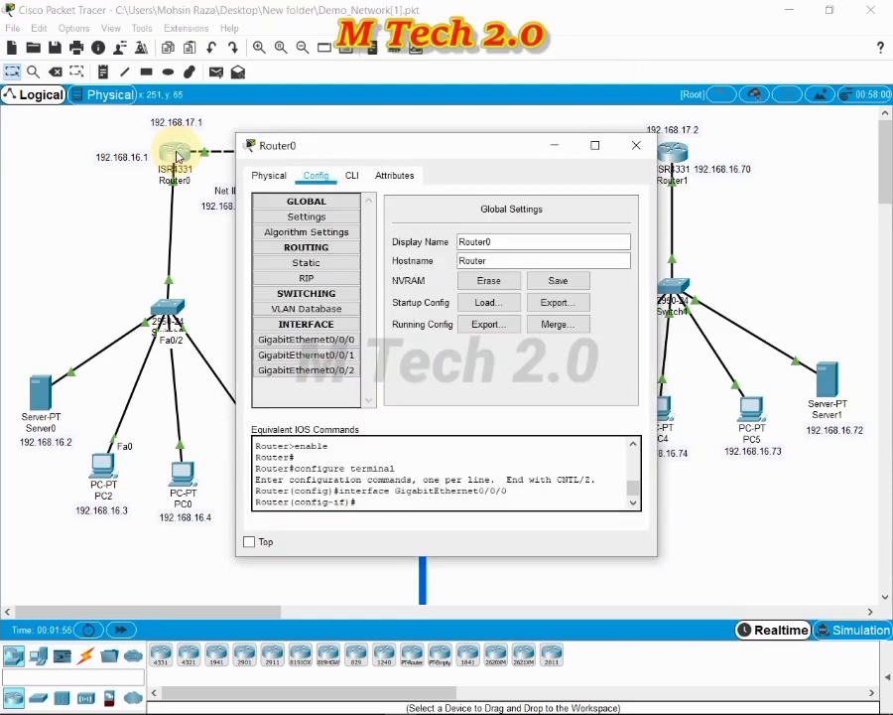
click(271, 178)
drag(522, 399, 466, 402)
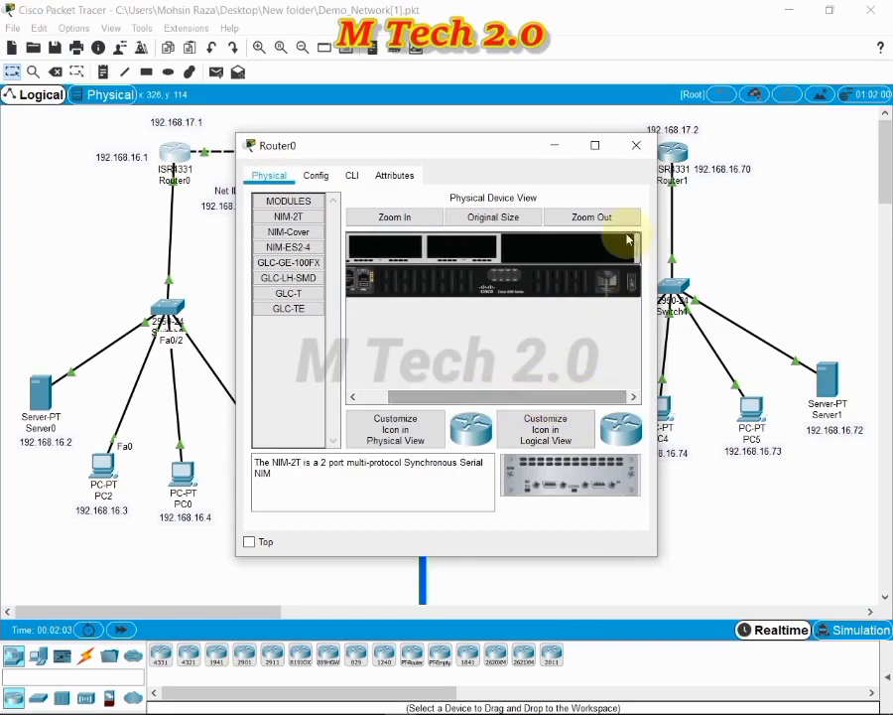
click(634, 149)
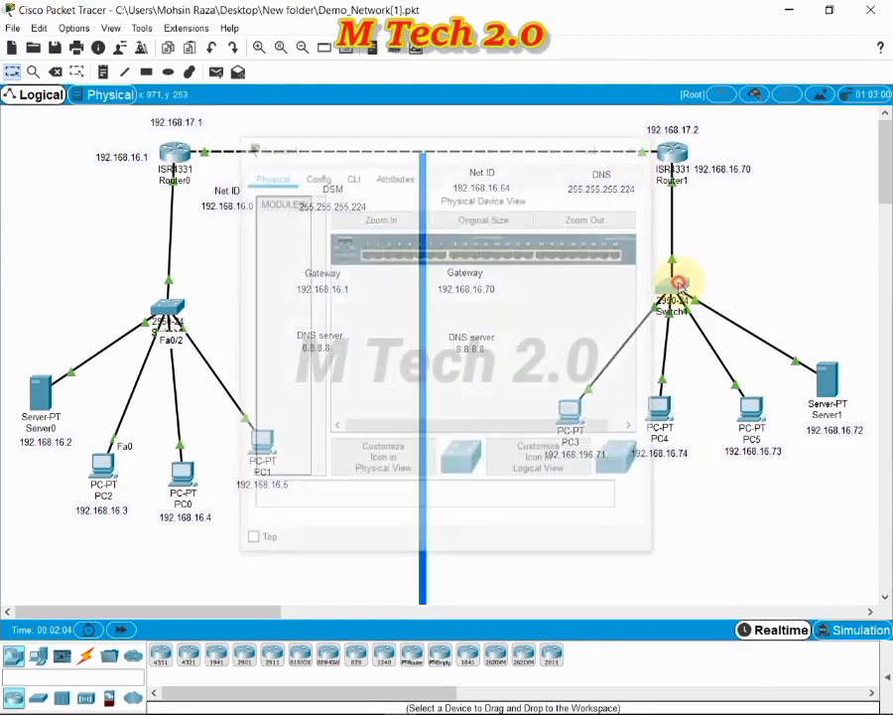
Inspect Switch1's hardware in an enlarged physical device view.
click(673, 291)
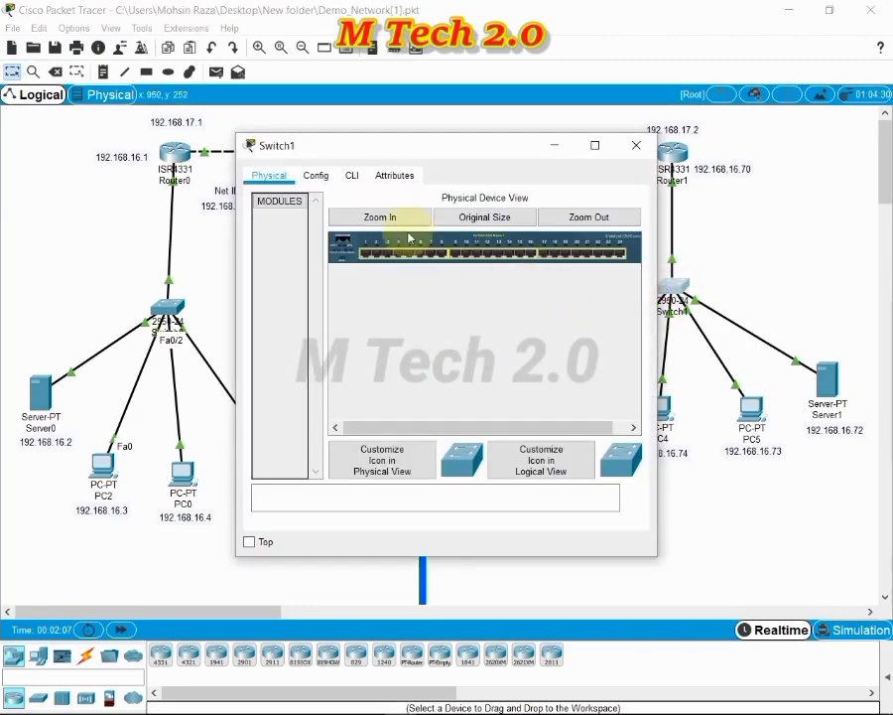
click(405, 219)
drag(418, 427, 389, 428)
click(636, 145)
Examine the power switch on PC3's enlarged physical device view with its window moved clear of the second network, and minimize that window.
click(572, 409)
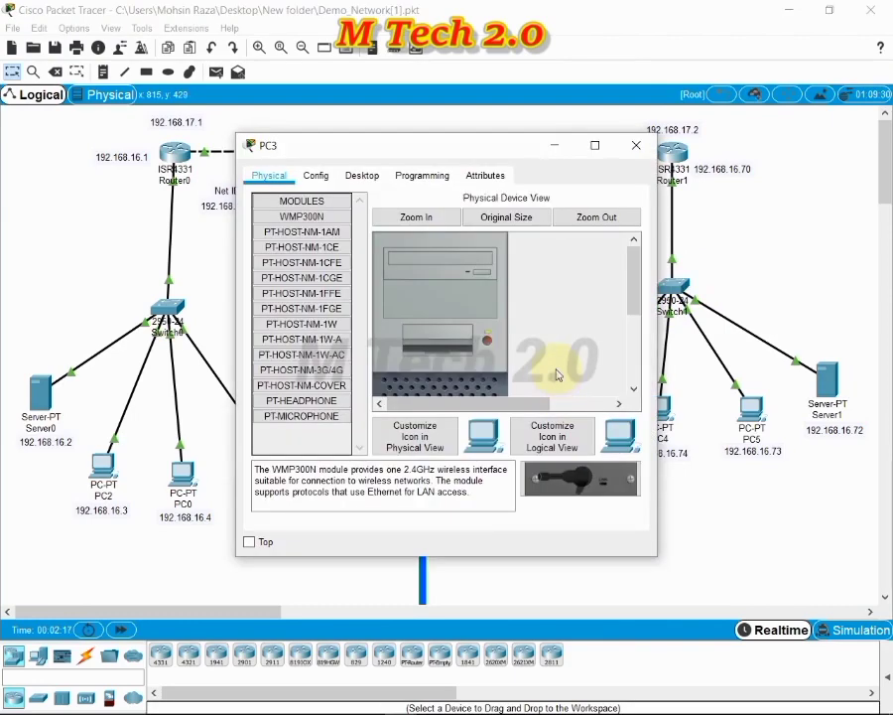
click(422, 219)
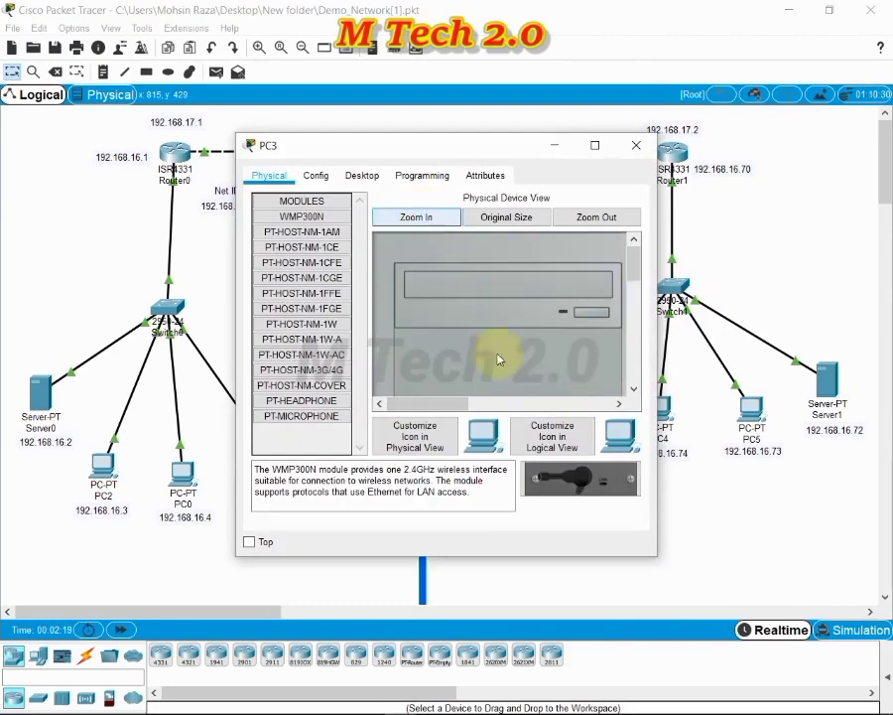
mouse_move(454, 411)
mouse_down()
mouse_move(598, 401)
mouse_move(442, 407)
mouse_up()
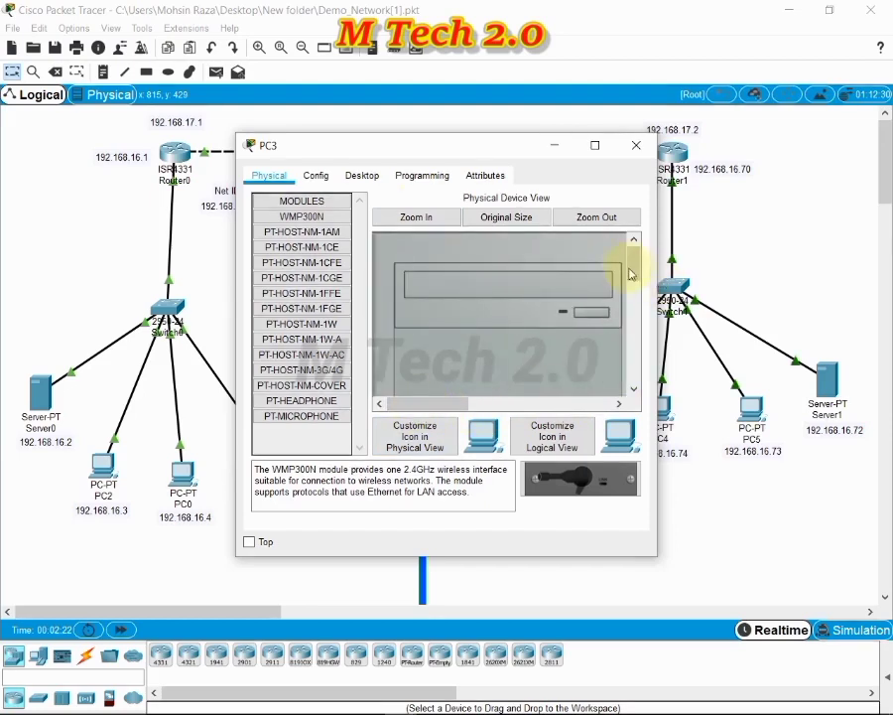
drag(634, 273, 639, 300)
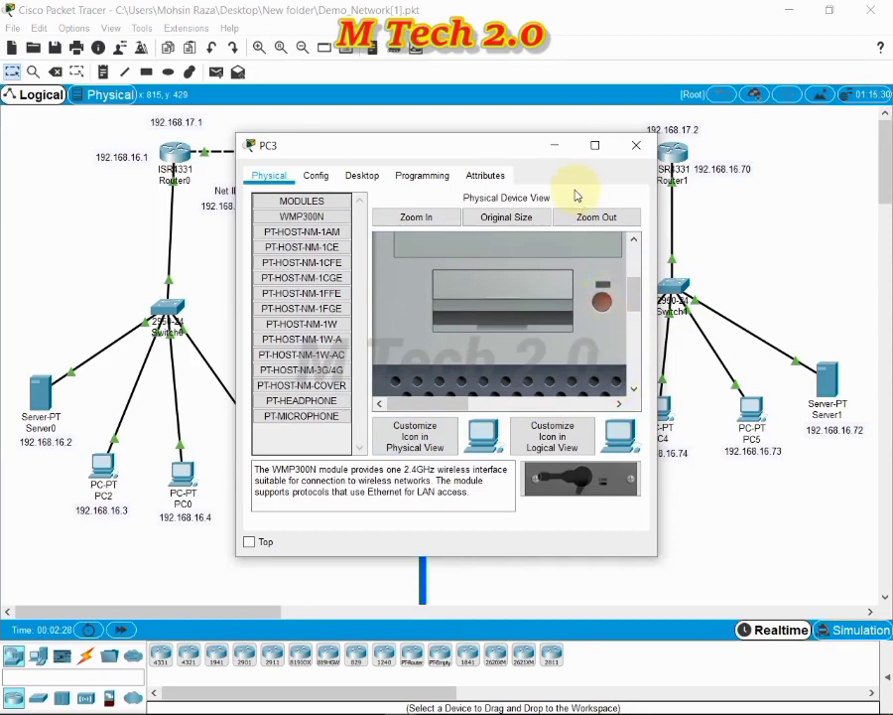
drag(516, 147, 356, 204)
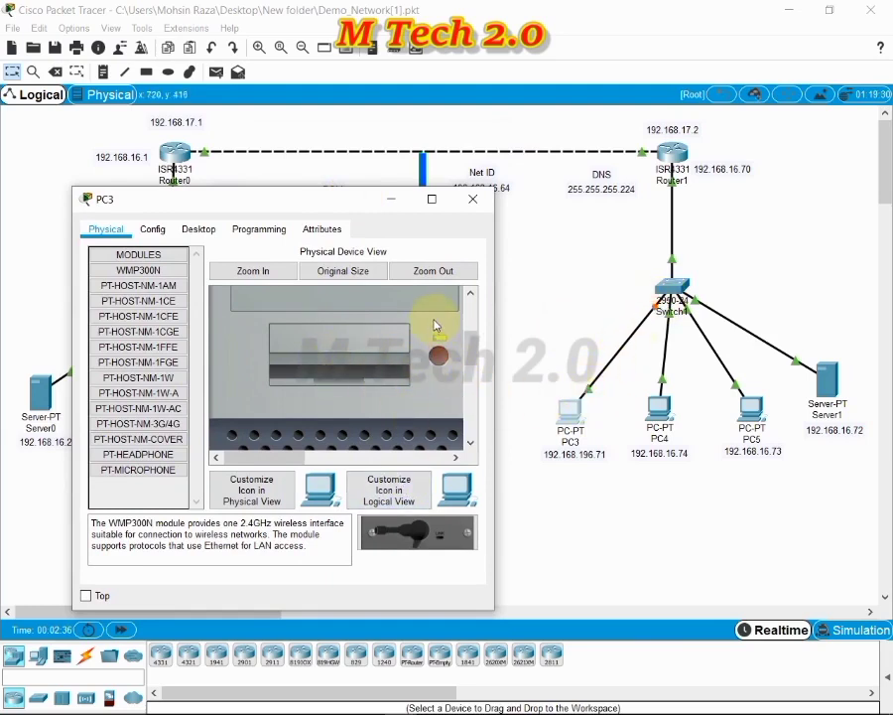
click(392, 202)
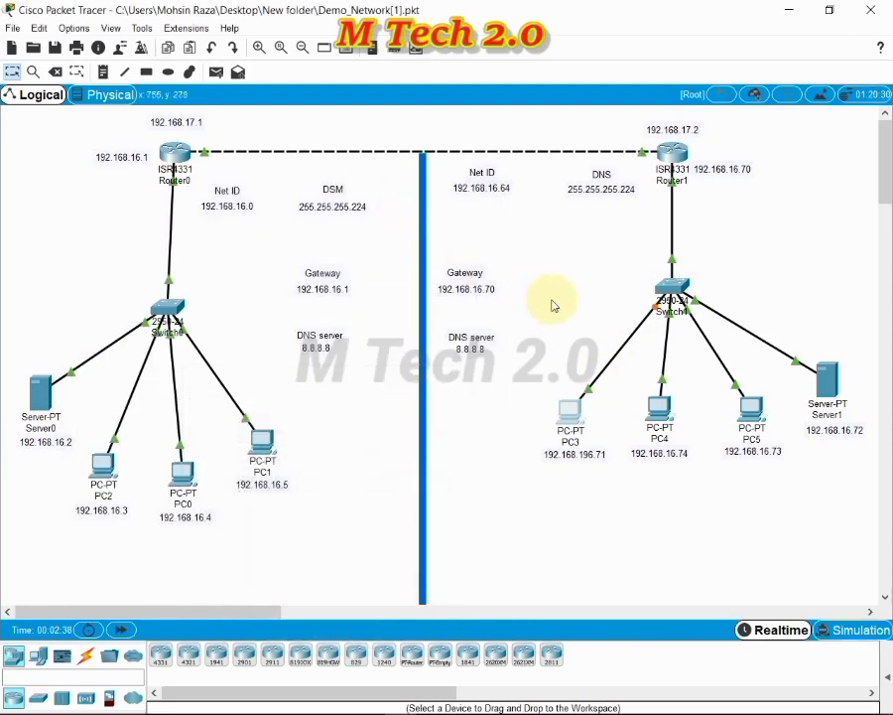
Look along Switch1's port row up to port 24 in the enlarged physical device view.
click(672, 283)
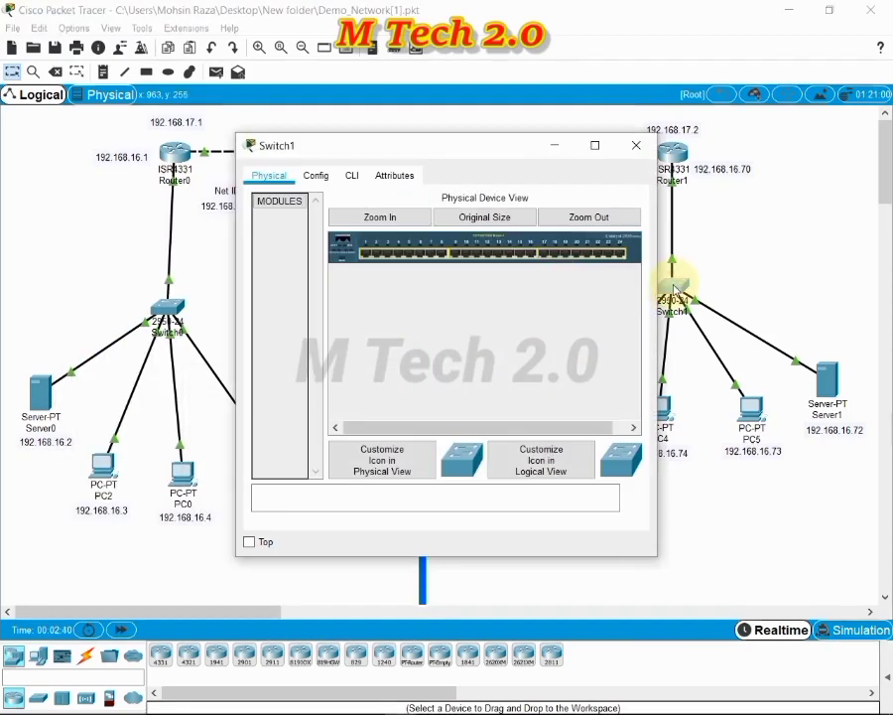
click(389, 217)
drag(399, 427, 512, 423)
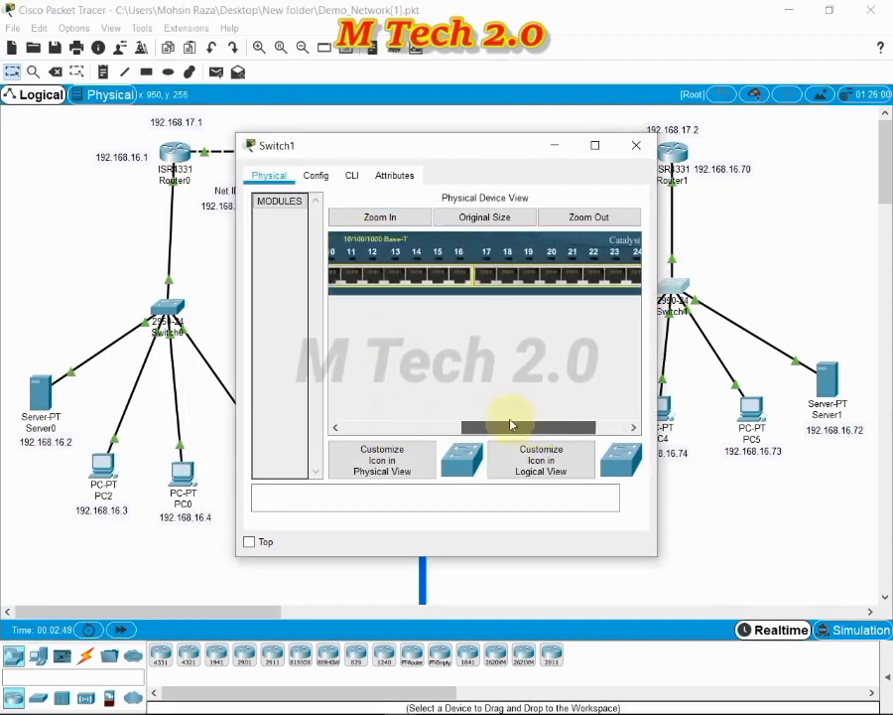
scroll(458, 372, down, 2)
click(636, 145)
Check the physical device view of Router1 and reopen Switch1 for a brief look.
click(672, 151)
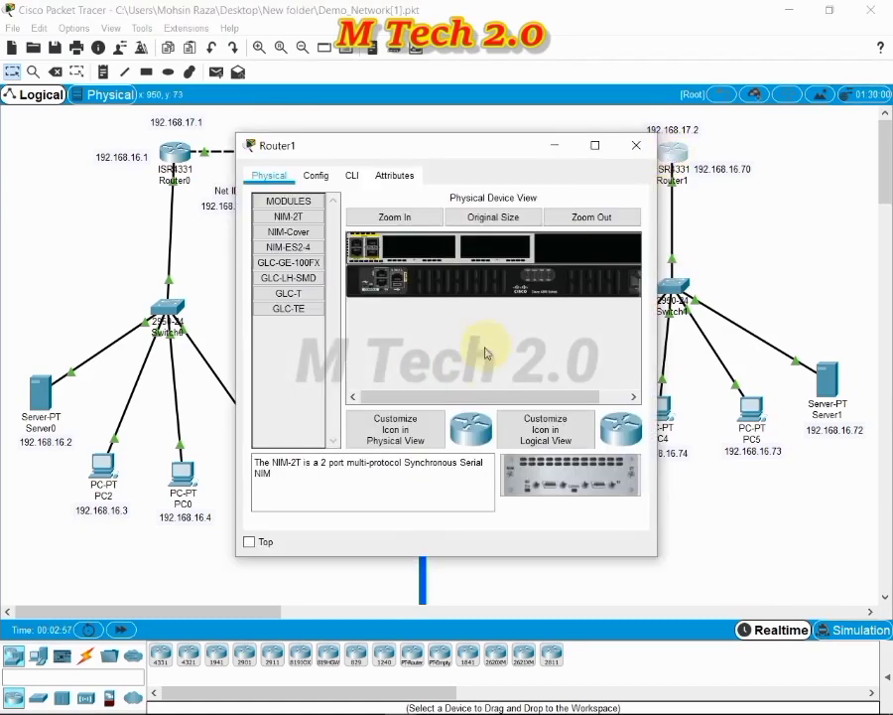
click(637, 145)
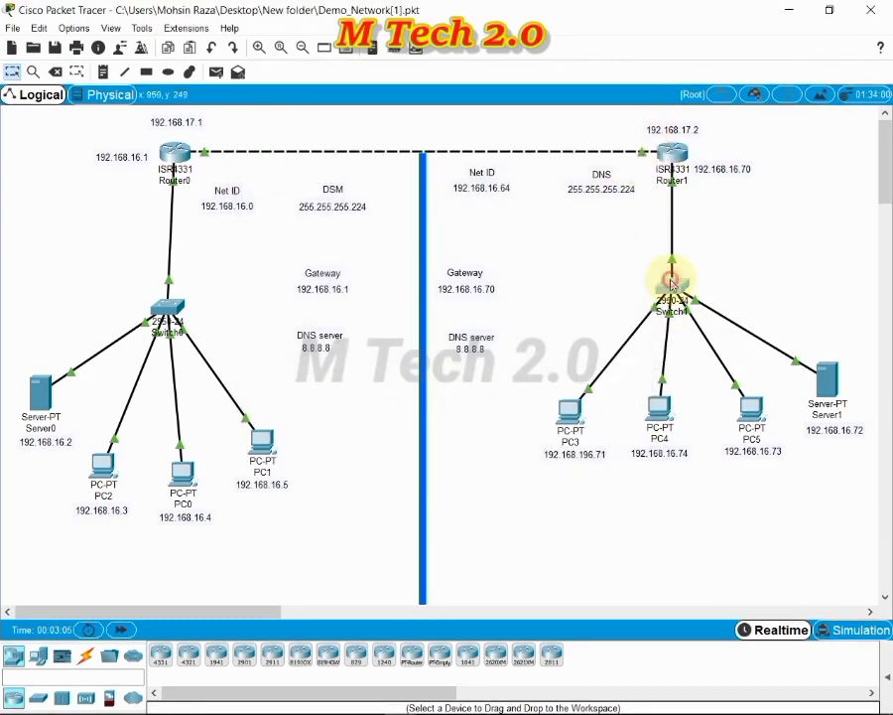
click(666, 283)
click(636, 145)
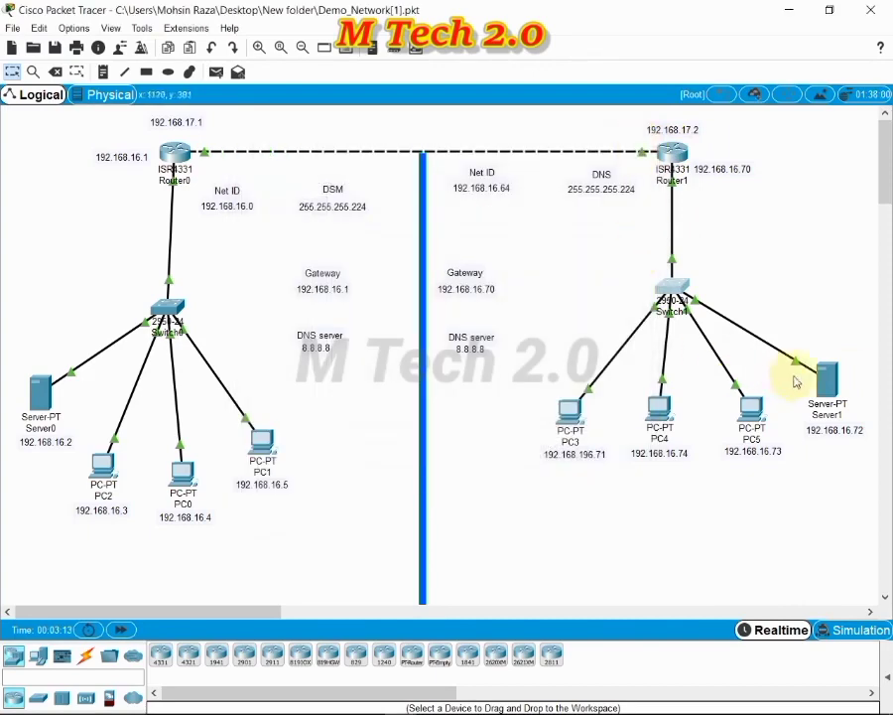
Examine Server1's hardware across to its network port and power switch in the physical device view.
click(830, 378)
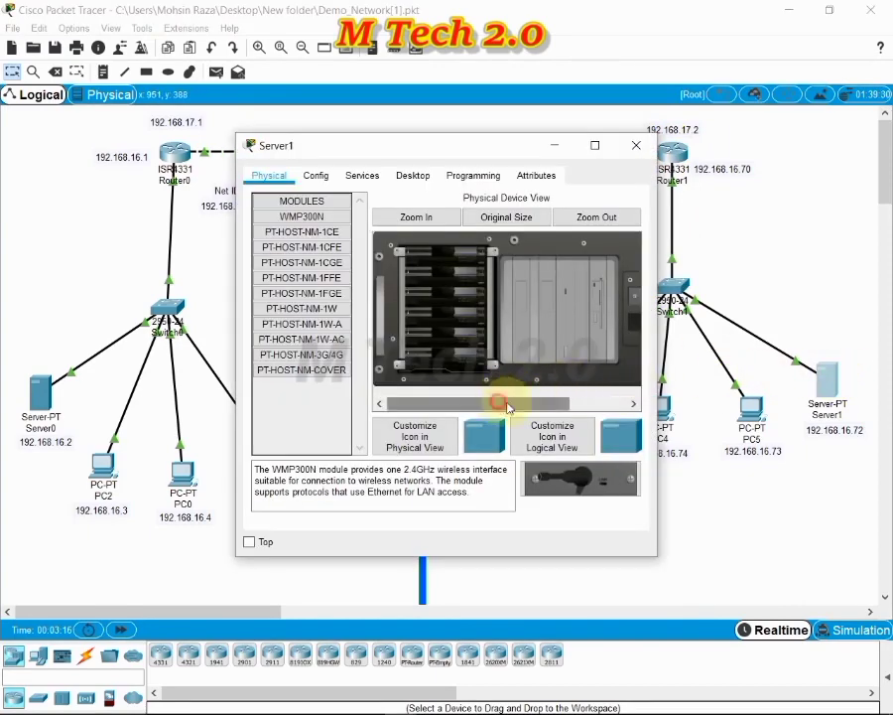
drag(505, 402, 585, 406)
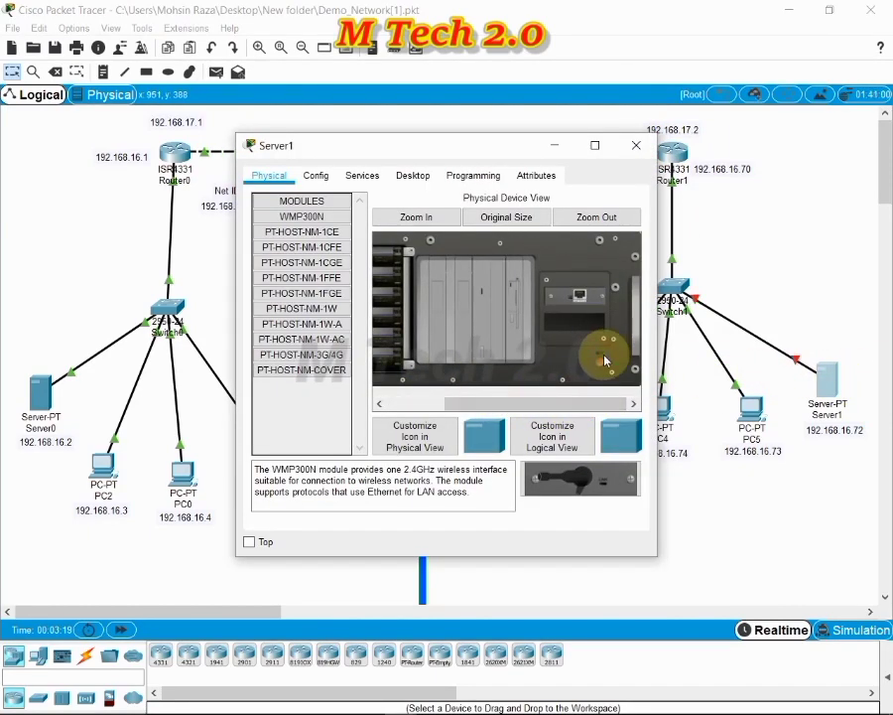
click(636, 145)
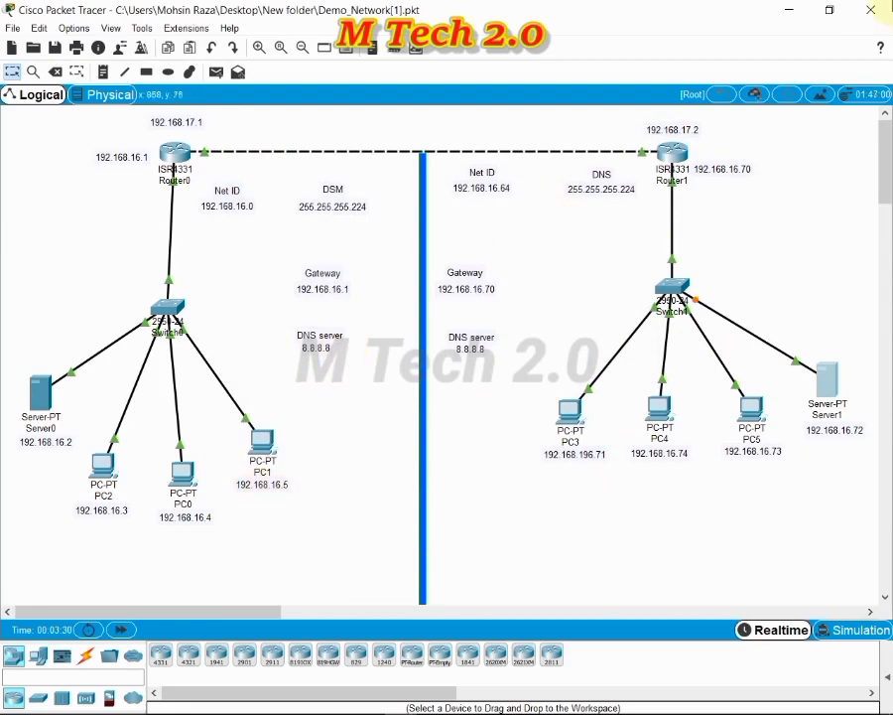
Close the demo network and its folder window, and start Cisco Packet Tracer with an empty workspace.
click(870, 10)
click(417, 377)
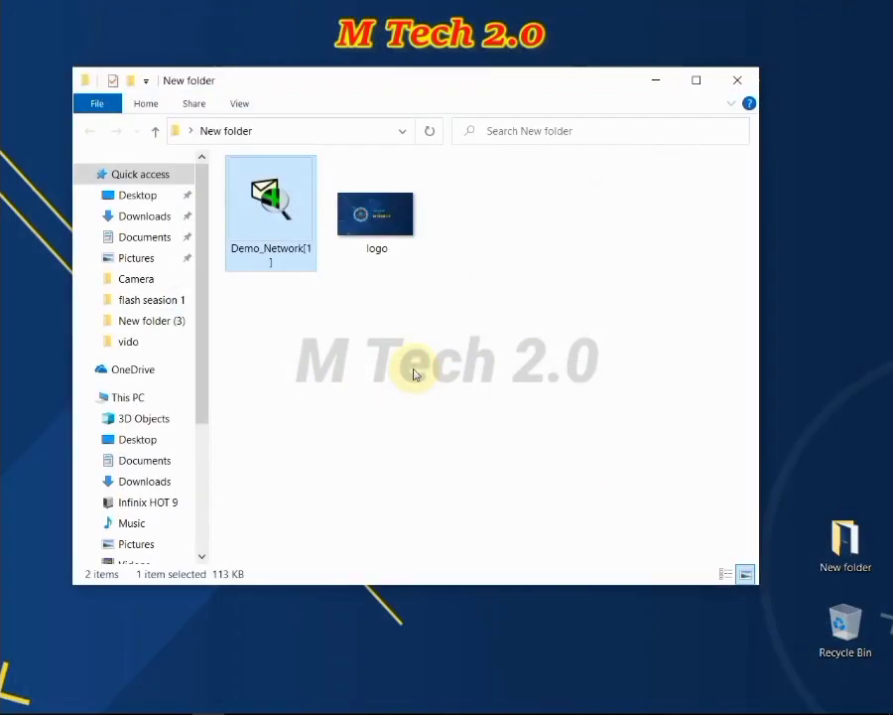
click(755, 73)
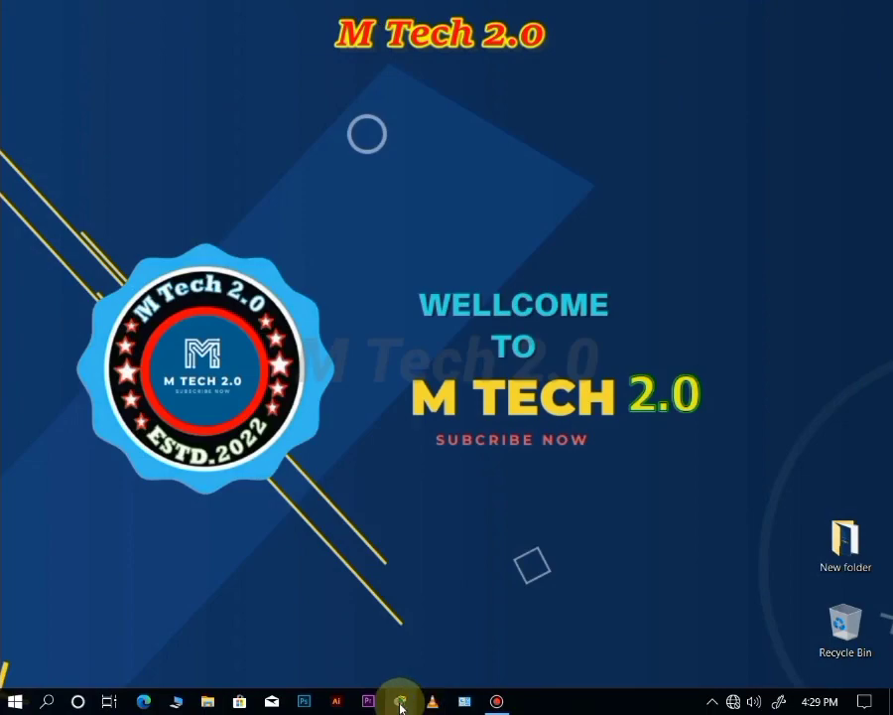
click(401, 705)
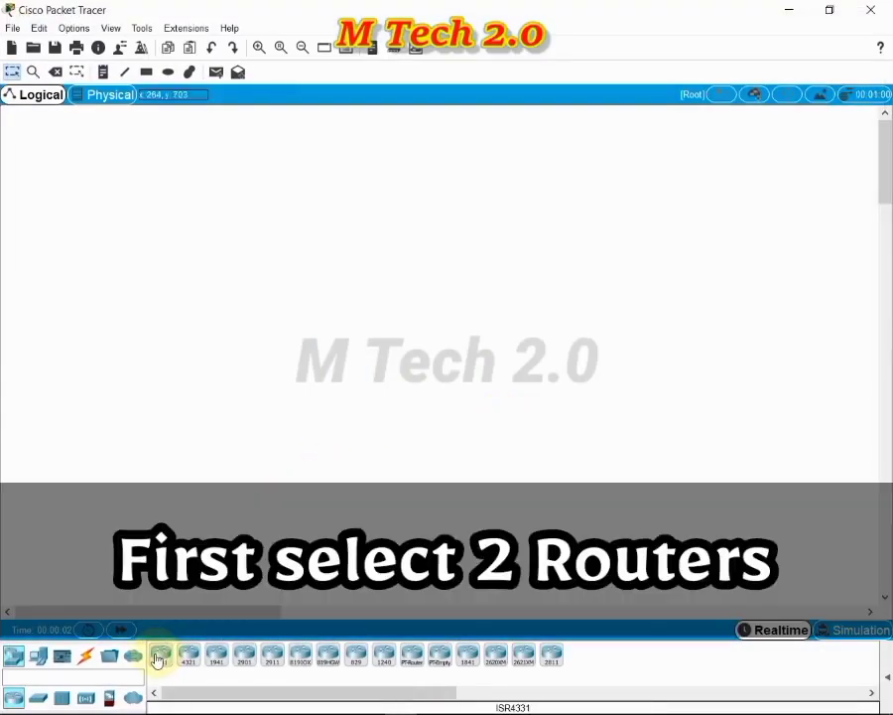
Place two ISR4331 routers in the workspace, one for each network, spaced far apart on opposite sides.
click(162, 661)
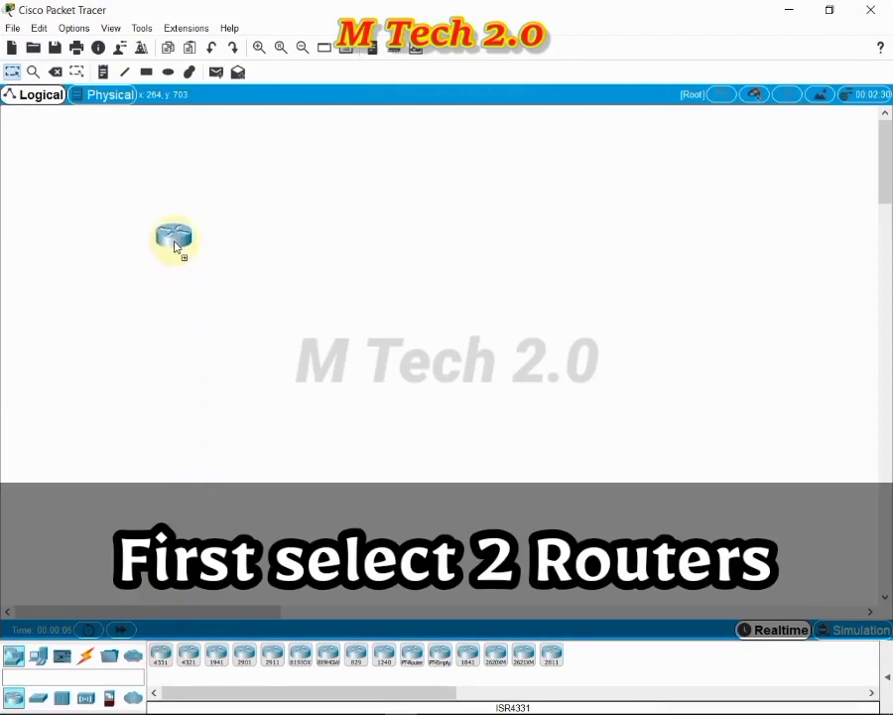
click(175, 242)
click(162, 662)
click(762, 248)
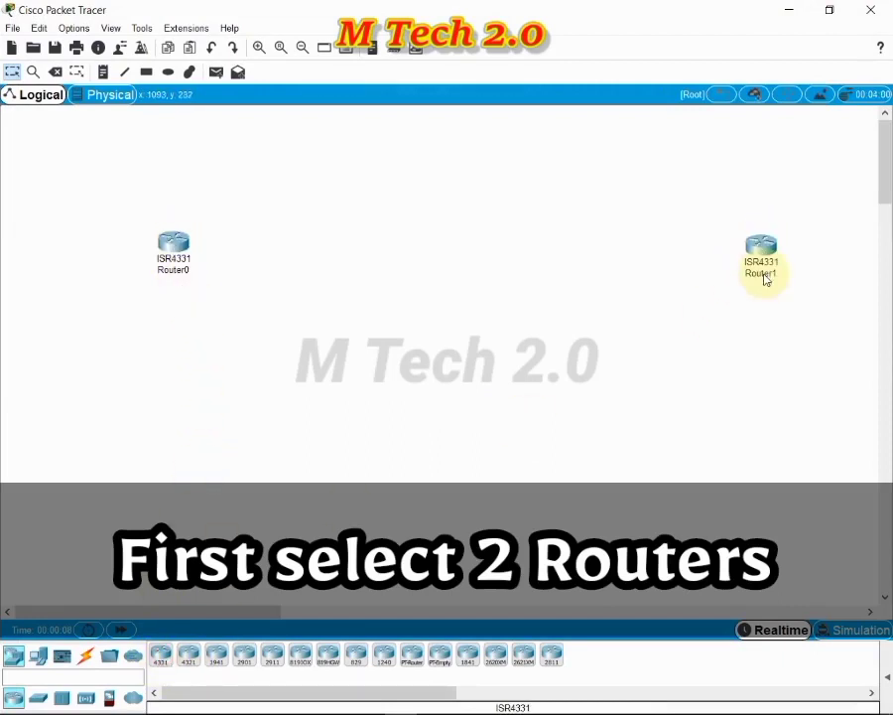
Place three PCs and one server below Router0 as the end devices of the first network.
click(36, 657)
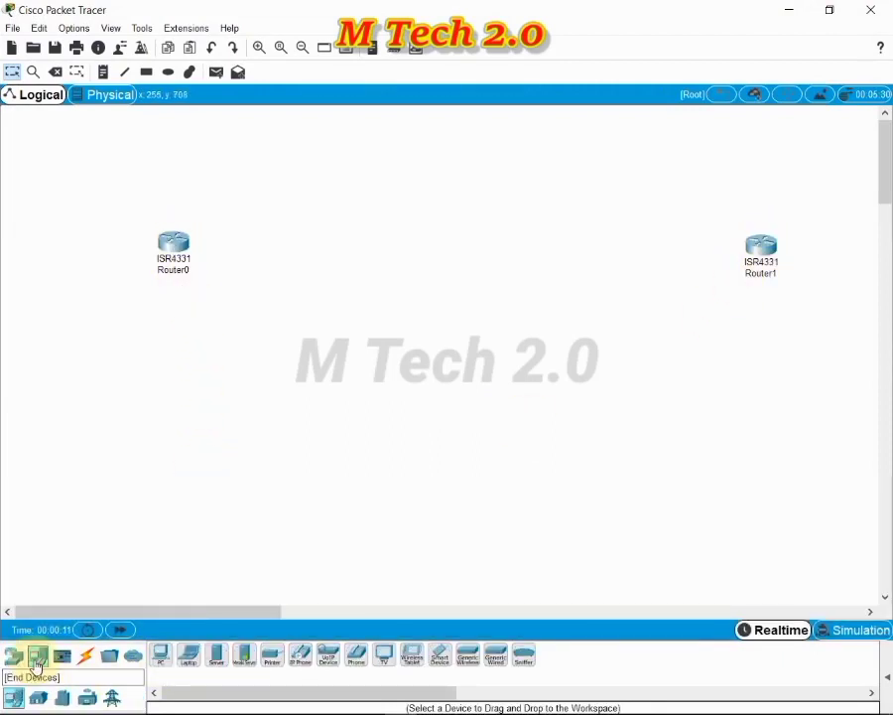
click(160, 656)
click(264, 474)
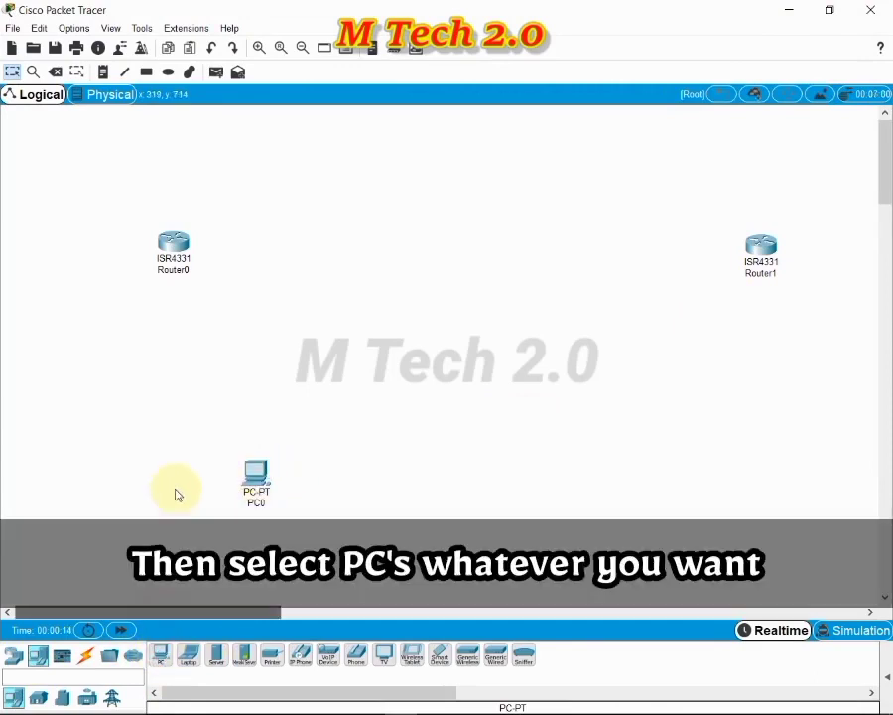
click(160, 655)
click(198, 490)
click(160, 655)
click(131, 508)
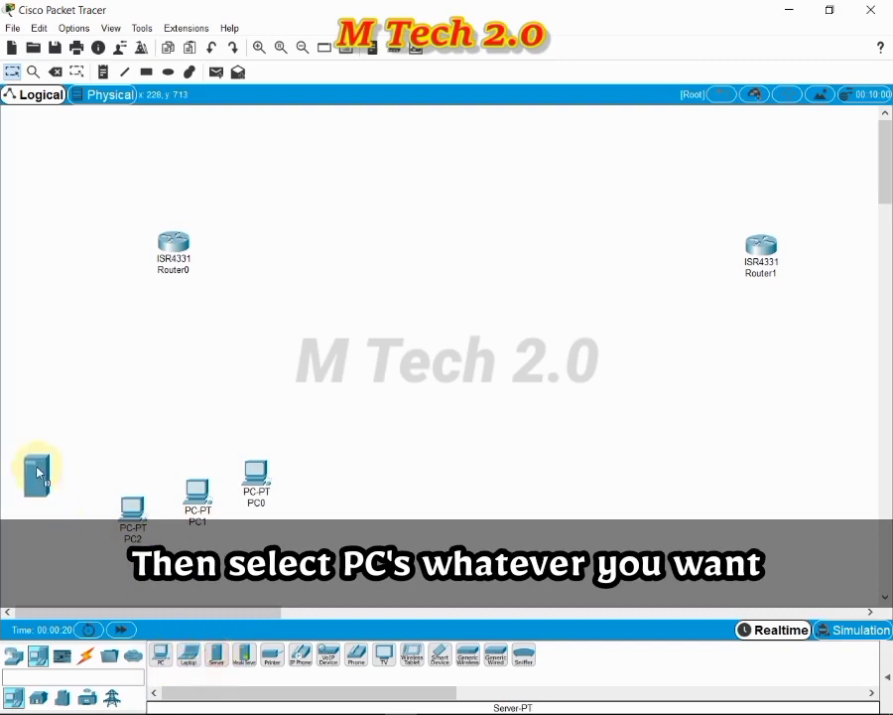
click(37, 473)
Place three PCs and one server below Router1 as the end devices of the second network.
click(160, 655)
click(814, 413)
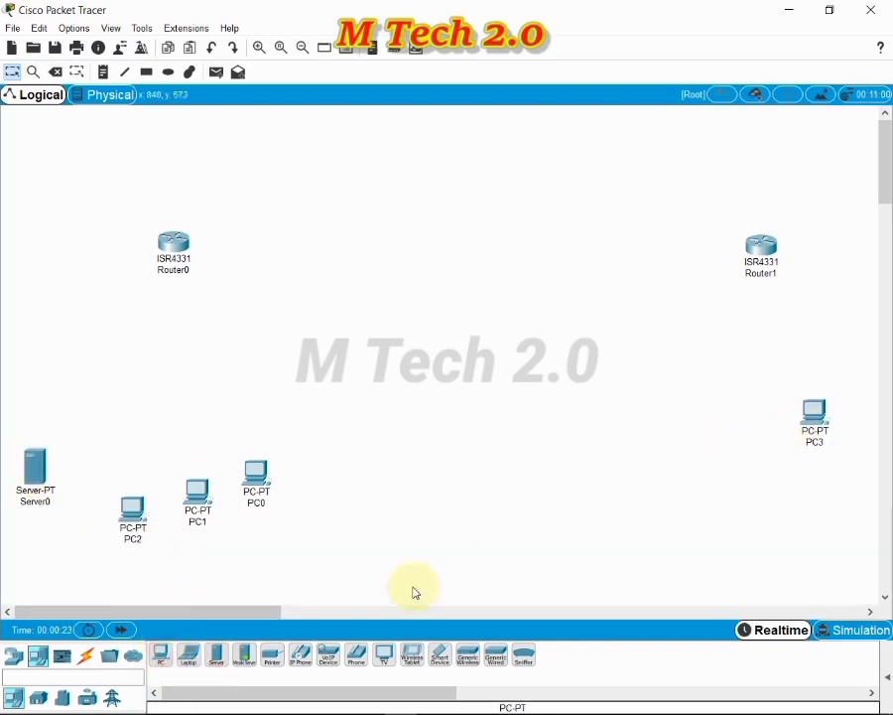
click(161, 658)
click(736, 452)
click(162, 657)
click(671, 465)
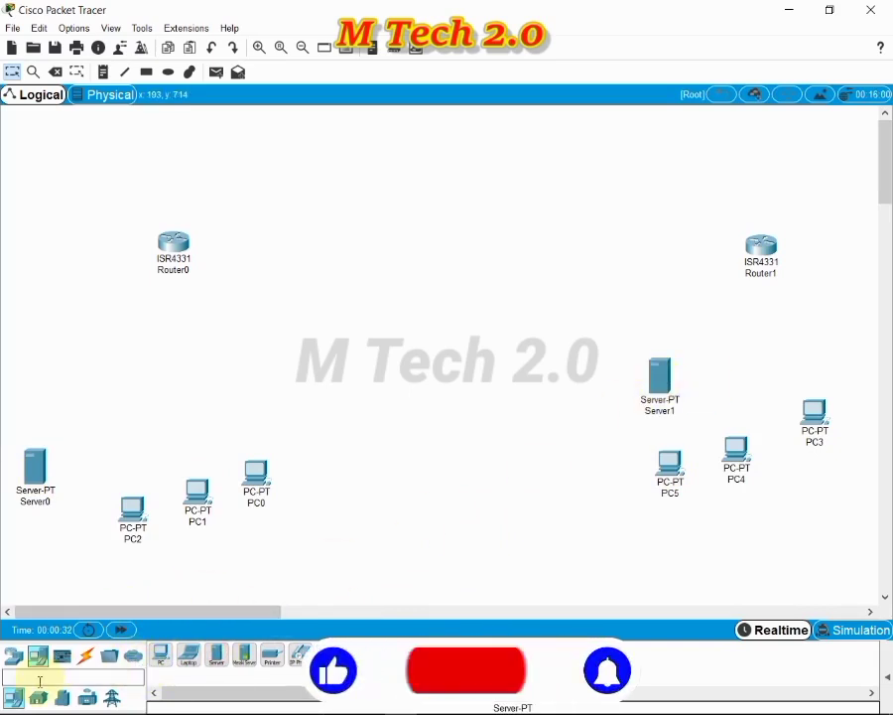
Place a 2960-24TT switch below each of the two routers.
click(14, 657)
click(38, 698)
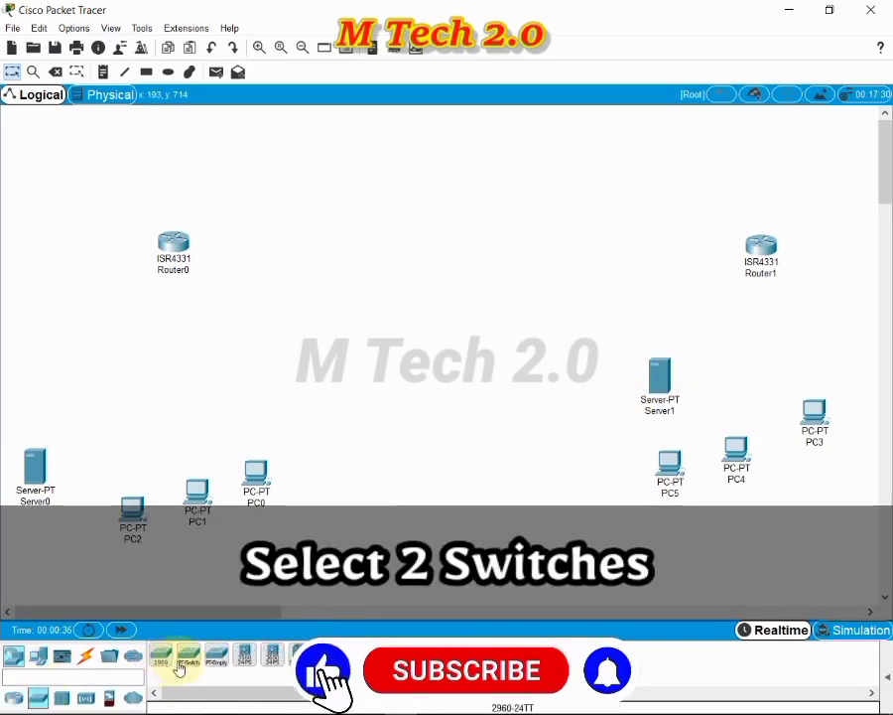
drag(156, 664, 174, 371)
drag(164, 663, 758, 331)
Rearrange the first network by moving Router0, Switch0, the three PCs and Server0 higher in the workspace.
drag(177, 240, 155, 175)
drag(165, 358, 150, 308)
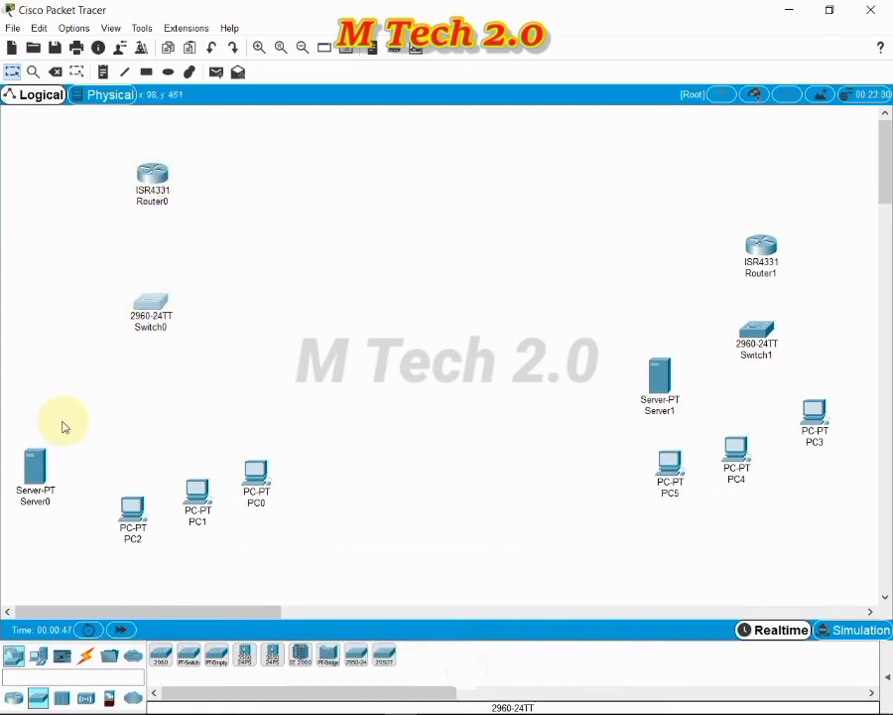
drag(256, 473, 236, 423)
drag(194, 491, 176, 463)
drag(133, 508, 112, 459)
drag(54, 472, 40, 386)
Rearrange the second network with Router1 above Switch1 and Server1, PC5, PC4 and PC3 spread out below the switch.
drag(744, 248, 670, 154)
drag(753, 326, 694, 266)
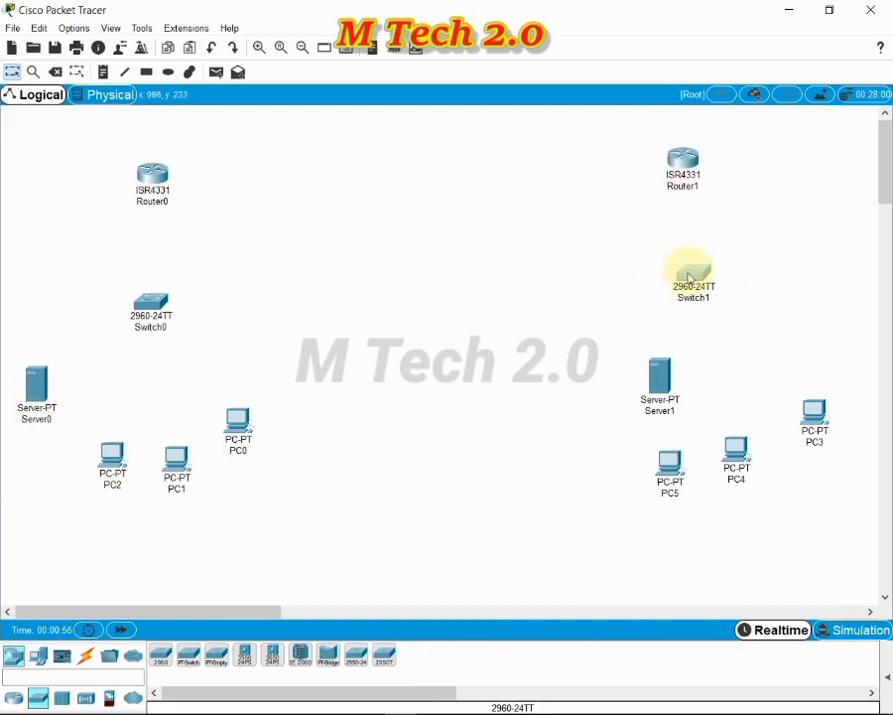
drag(665, 387, 620, 387)
drag(671, 465, 678, 458)
drag(737, 454, 750, 437)
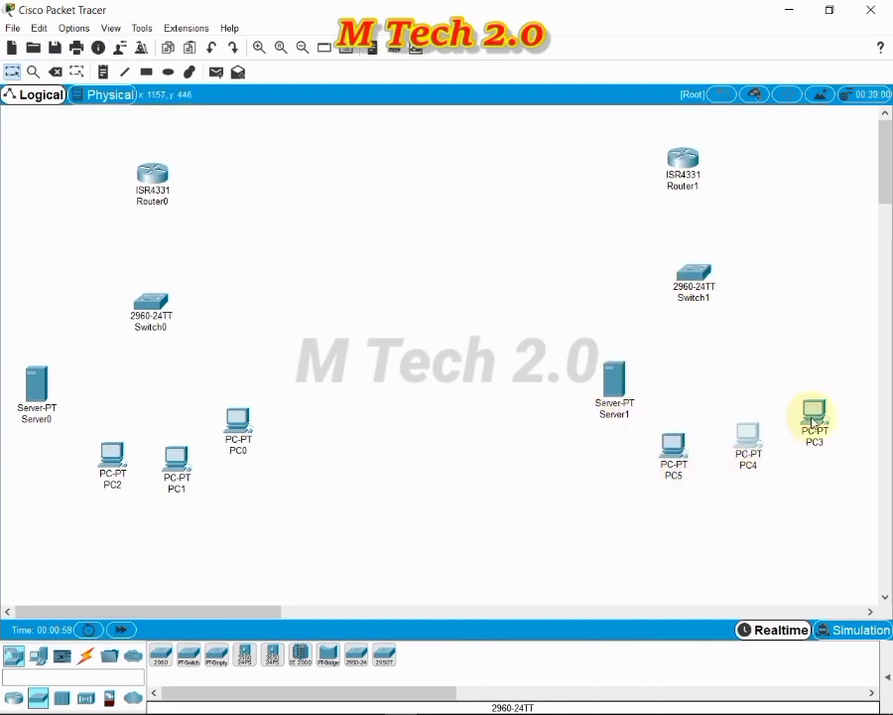
mouse_move(816, 417)
mouse_down()
mouse_move(832, 400)
mouse_move(816, 404)
mouse_up()
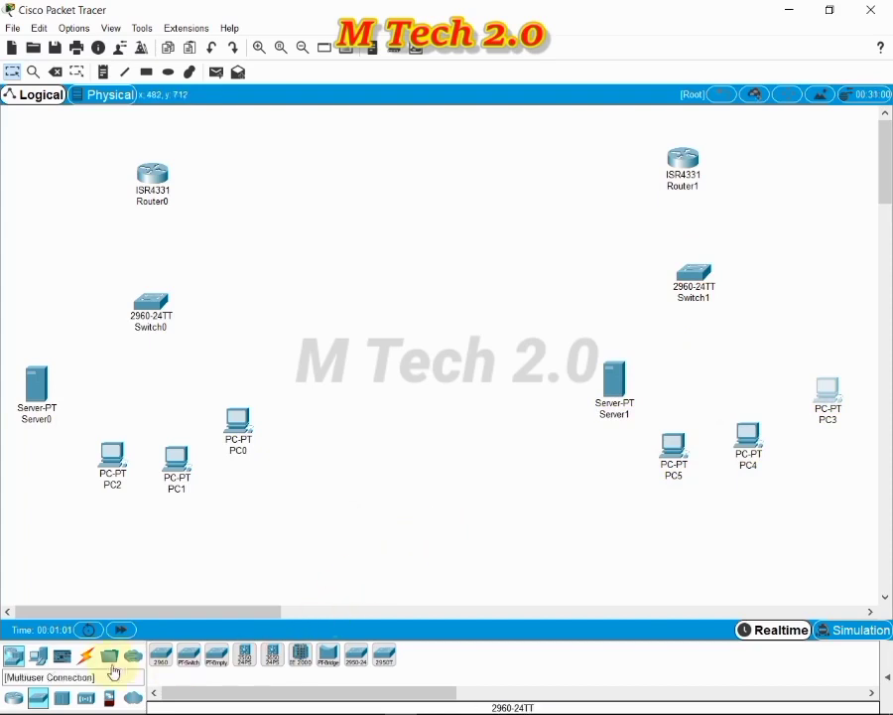
Connect FastEthernet0/1 of Switch0 to FastEthernet0 of PC0 with a copper straight-through cable.
click(87, 659)
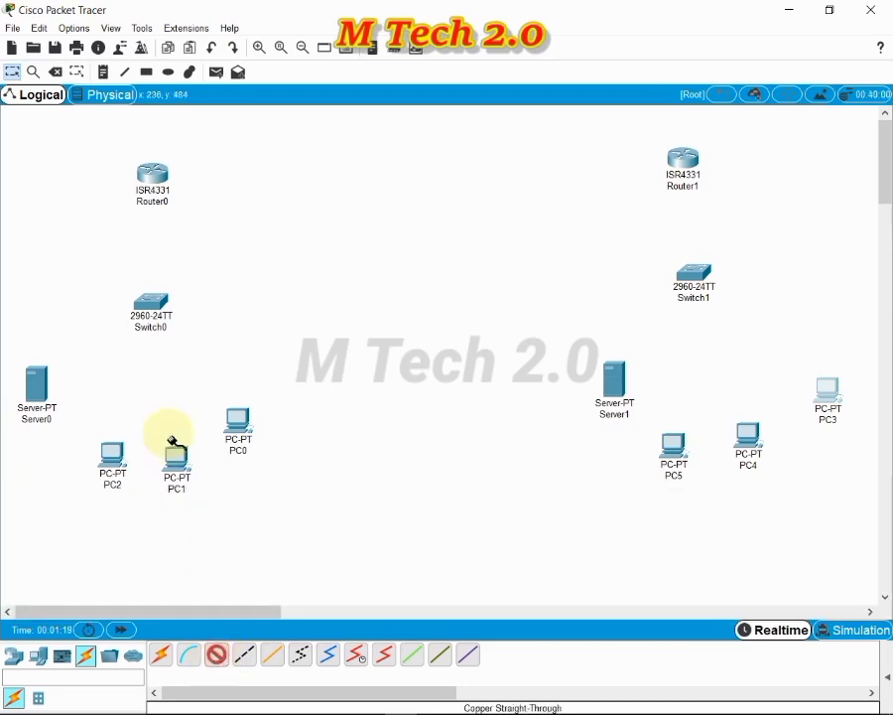
click(151, 300)
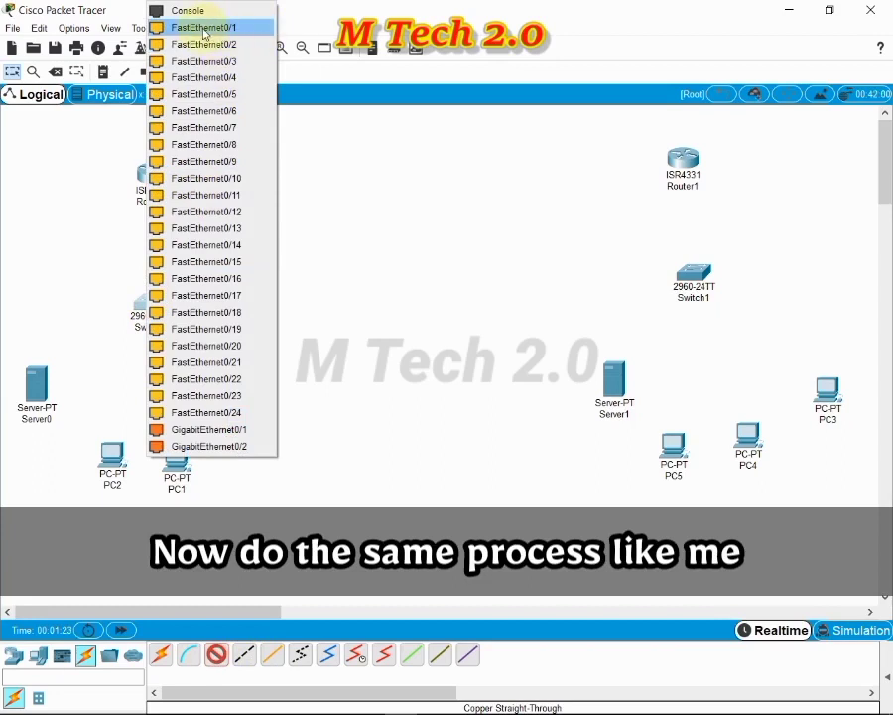
click(206, 29)
click(239, 421)
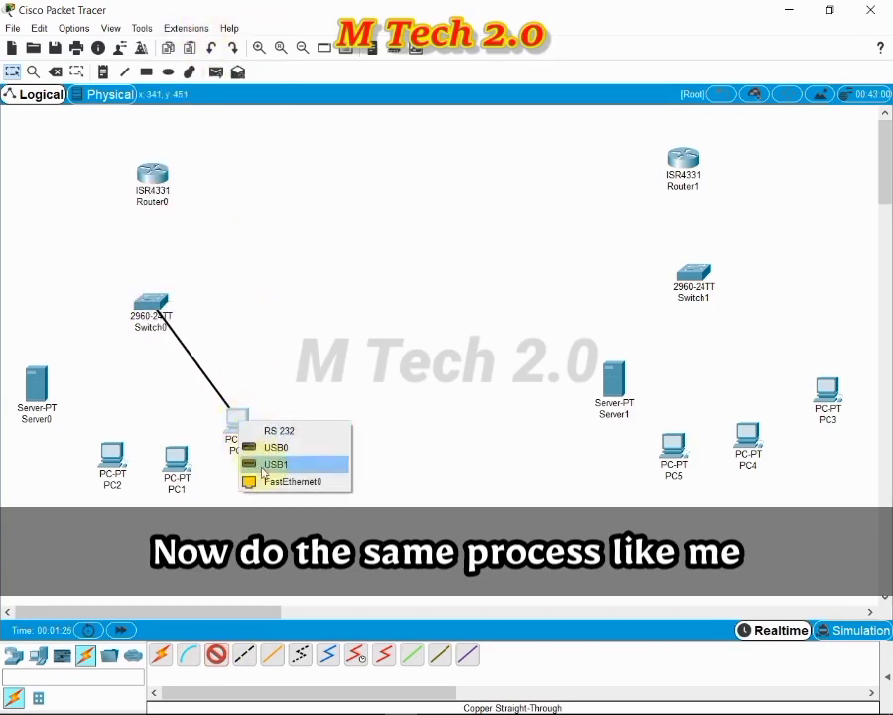
click(266, 478)
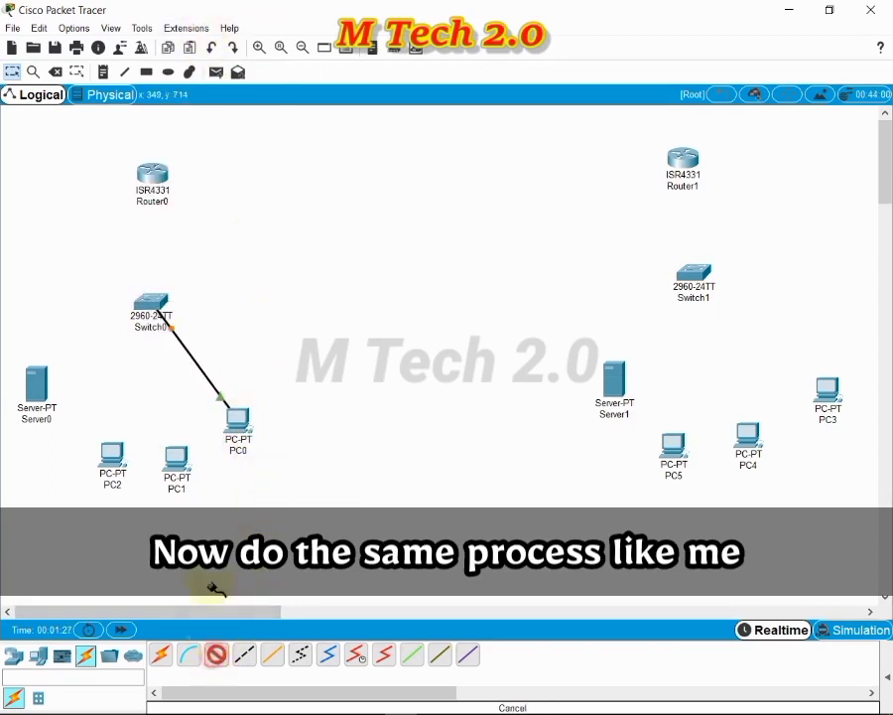
Connect FastEthernet0/2 of Switch0 to FastEthernet0 of PC1 with a copper straight-through cable.
click(153, 298)
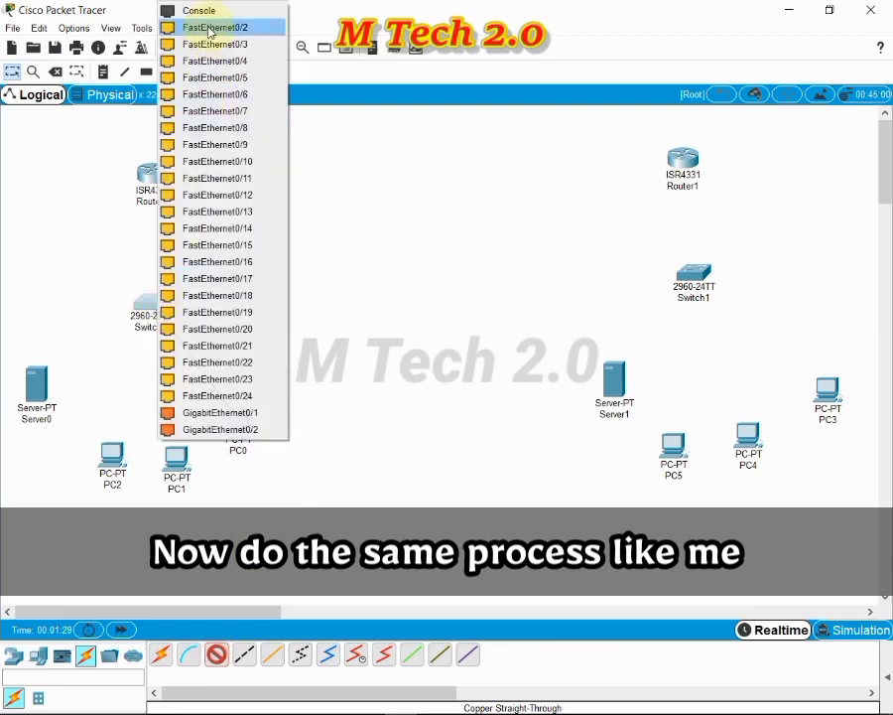
click(211, 28)
click(176, 458)
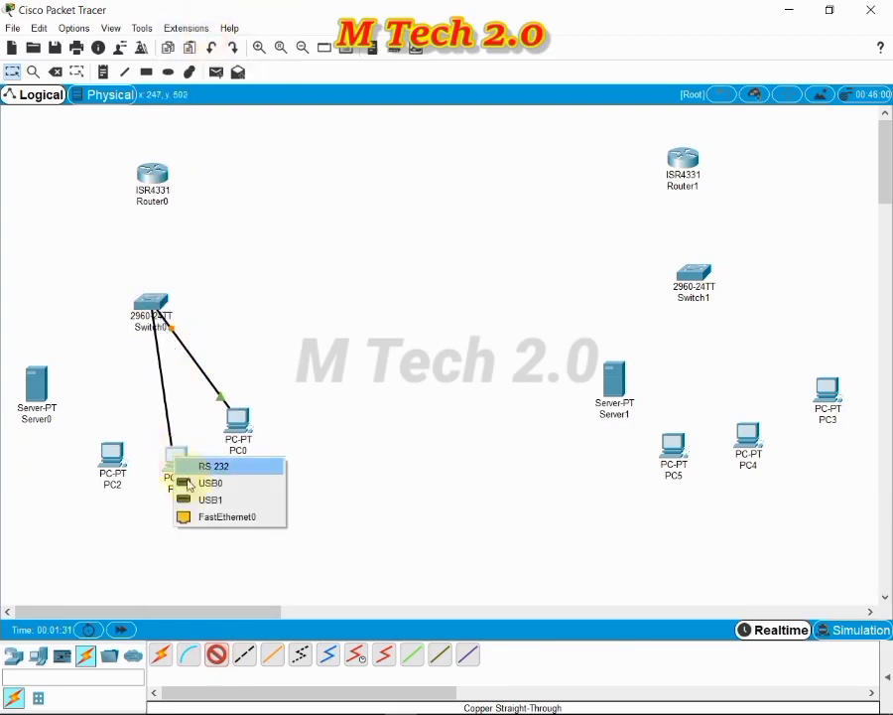
click(198, 516)
Connect FastEthernet0/3 of Switch0 to PC2 with a copper straight-through cable.
click(216, 655)
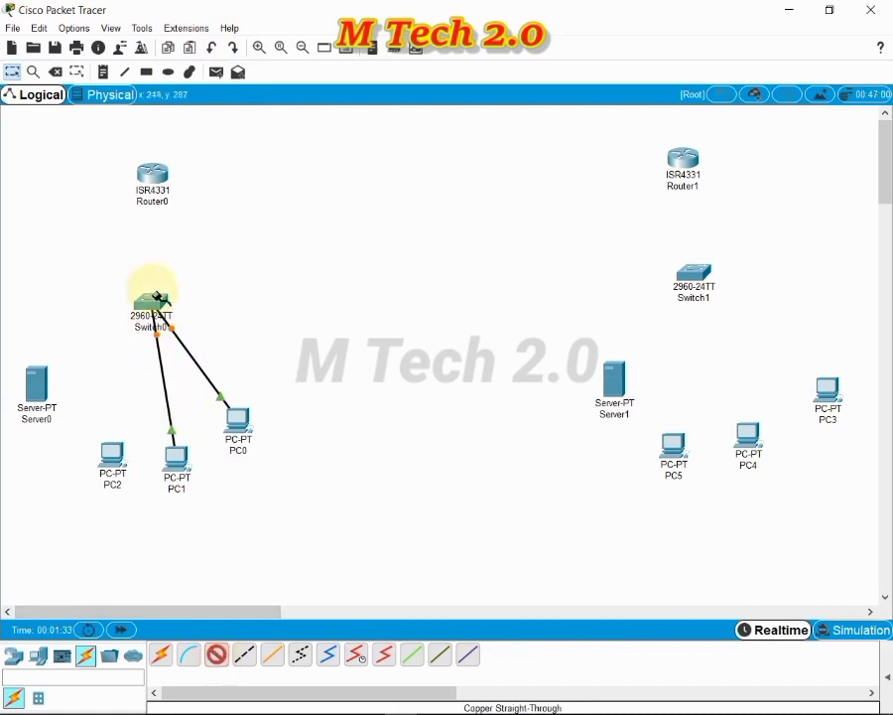
click(146, 298)
click(211, 28)
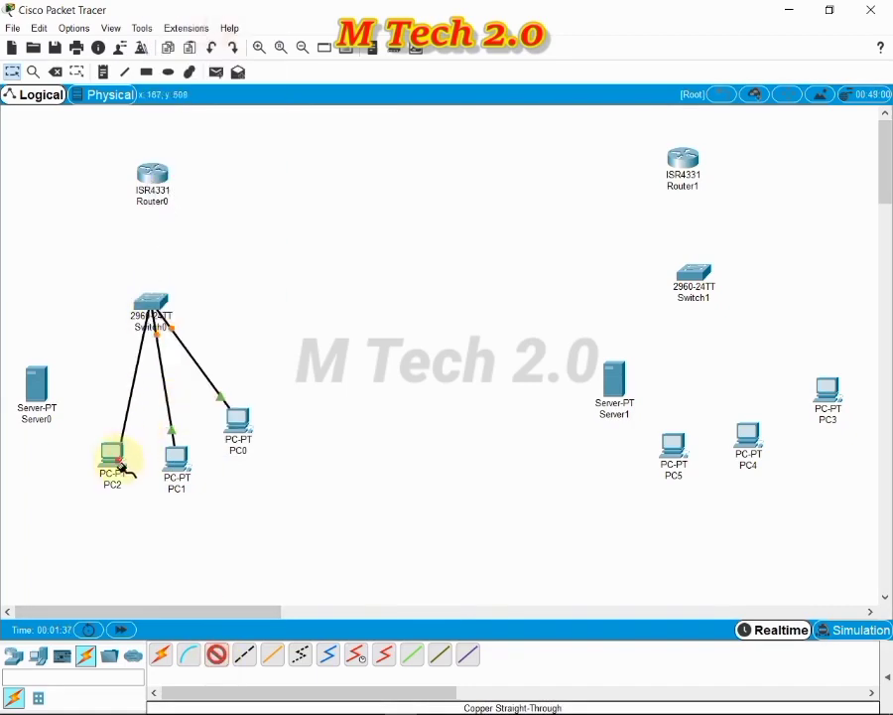
click(117, 454)
click(147, 526)
Connect FastEthernet0/4 of Switch0 to Server0 with a copper straight-through cable.
click(216, 656)
click(144, 295)
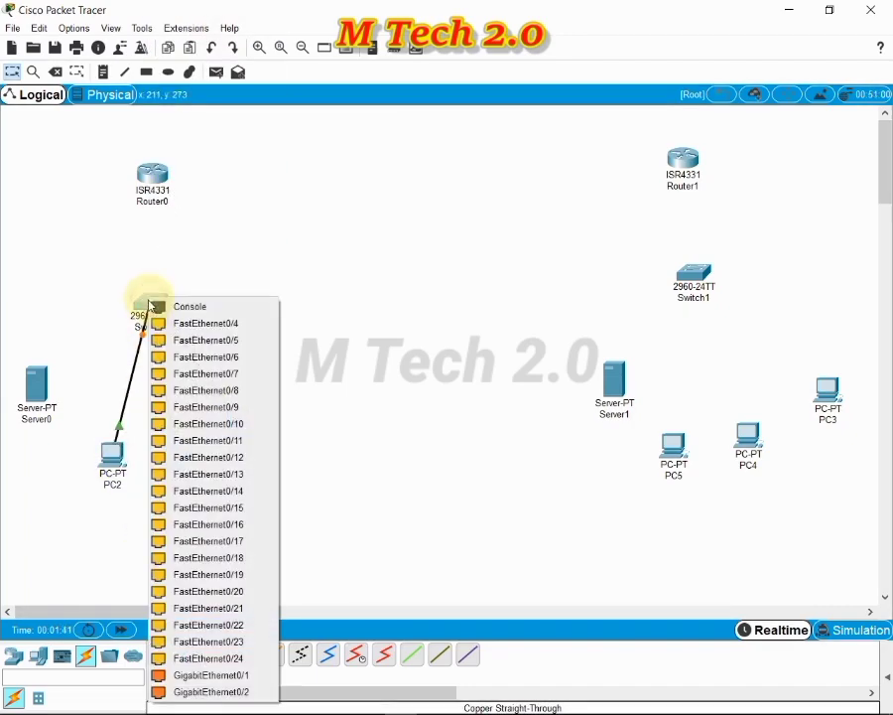
click(169, 319)
click(40, 389)
click(90, 398)
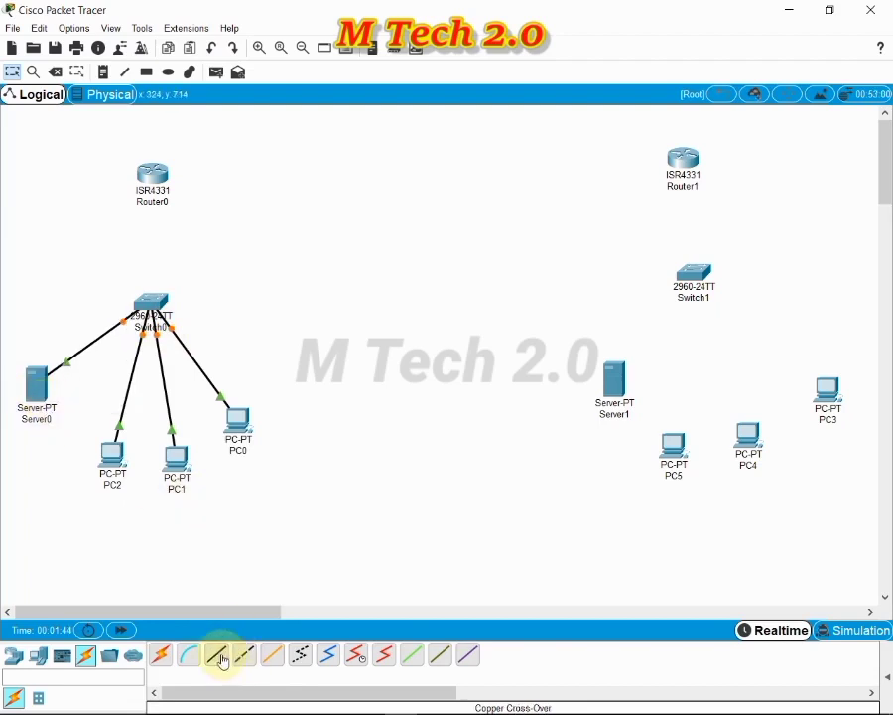
Connect Router0 to Switch0 with a copper straight-through cable.
click(217, 655)
click(153, 171)
click(203, 222)
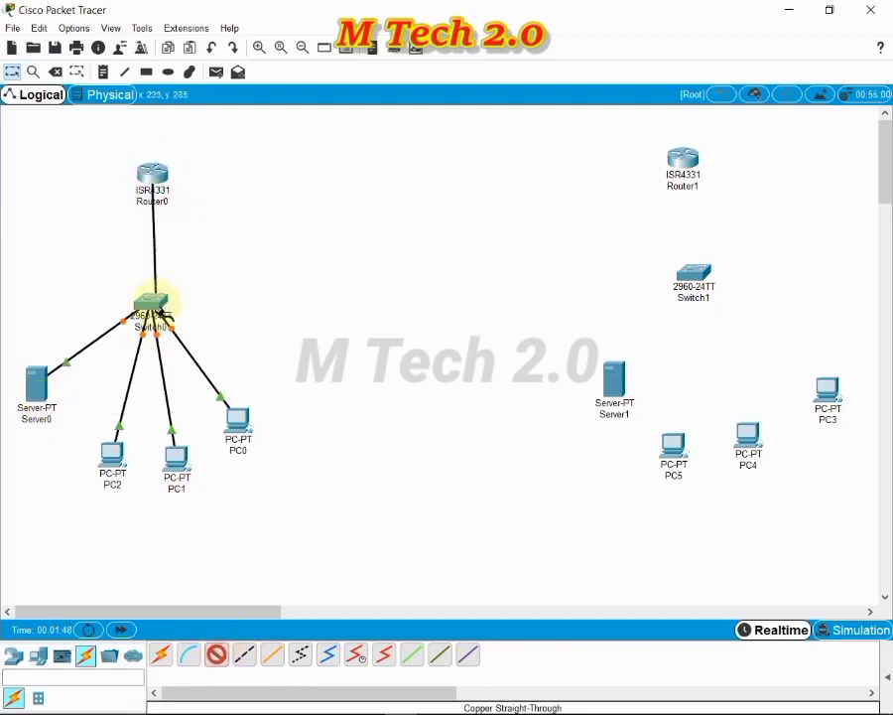
click(151, 301)
click(159, 343)
Connect Switch1 to PC3 with a copper straight-through cable.
click(216, 657)
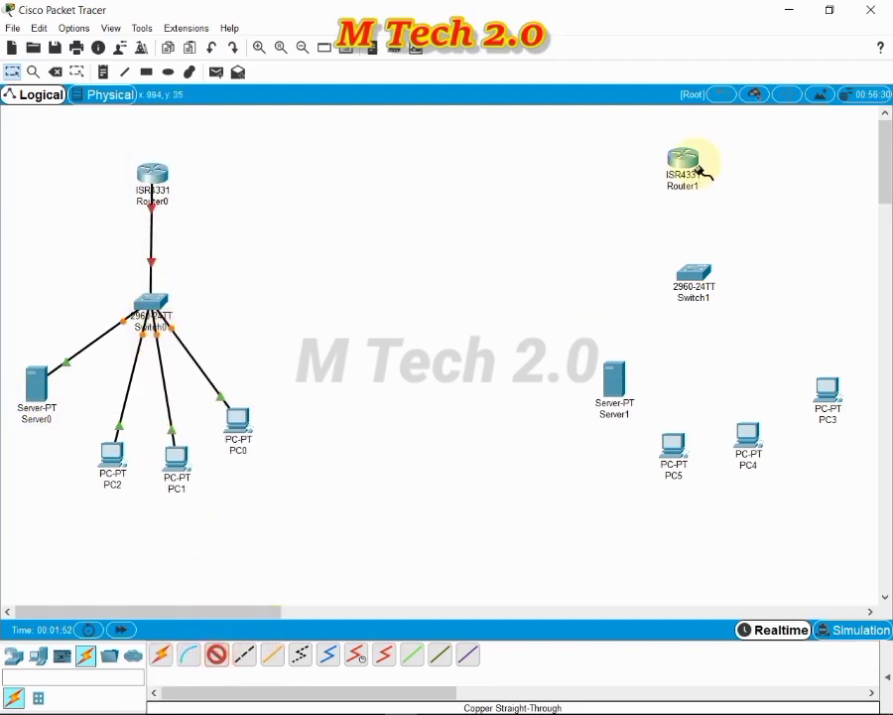
click(694, 274)
click(734, 27)
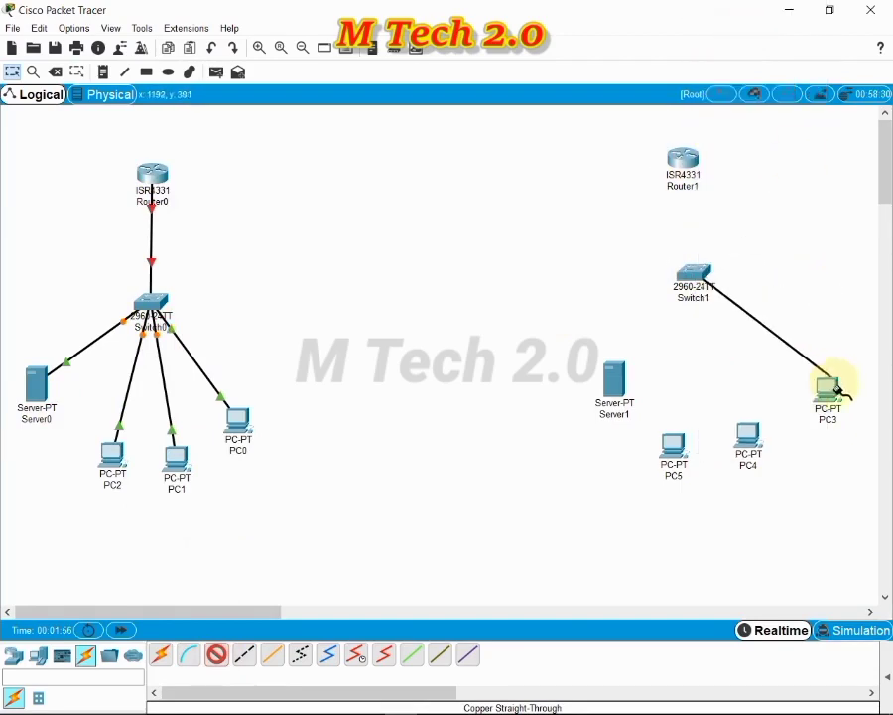
click(828, 388)
click(826, 451)
Connect Switch1 to PC4 with a copper straight-through cable.
click(272, 655)
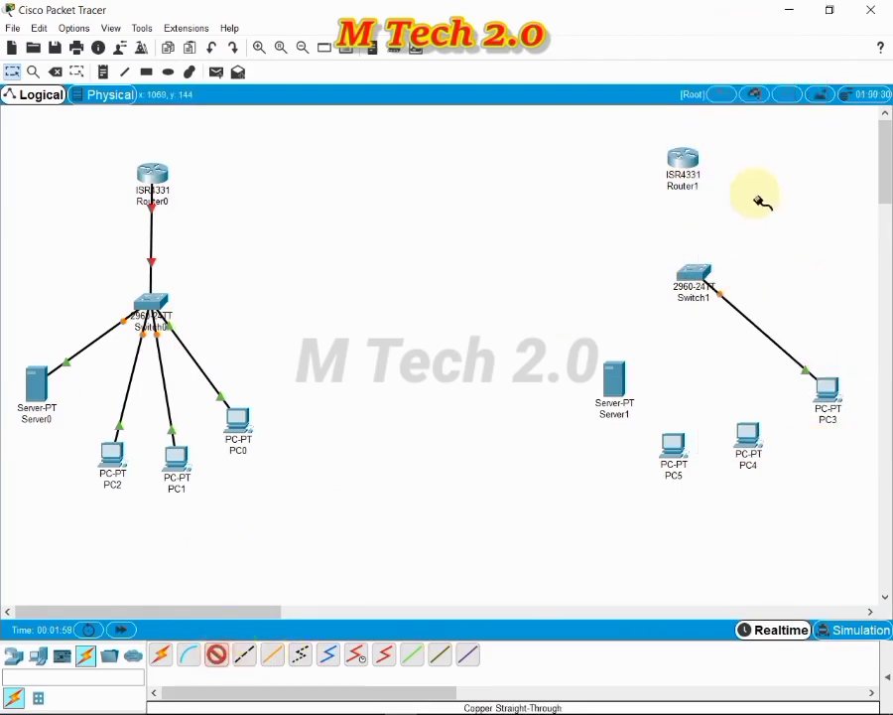
click(695, 273)
click(703, 298)
click(749, 427)
click(770, 488)
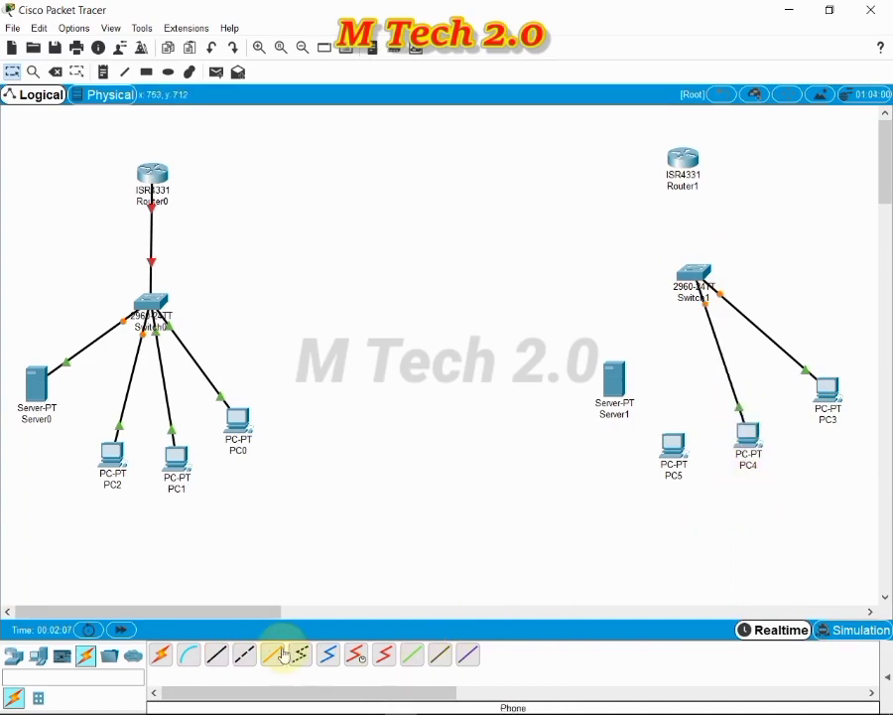
Connect Switch1 to FastEthernet0 of PC5 with a copper straight-through cable.
click(217, 654)
click(692, 270)
click(699, 295)
click(674, 447)
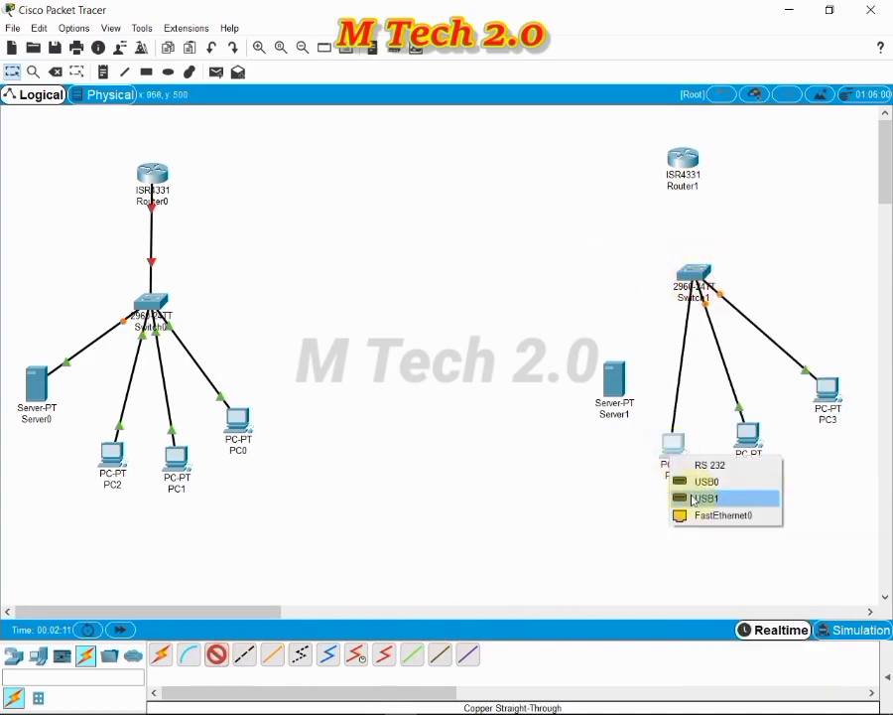
click(707, 514)
Connect Switch1 to Server1 with a copper straight-through cable.
click(216, 654)
click(683, 270)
click(695, 293)
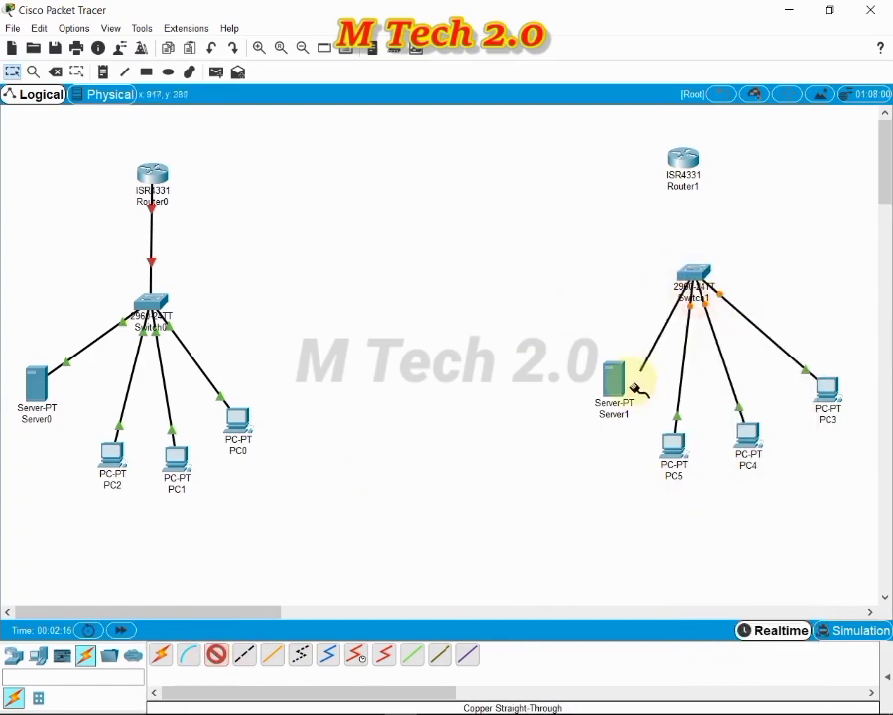
click(624, 392)
click(628, 404)
Connect Router1 to Switch1 with a copper straight-through cable.
click(216, 654)
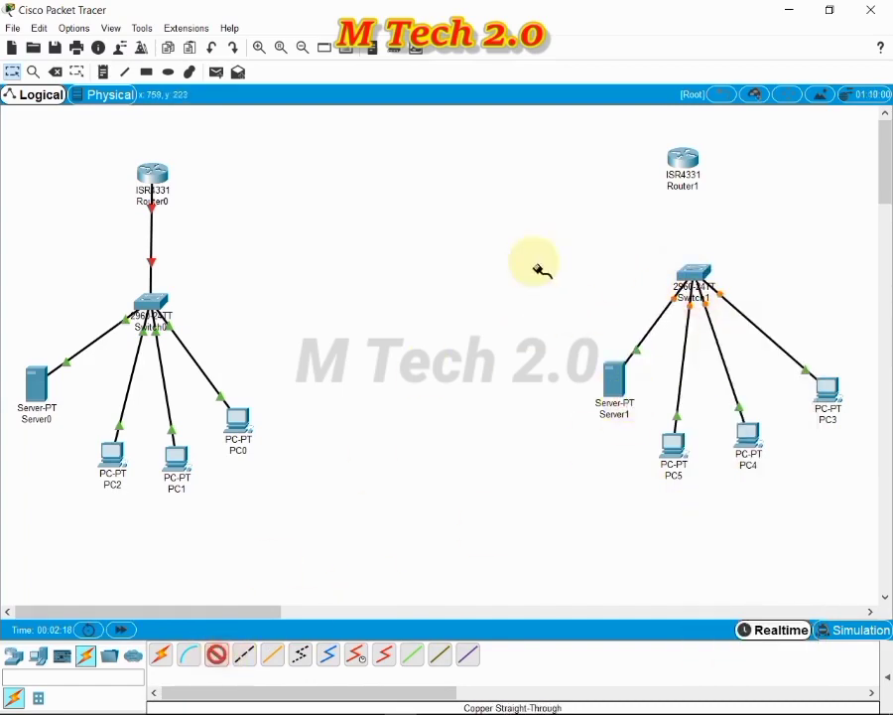
click(684, 155)
click(746, 209)
click(693, 278)
click(720, 293)
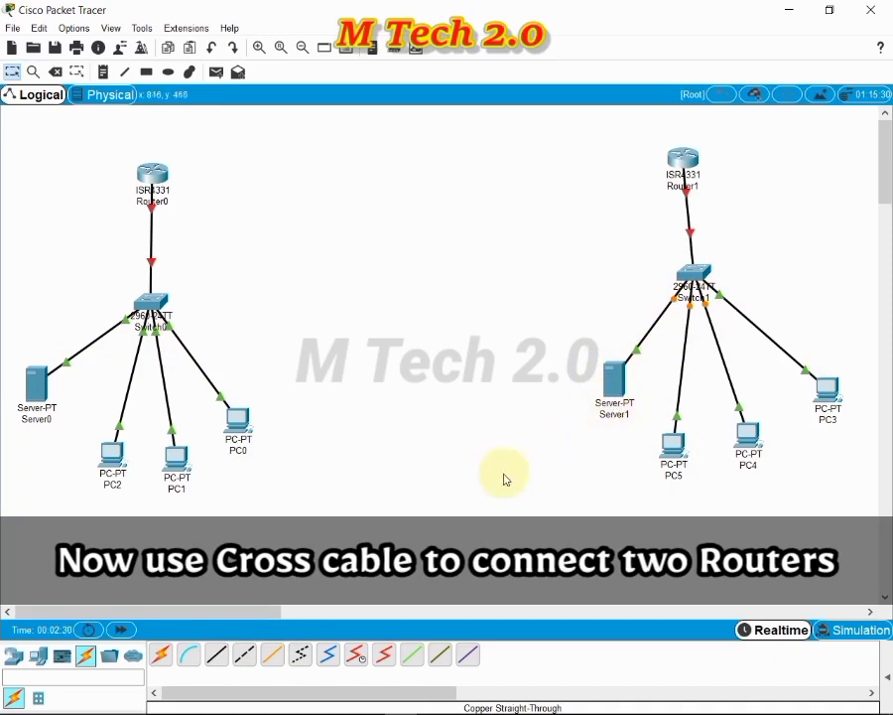
Connect Router0 to Router1's GigabitEthernet0/0/1 with a copper cross-over cable, and align Router1 and Switch1 level with Router0 and Switch0.
click(248, 659)
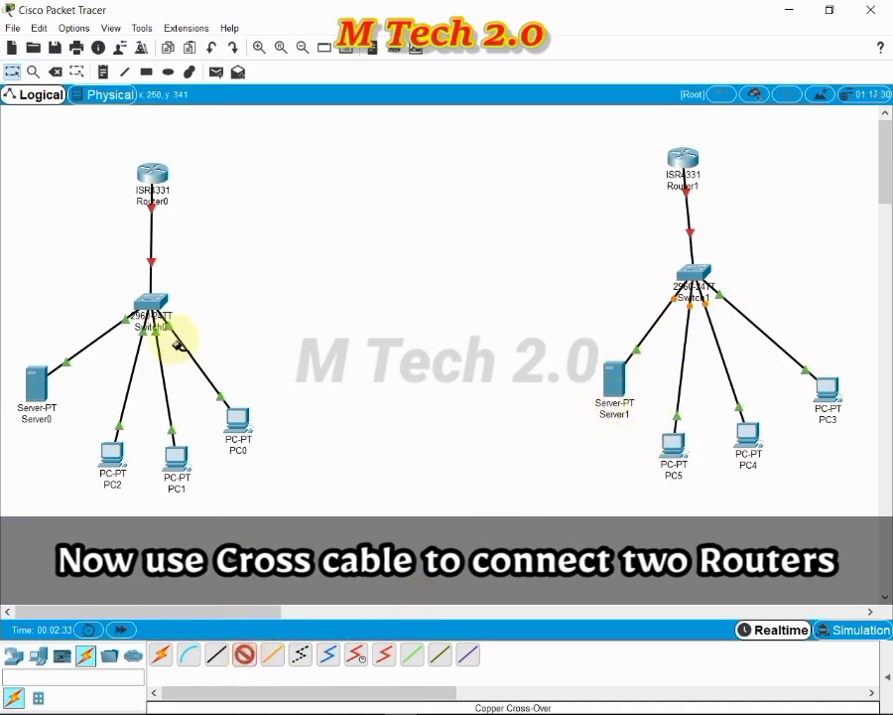
click(153, 173)
click(159, 231)
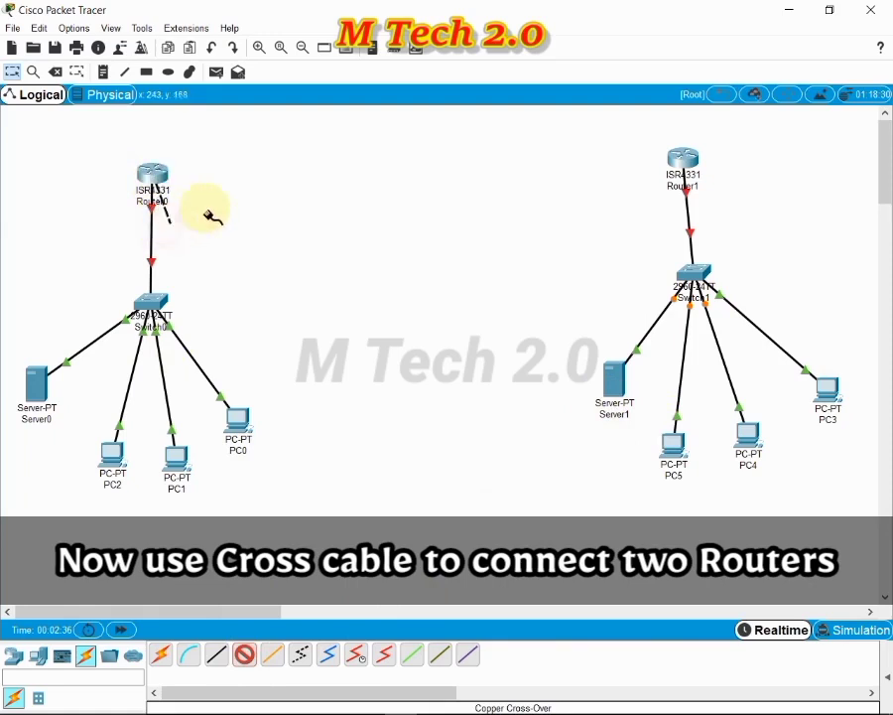
click(692, 156)
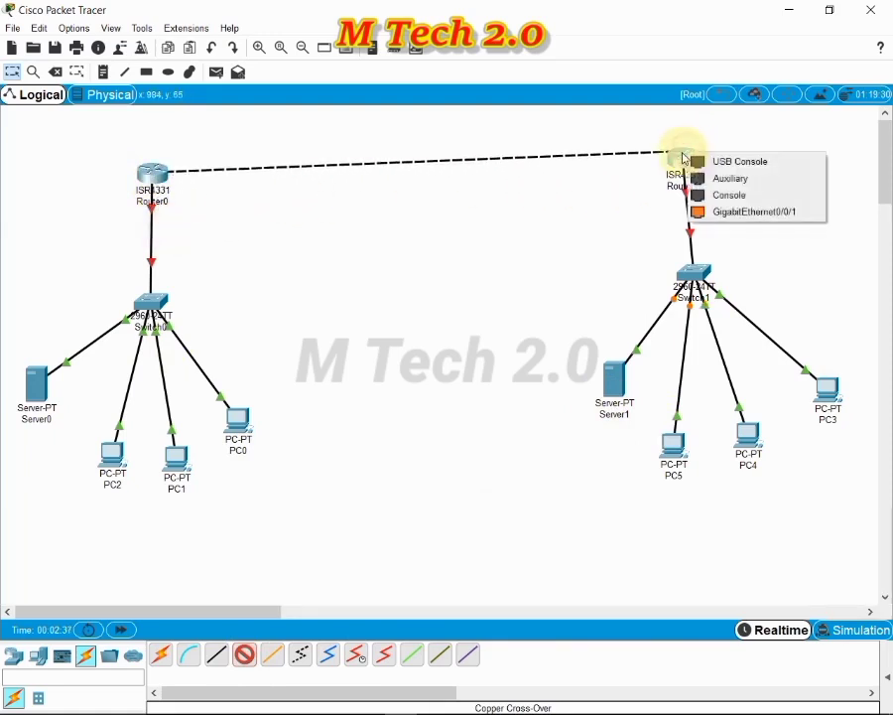
click(699, 211)
drag(677, 155, 675, 172)
drag(698, 274, 688, 308)
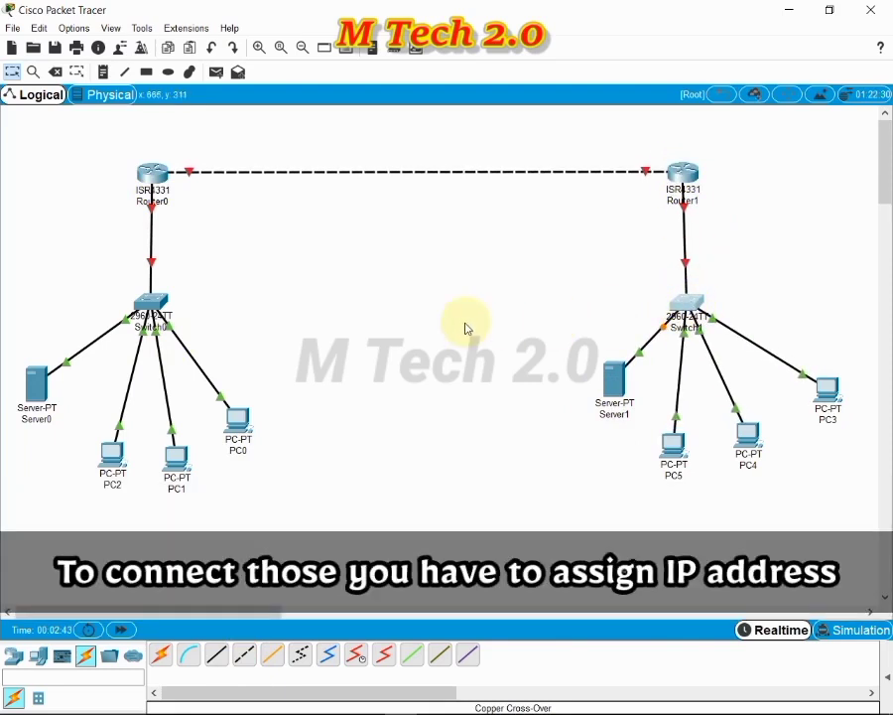
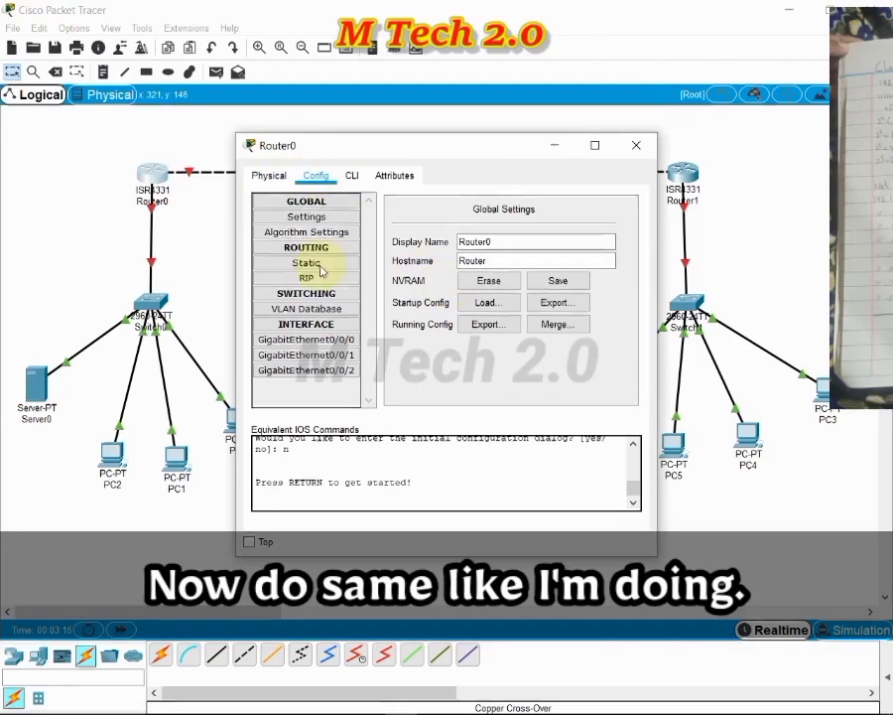
Try to add a static route on Router0 for network 192.168.16.0 with mask 225.255.255.224 and next hop 192.168.16.33.
click(311, 264)
click(544, 228)
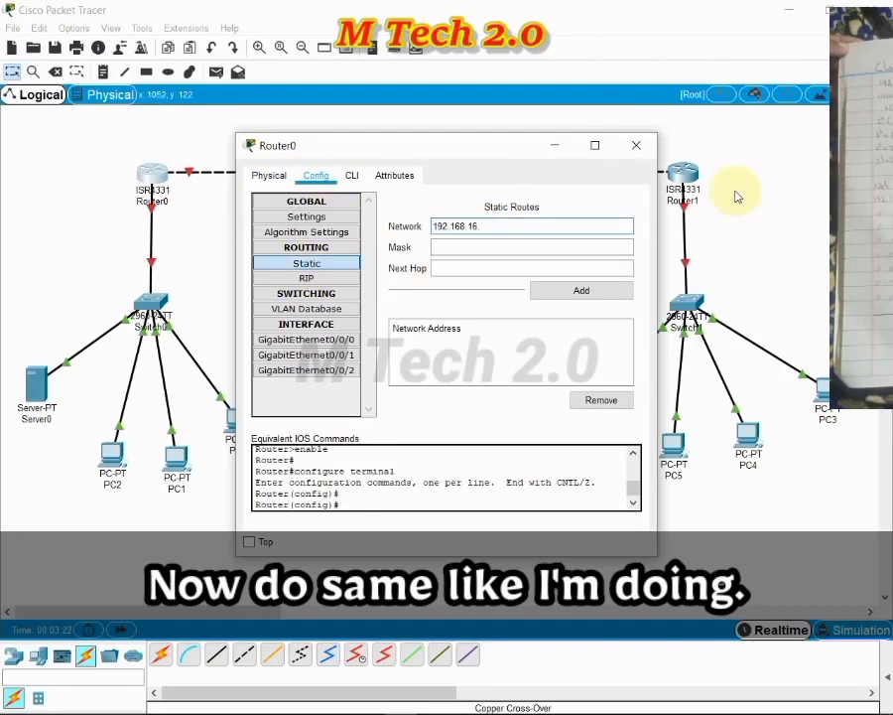
click(560, 247)
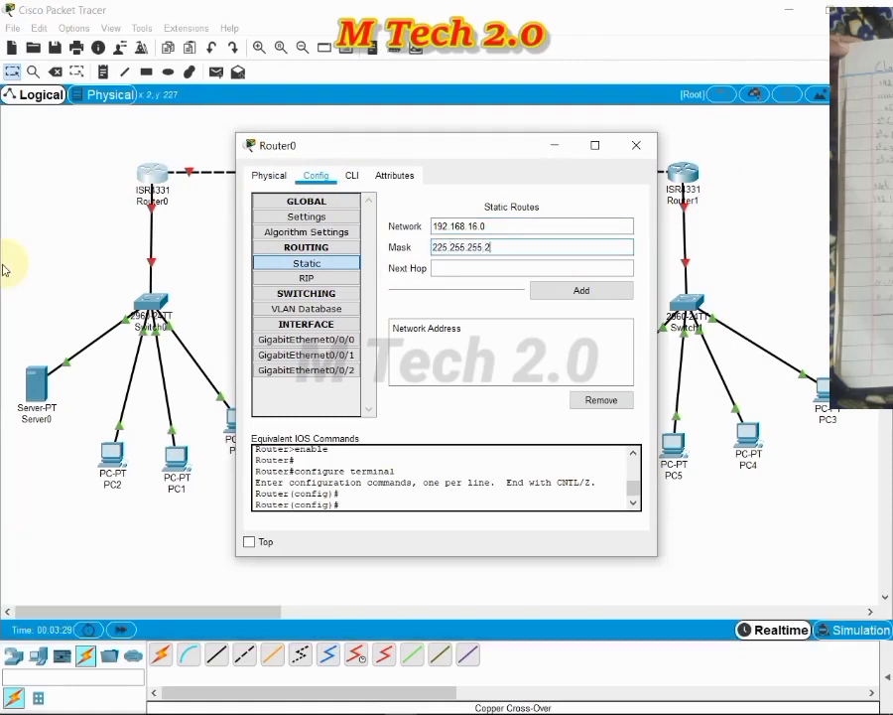
text(225.255.255.224)
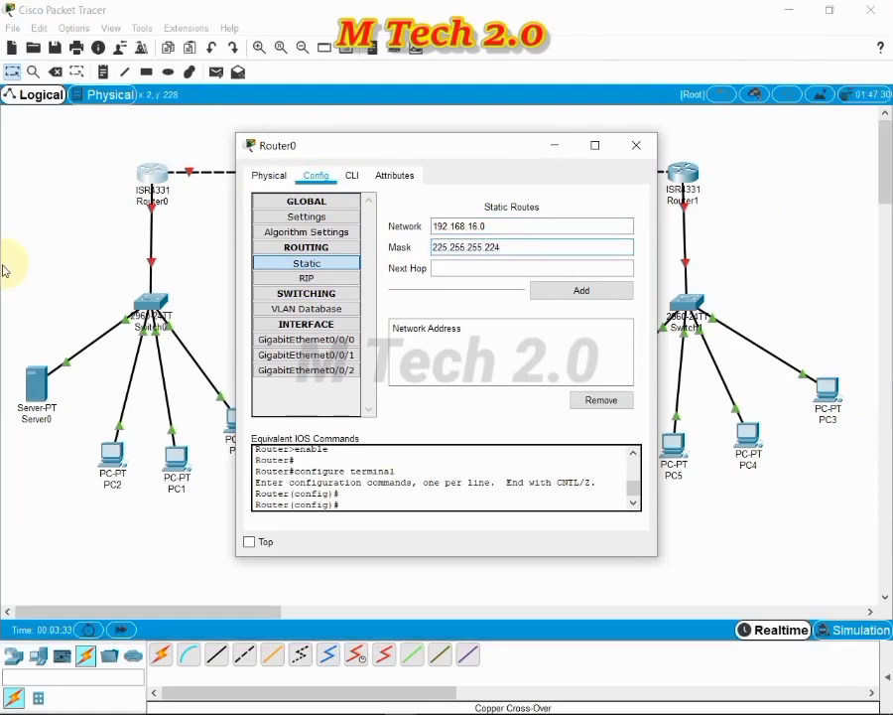
click(475, 266)
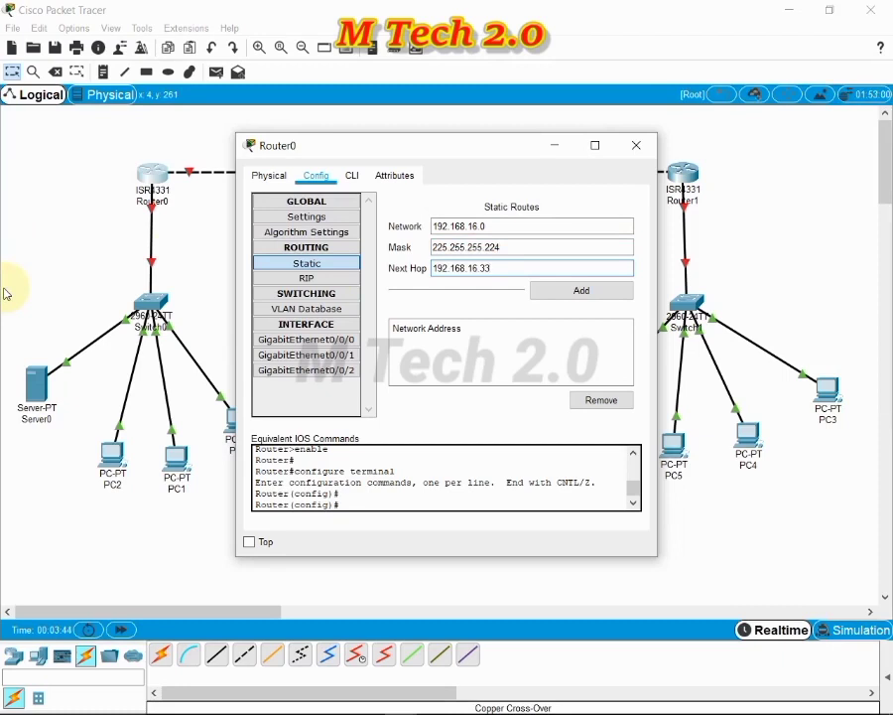
click(591, 291)
click(477, 376)
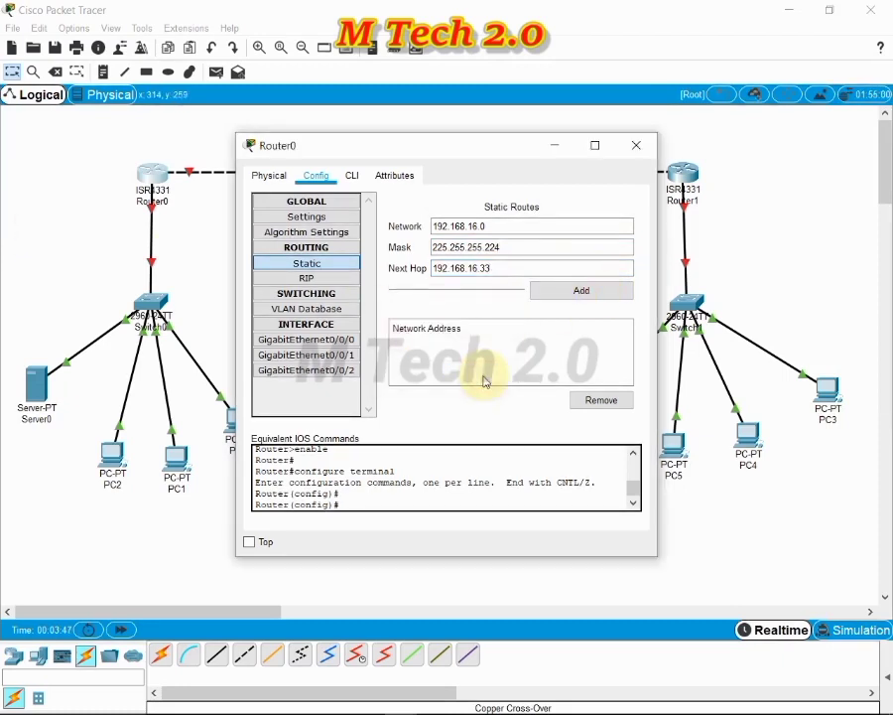
Correct the static route's mask to 255.255.255.224 and add the route to Router0.
click(440, 247)
key(BackSpace)
text(5)
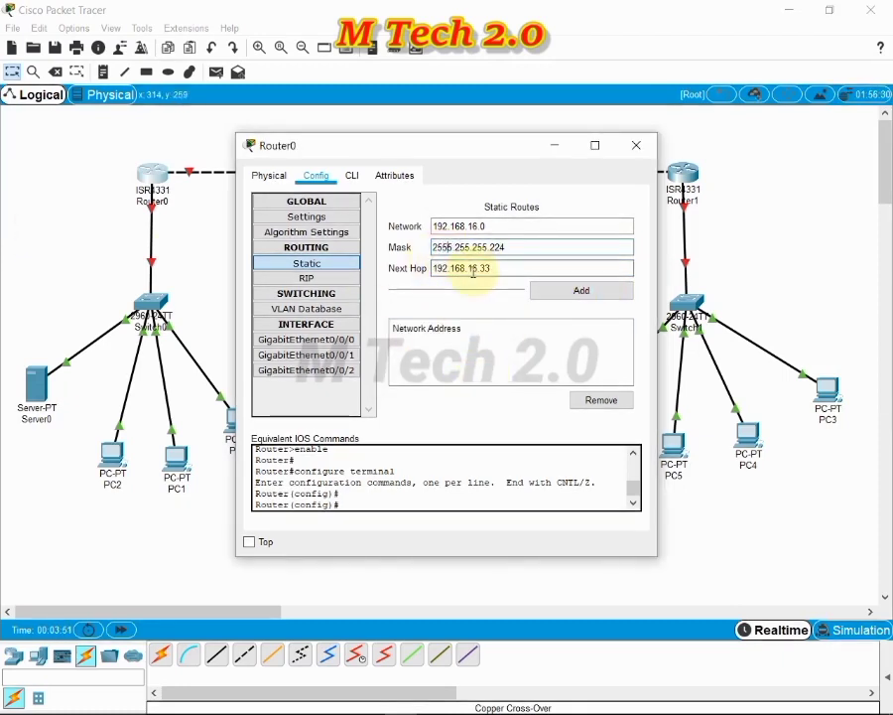
click(576, 287)
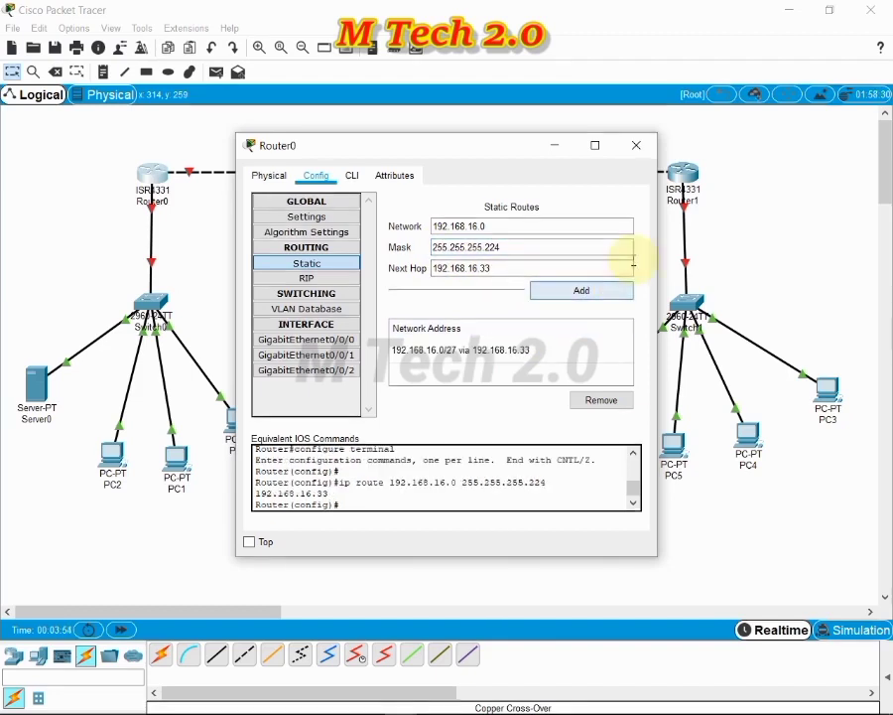
Add network 192.168.16.0 to Router0's RIP routing.
click(312, 278)
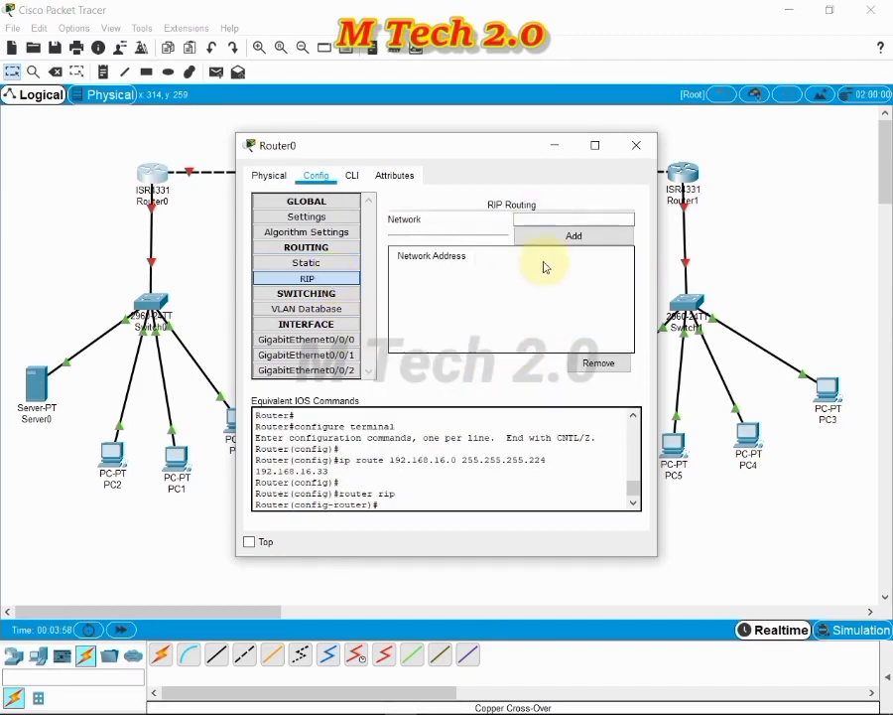
text(192.168.)
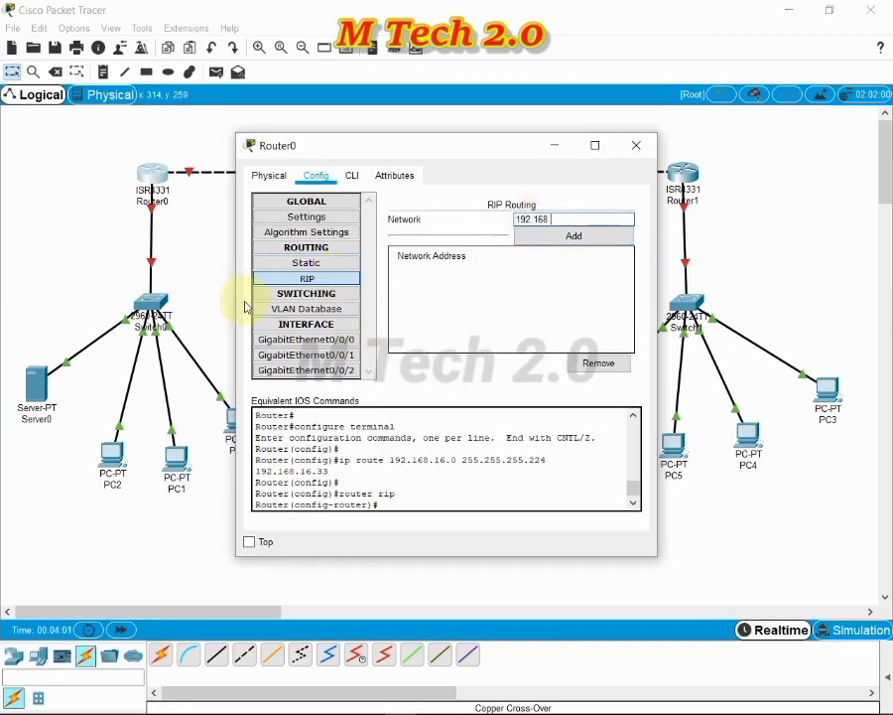
text(16.0)
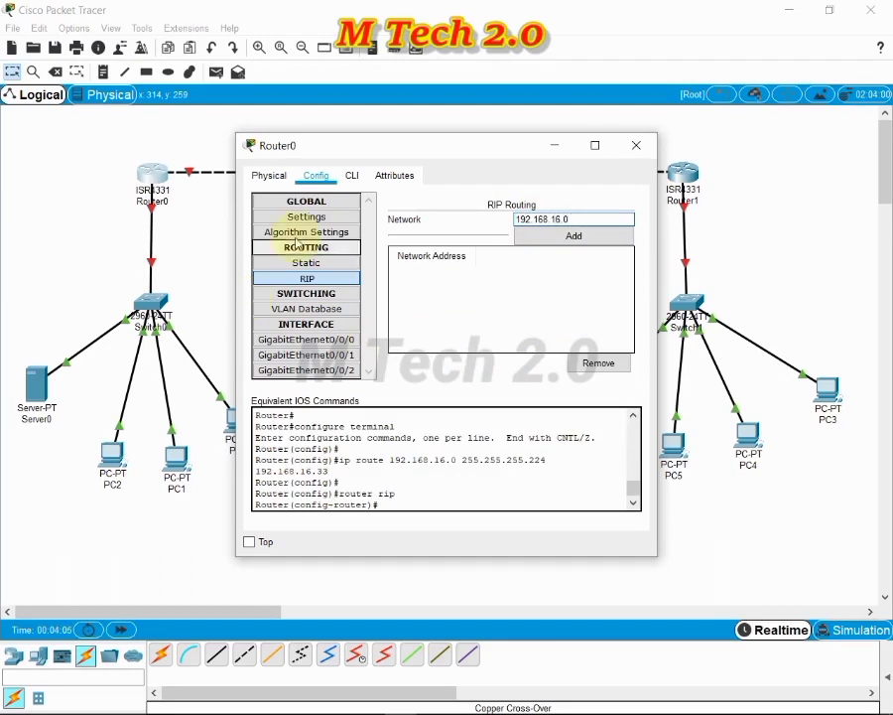
click(571, 235)
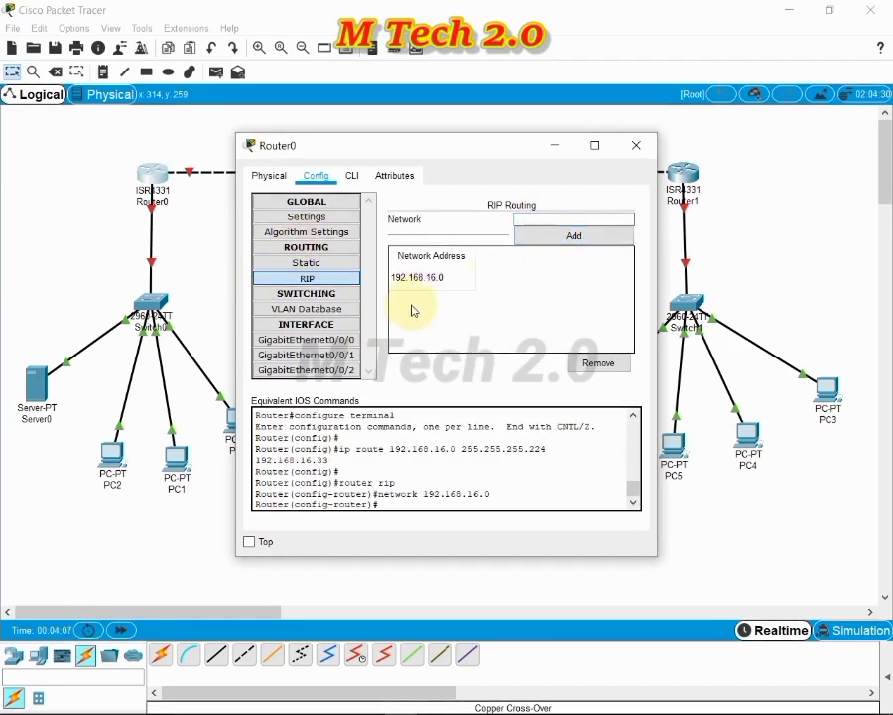
Give Router0's GigabitEthernet0/0/0 the IP address 192.168.16.1 with subnet mask 255.255.255.0, and turn the port on.
click(328, 339)
click(521, 292)
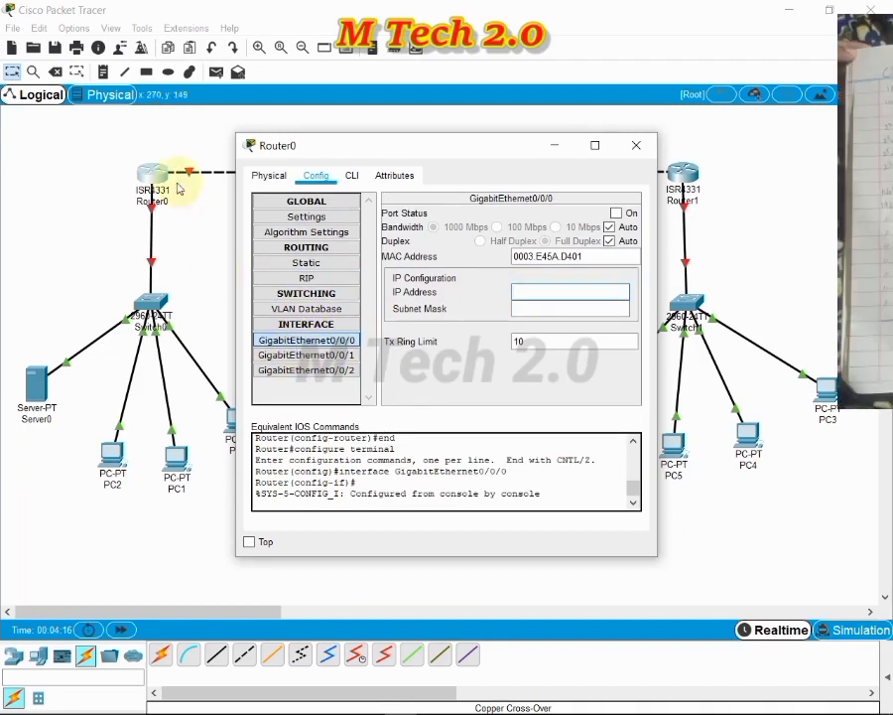
text(1)
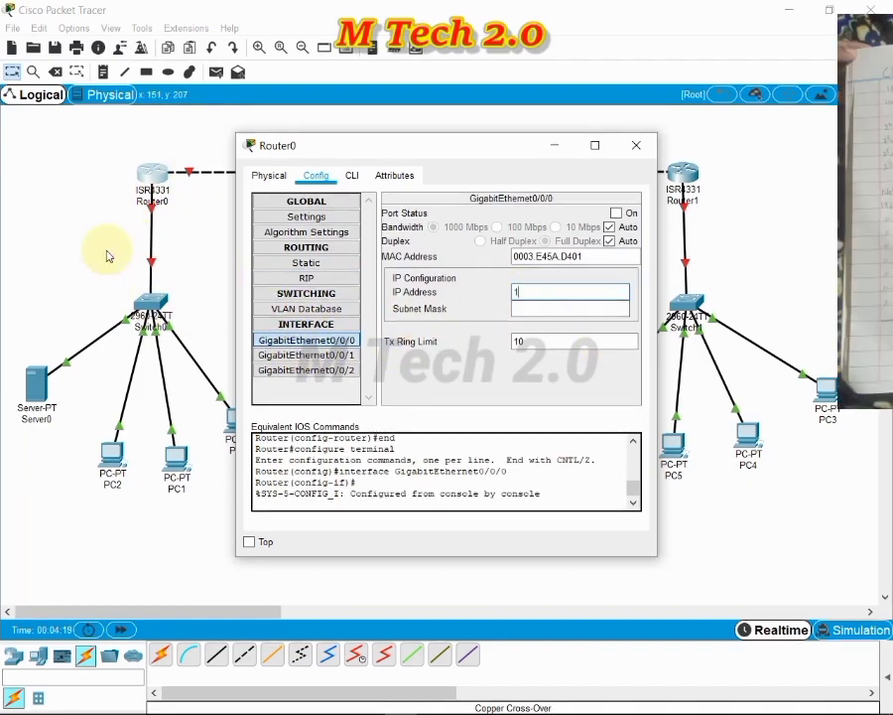
text(92.168.16.1)
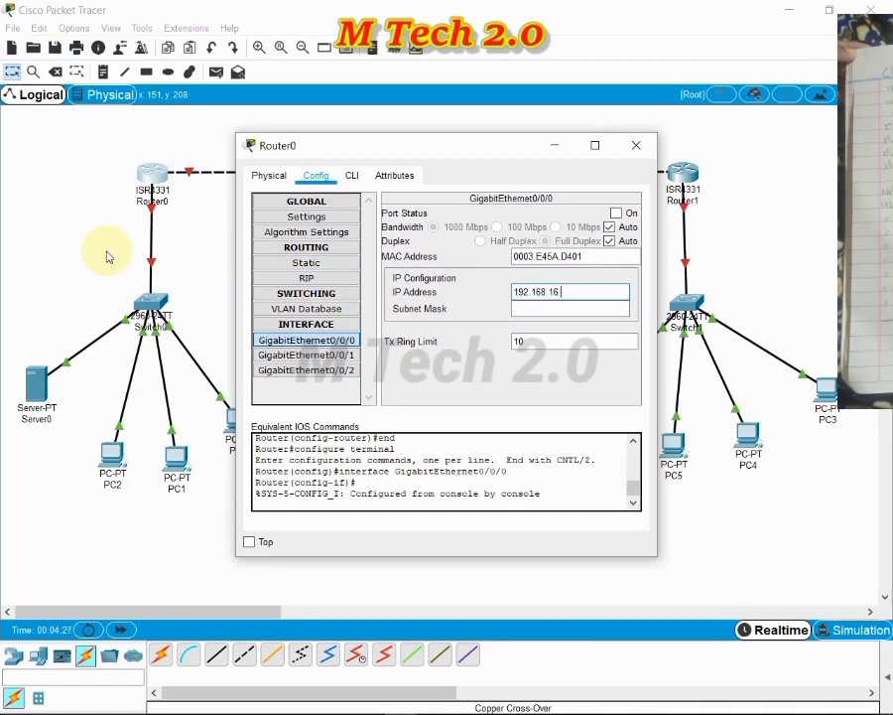
click(538, 307)
click(615, 214)
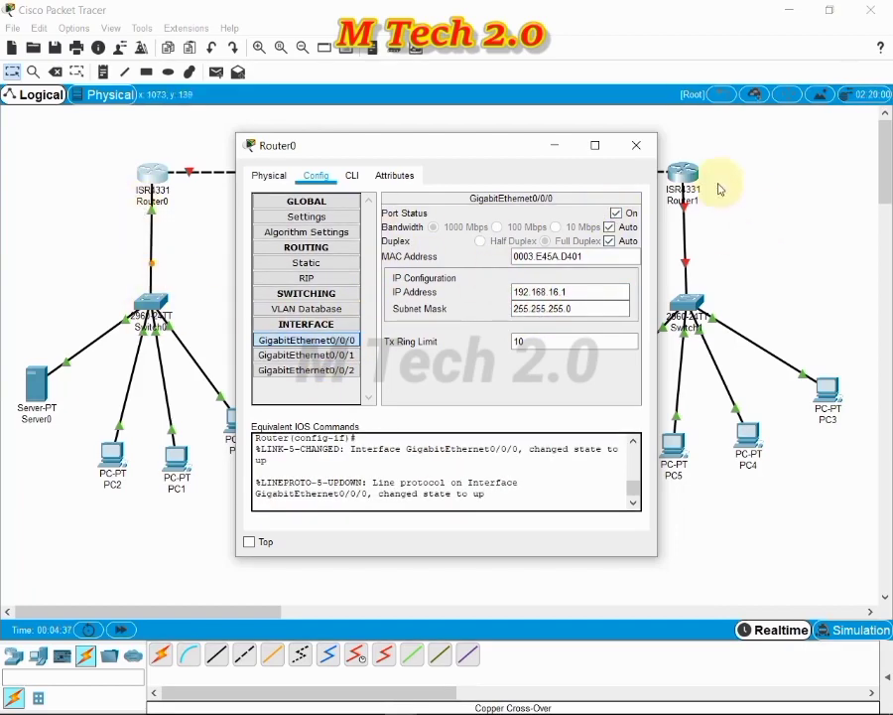
click(637, 145)
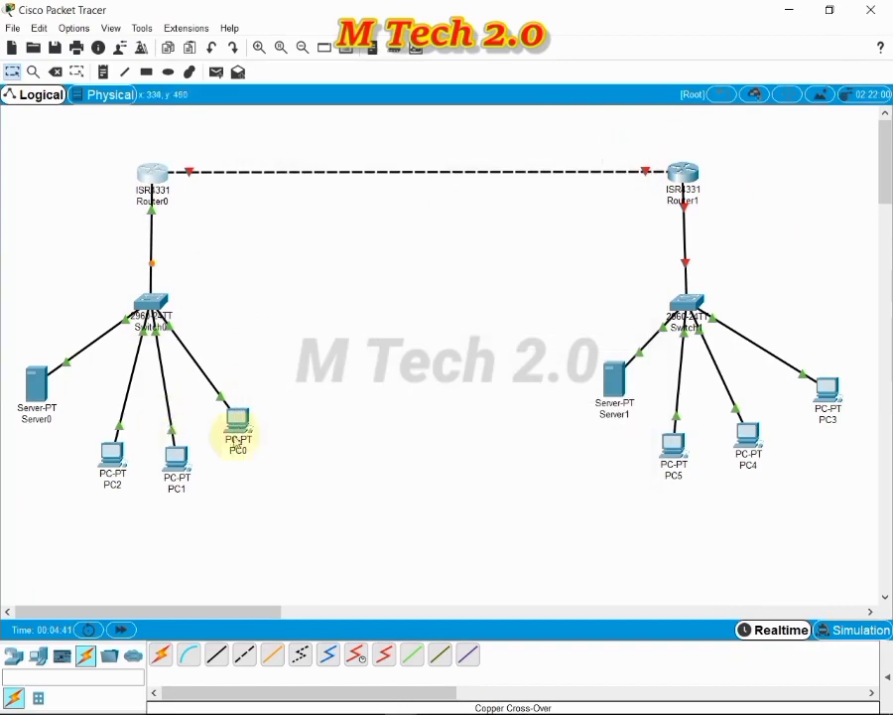
click(235, 425)
click(318, 177)
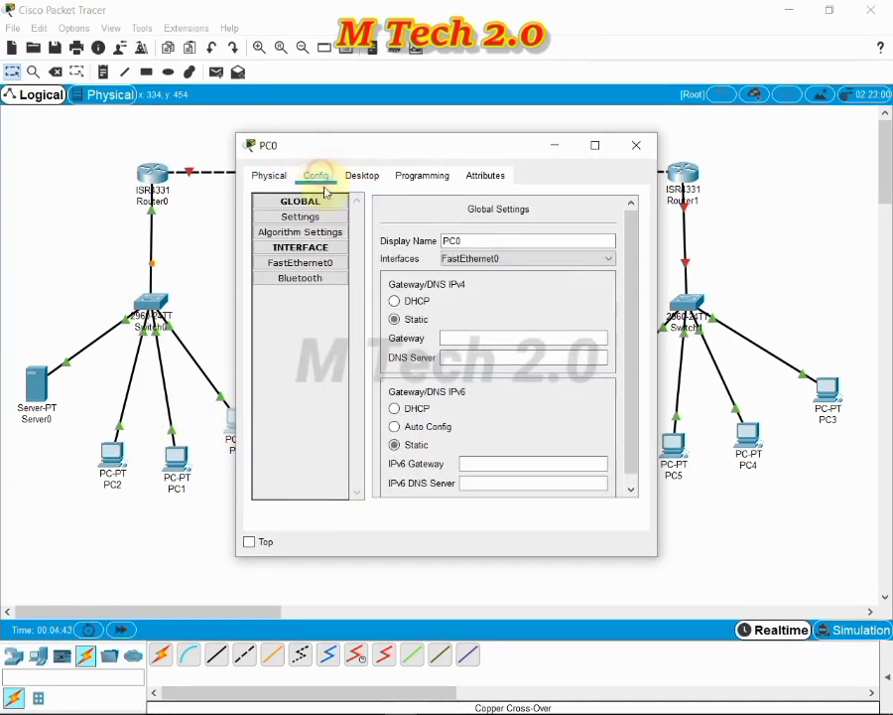
click(443, 339)
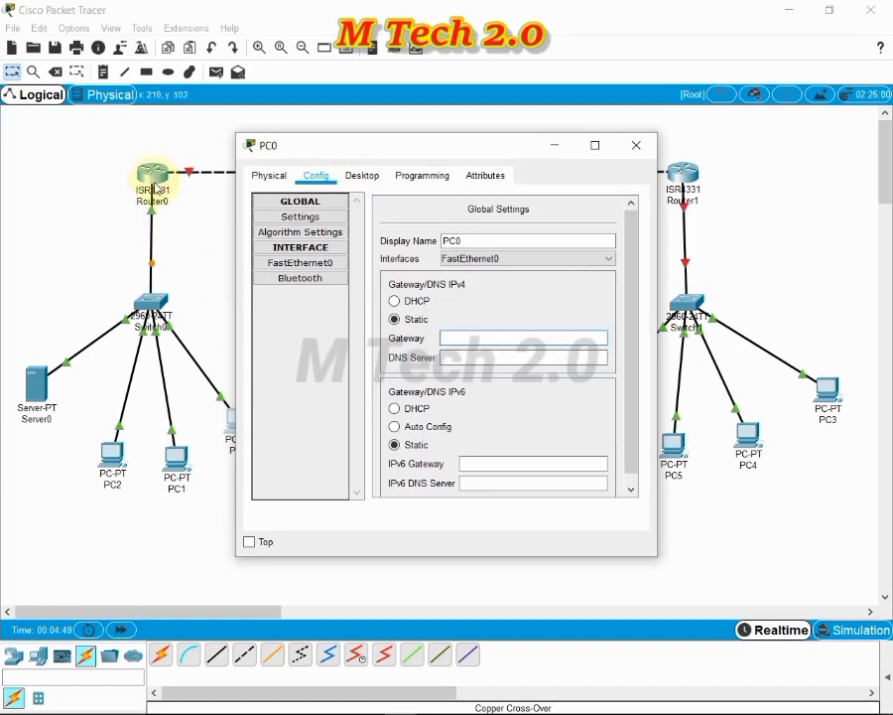
click(634, 149)
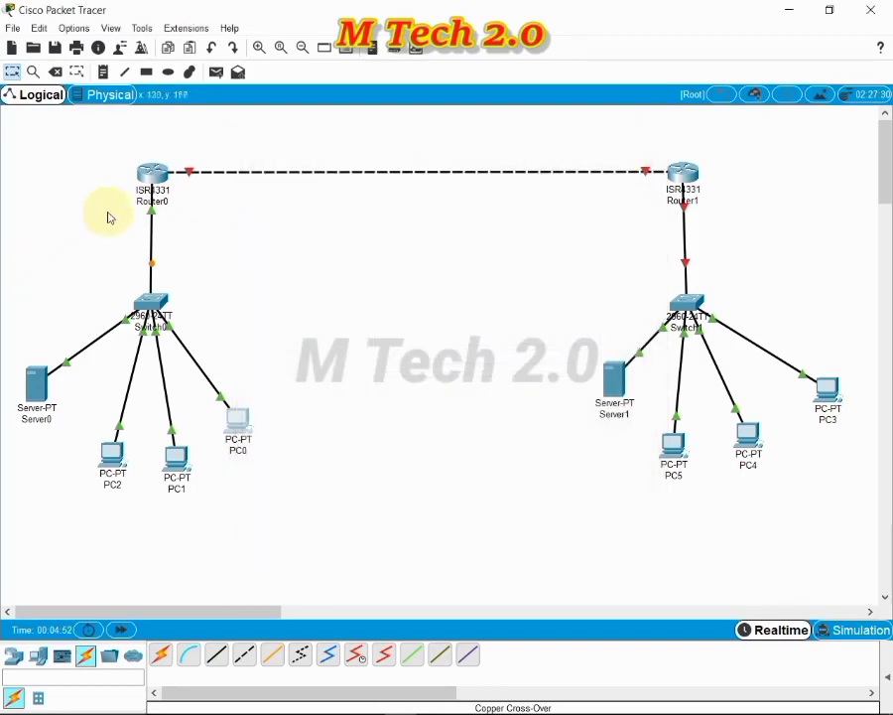
Check the static routes and the GigabitEthernet0/0/0 IP address configured on Router0.
click(153, 173)
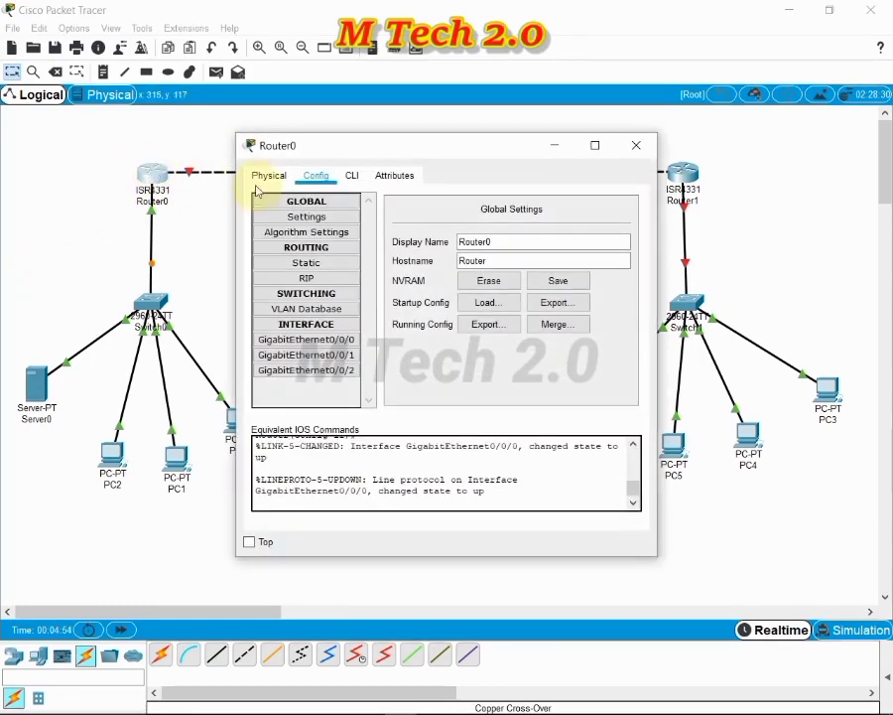
click(334, 263)
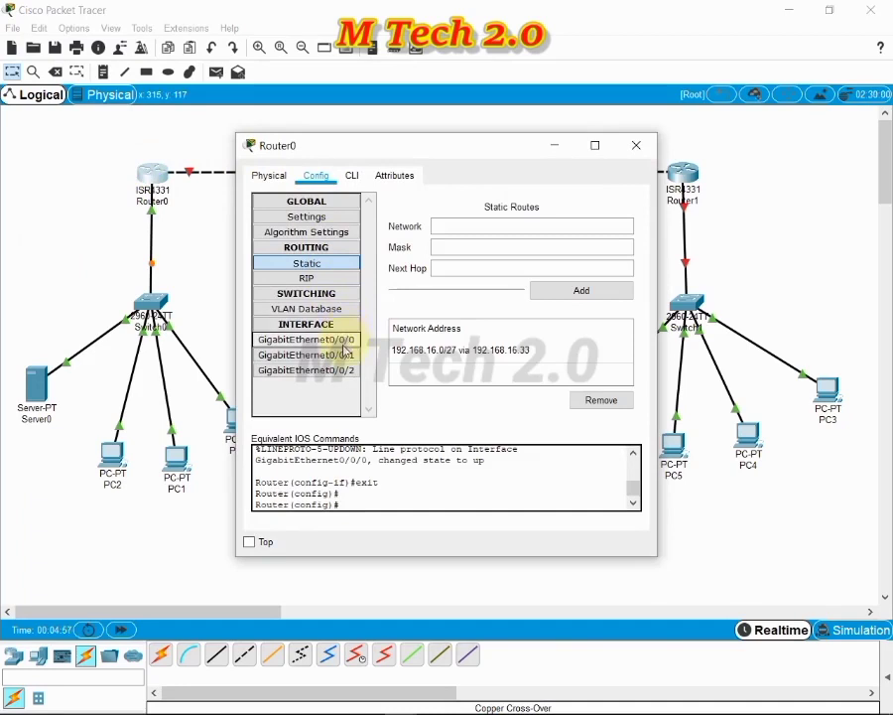
click(342, 341)
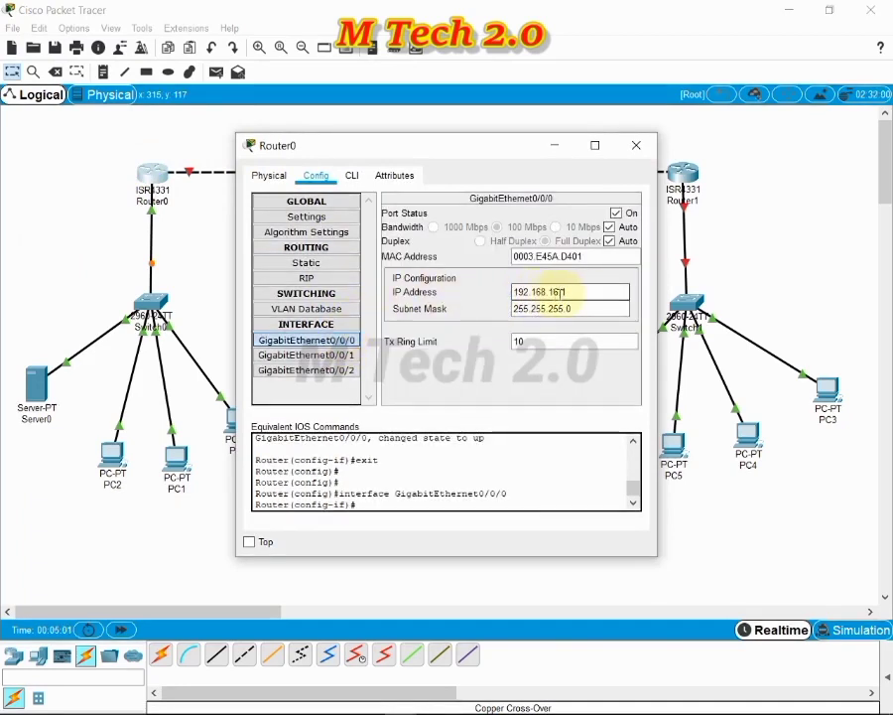
click(636, 145)
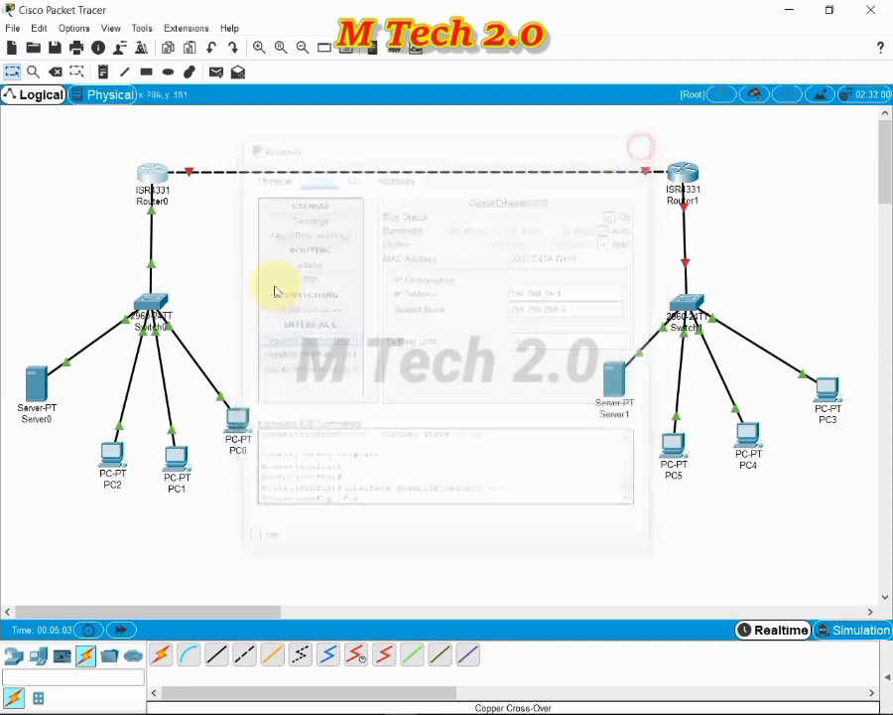
Set PC0's IPv4 gateway to 192.168.16.1 and DNS server to 8.8.8.8, with its IPv6 gateway on Auto Config.
click(242, 418)
click(475, 340)
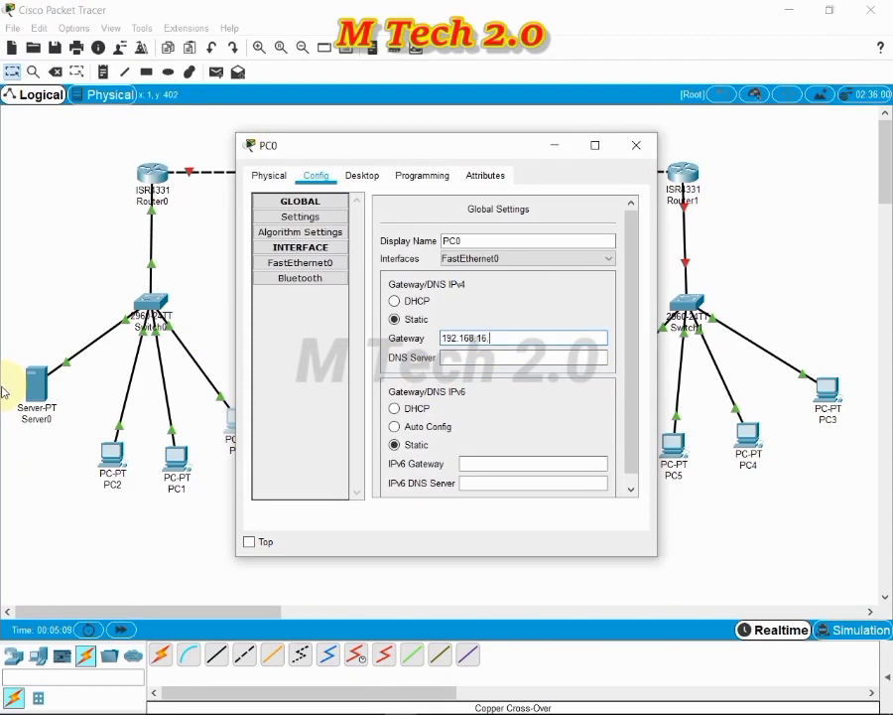
click(436, 356)
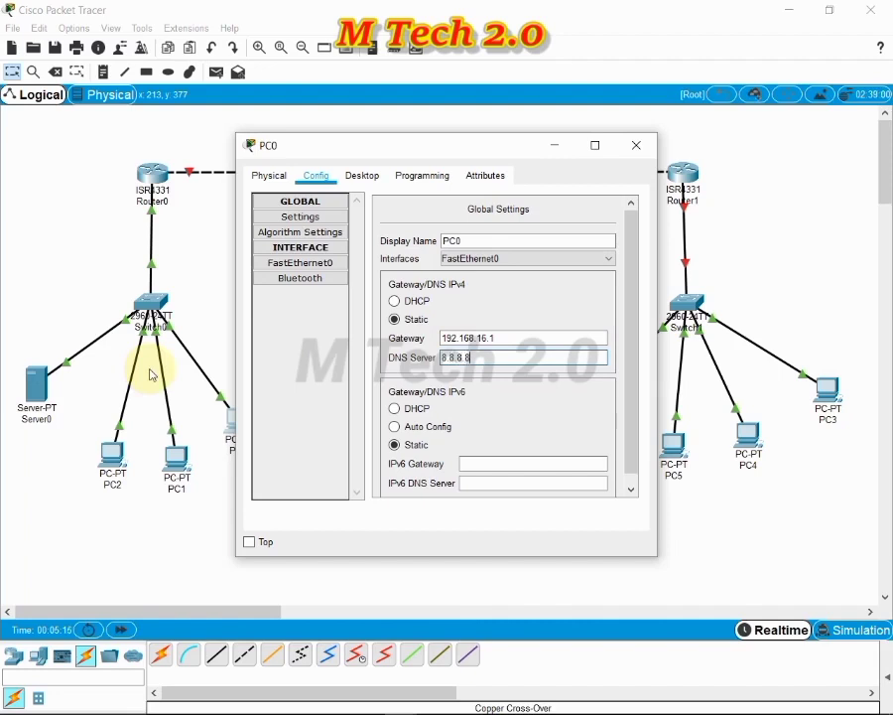
click(417, 426)
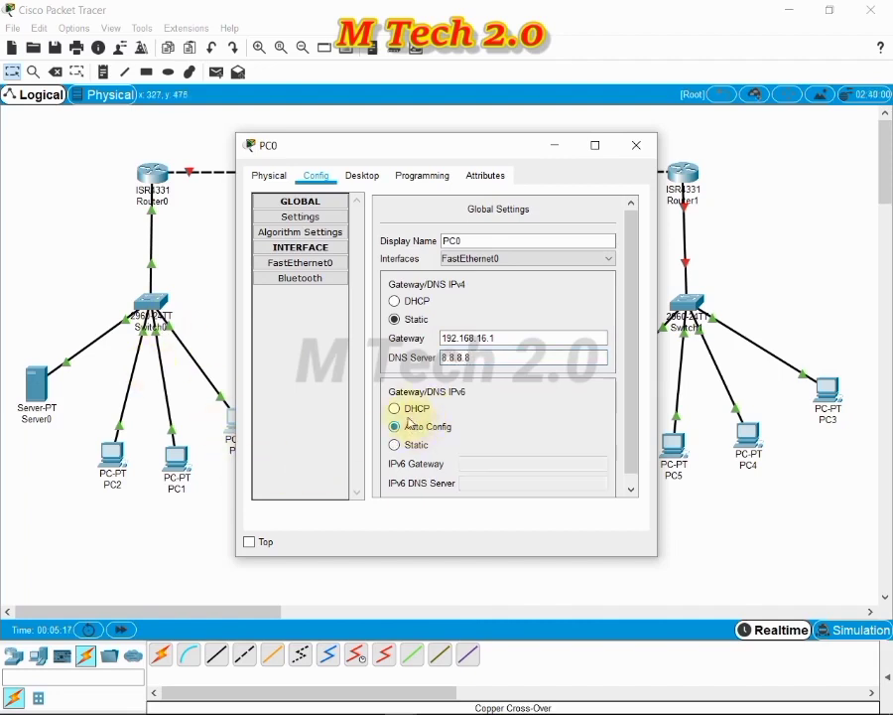
Give PC0's FastEthernet0 the static IP address 192.168.16.2 with subnet mask 255.255.255.0.
click(338, 263)
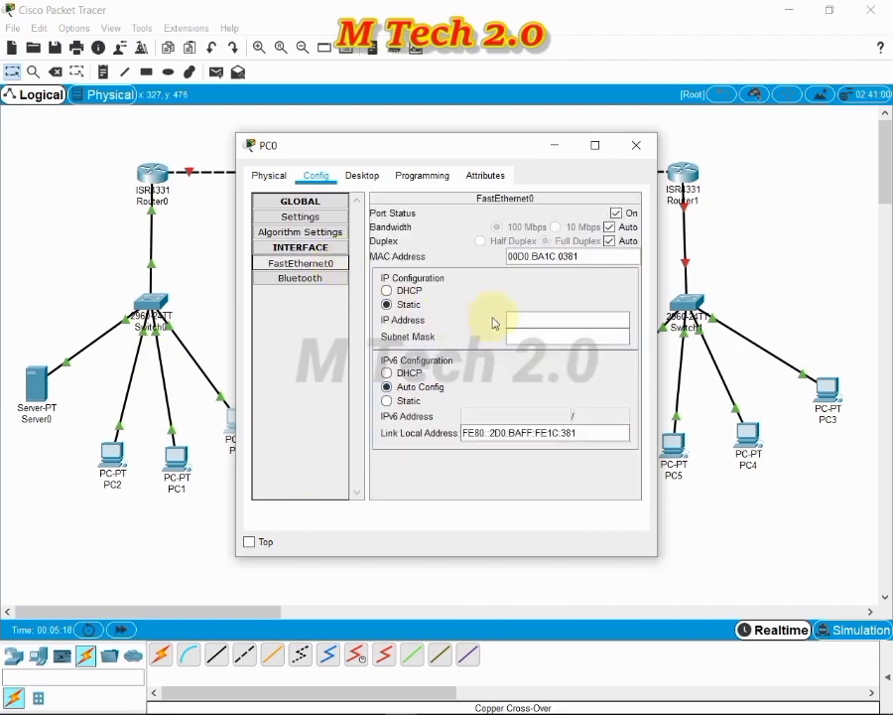
click(524, 319)
text(192.168.16.2)
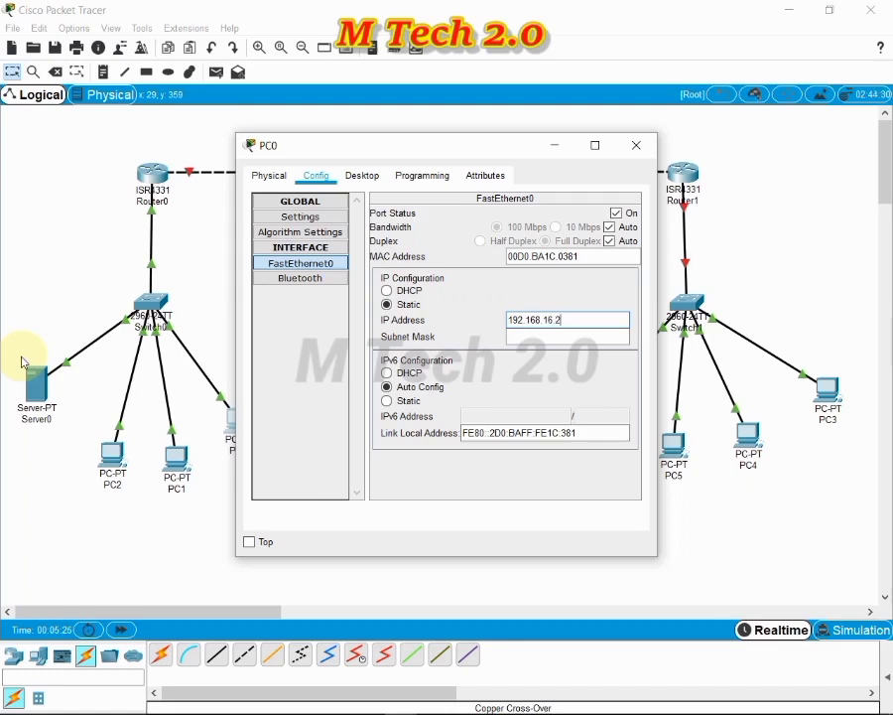
click(564, 337)
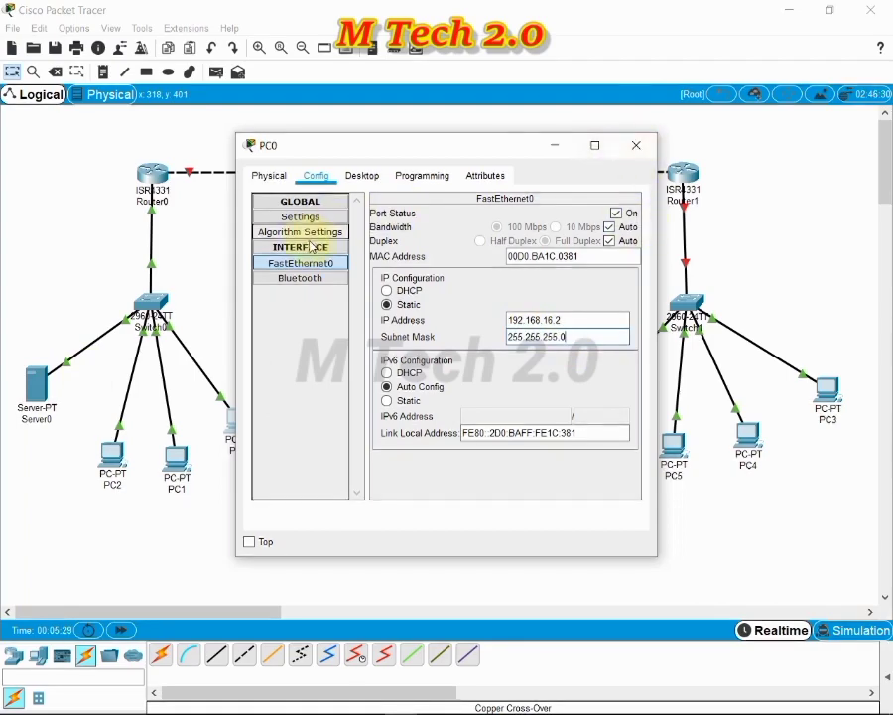
click(636, 145)
Set PC1's static IPv4 gateway to 192.168.16.1 and its DNS server to 8.8.8.8.
click(176, 457)
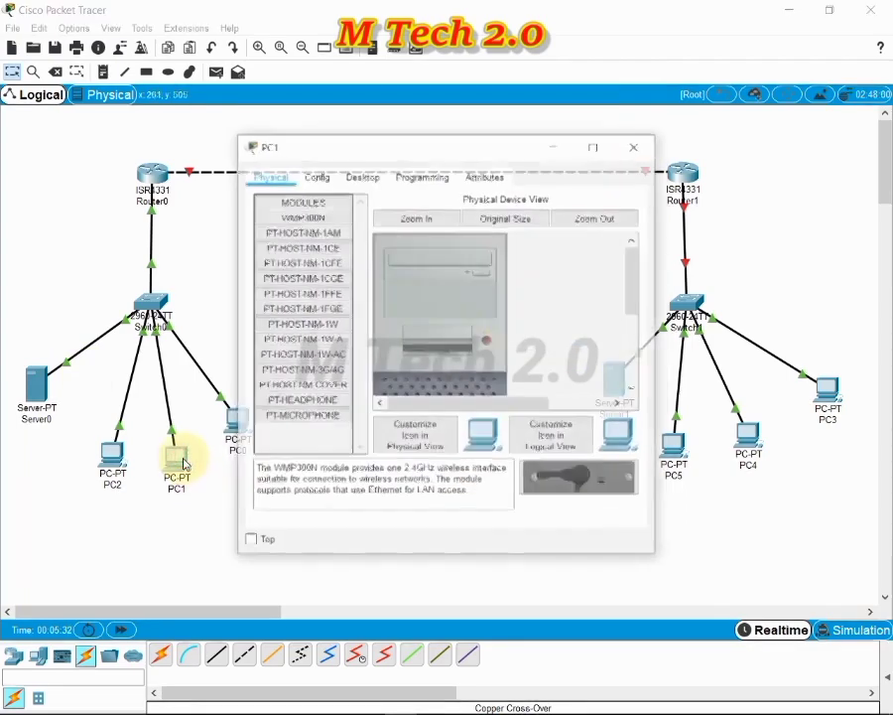
click(317, 174)
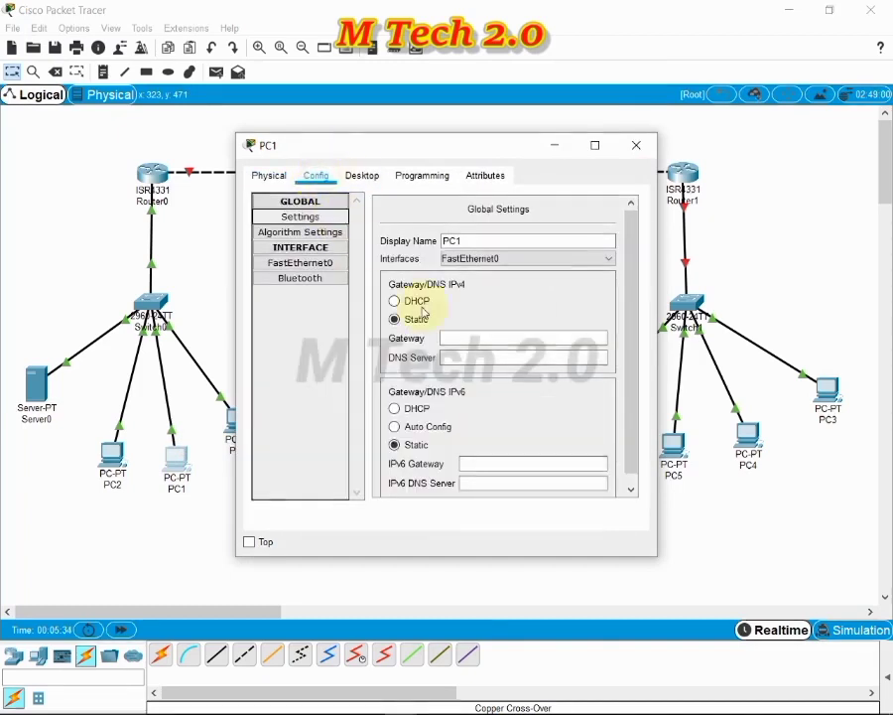
click(498, 336)
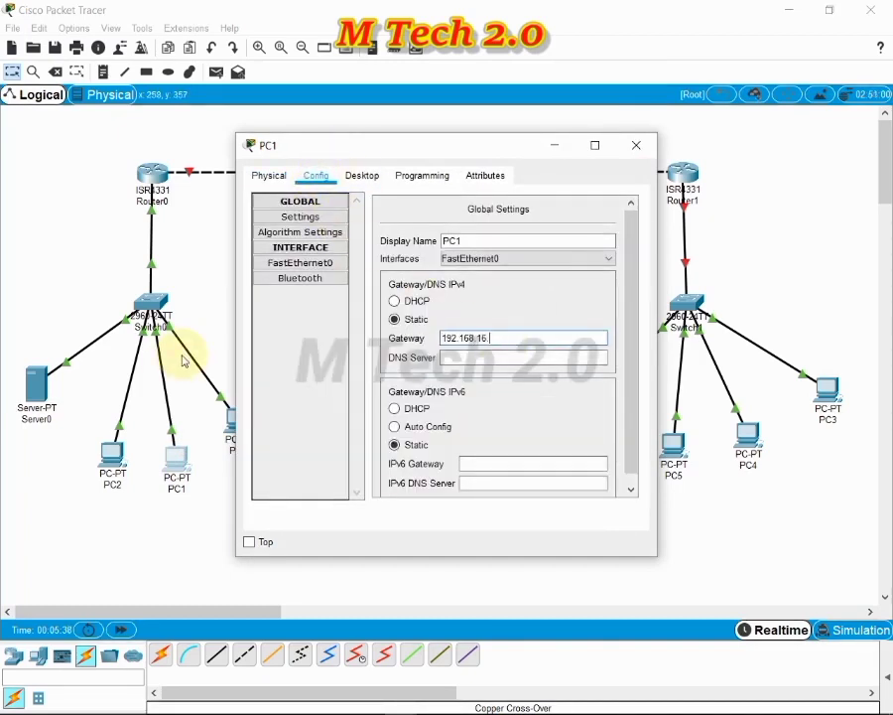
click(460, 355)
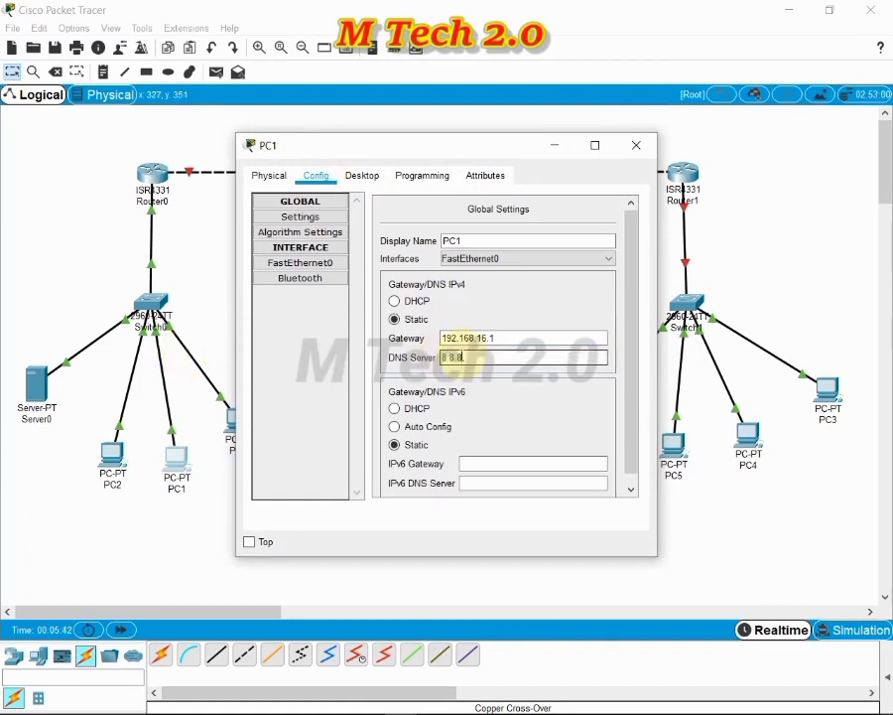
Give PC1's FastEthernet0 the IP address 192.168.16.3 with subnet mask 255.255.255.0, and set its IPv6 configuration to Auto Config.
click(299, 264)
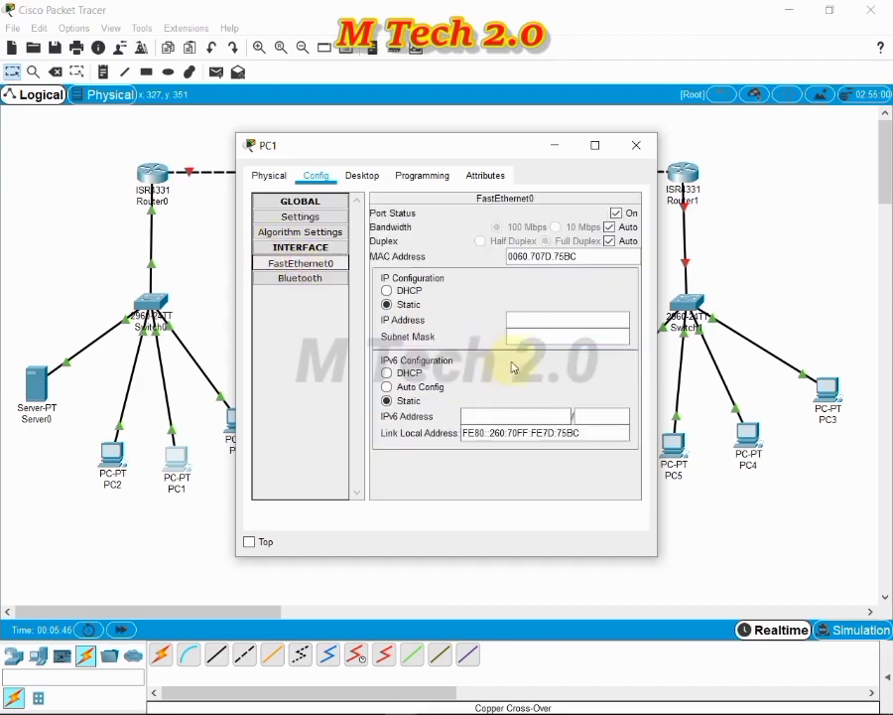
click(515, 318)
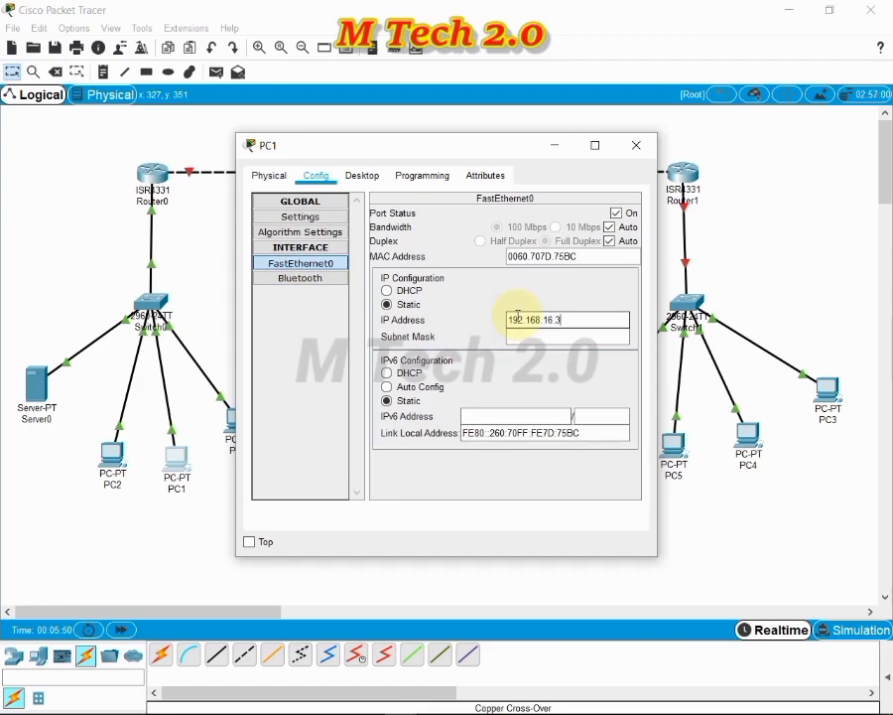
click(563, 335)
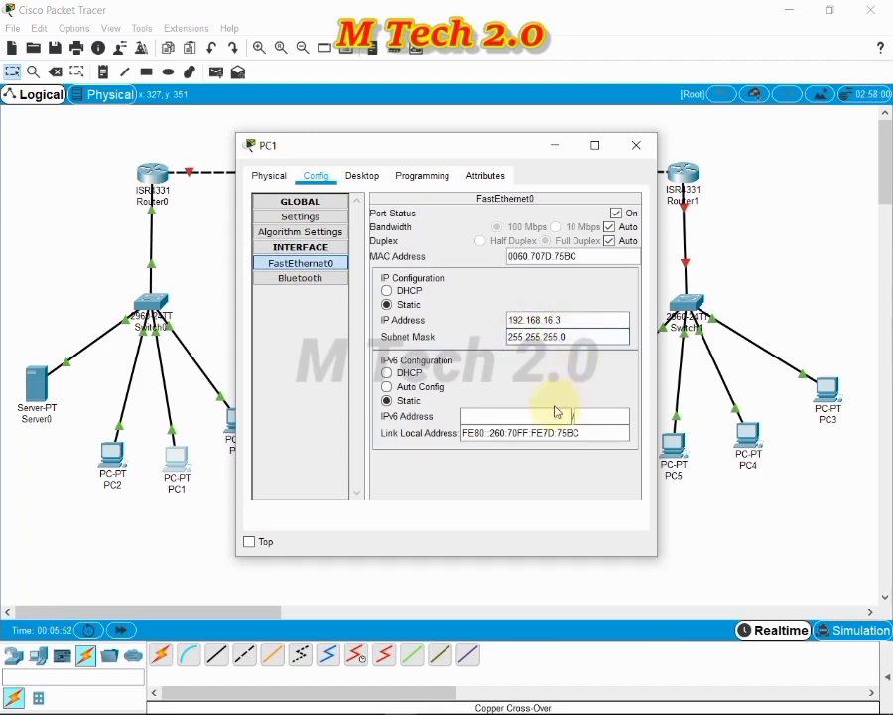
click(387, 387)
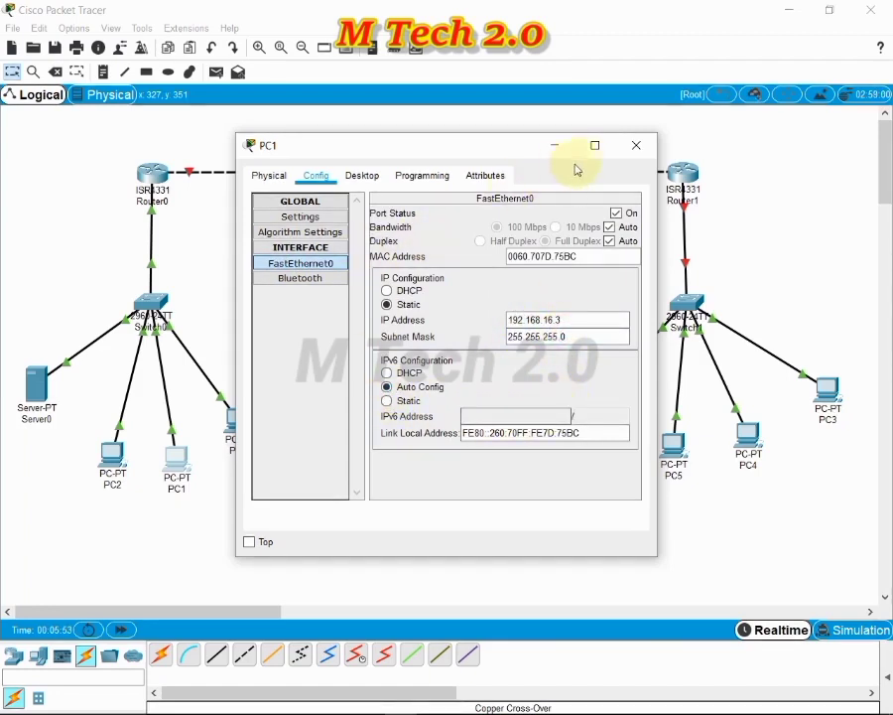
click(635, 146)
Set PC2's IPv4 gateway to 192.168.16.1 and DNS server to 8.8.8.8, with its IPv6 gateway on Auto Config.
click(110, 445)
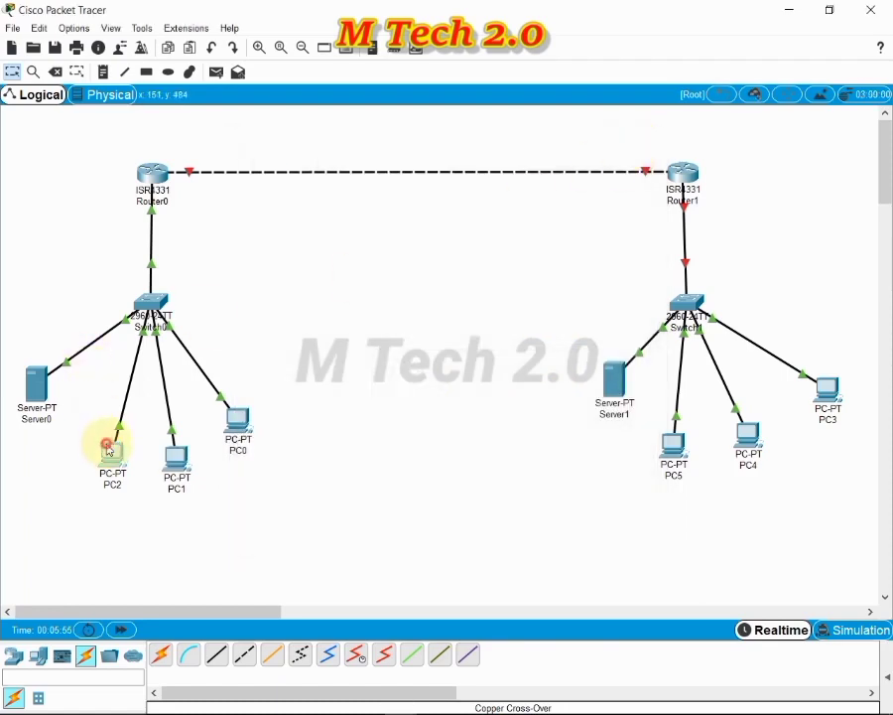
click(318, 176)
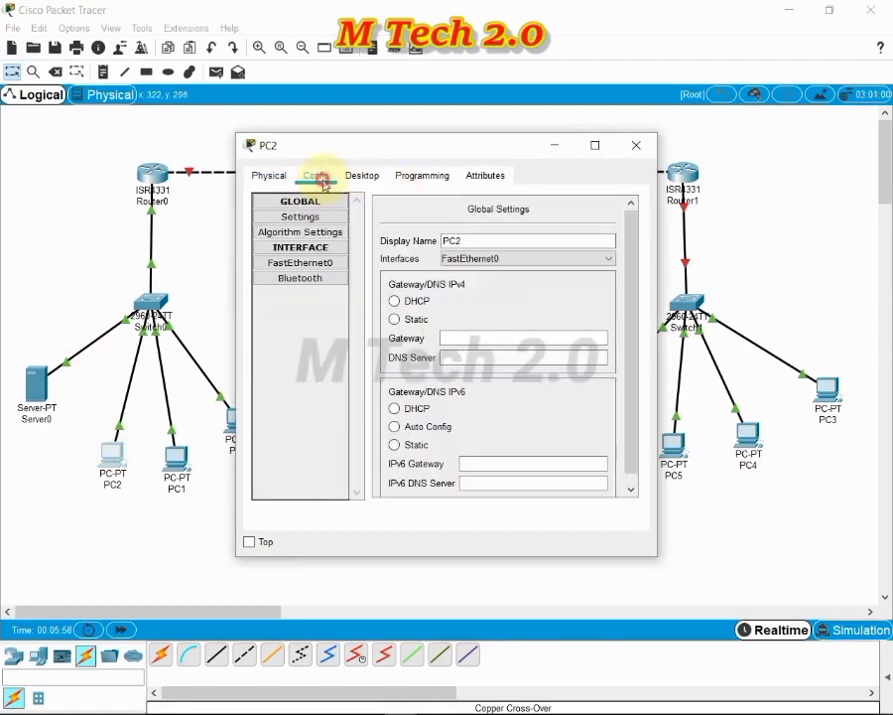
click(458, 336)
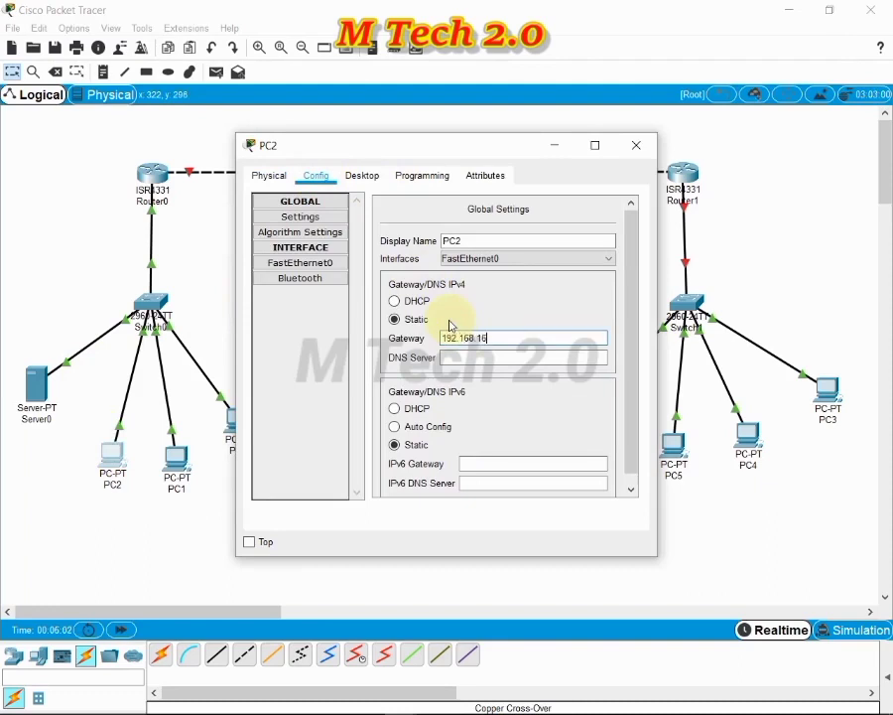
click(480, 358)
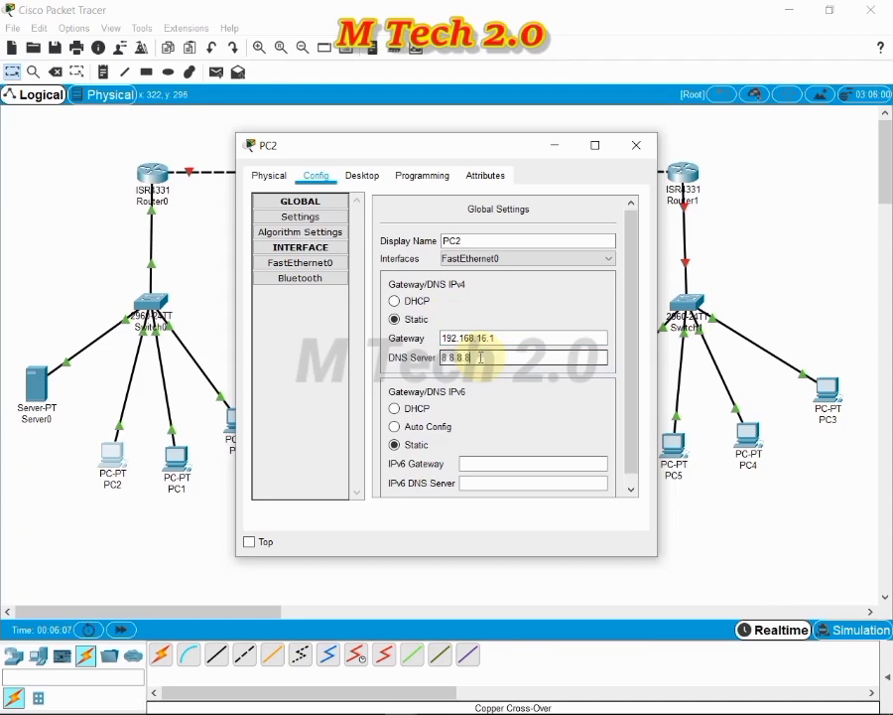
click(396, 426)
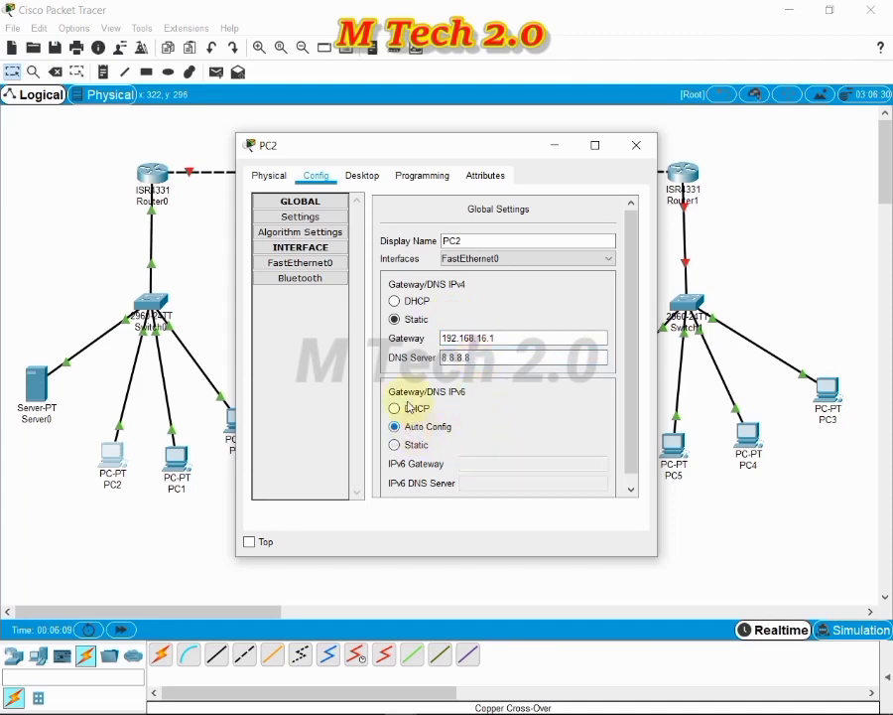
Give PC2's FastEthernet0 the static IP address 192.168.16.4 with subnet mask 255.255.255.0.
click(316, 260)
click(528, 321)
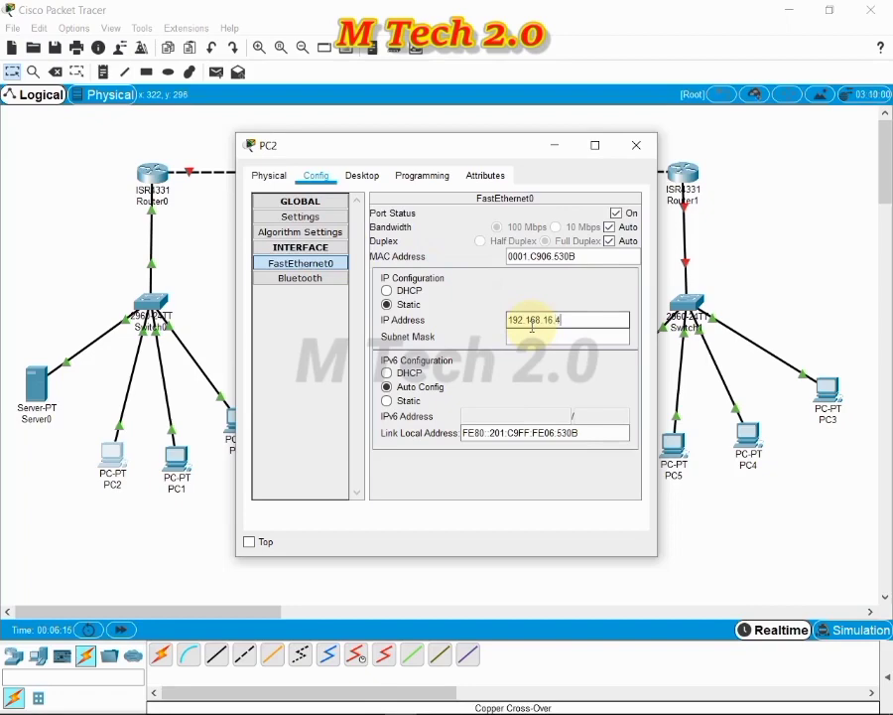
click(533, 336)
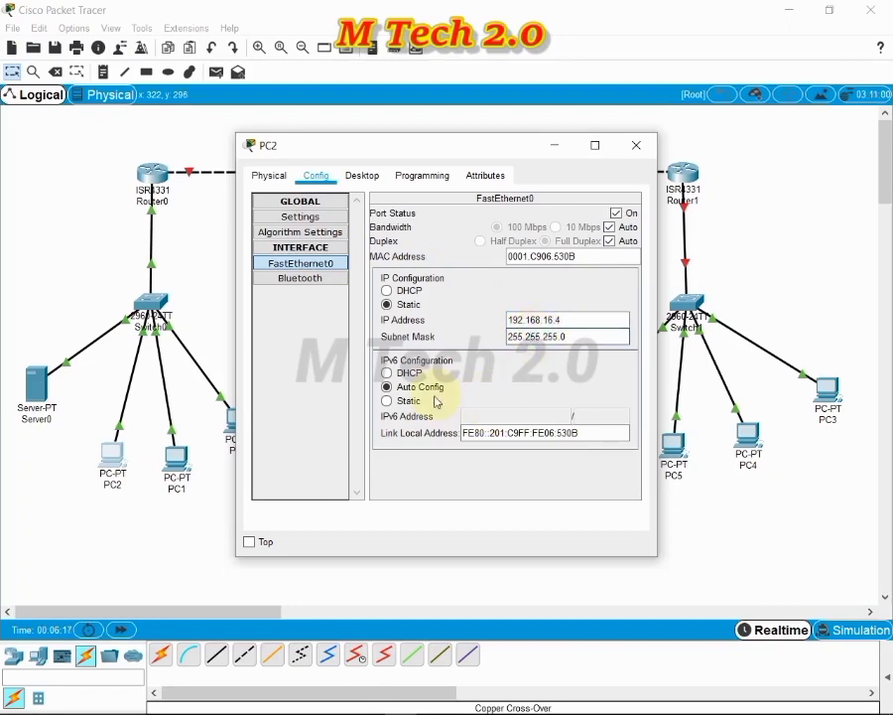
click(639, 146)
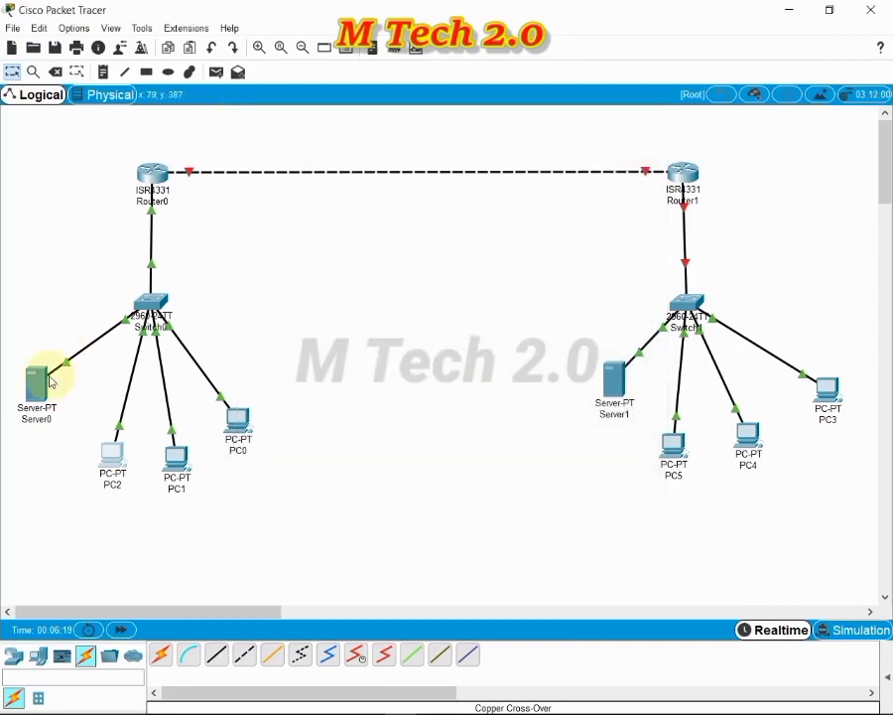
Set Server0's IPv4 gateway to 192.168.16.1 and DNS server to 8.8.8.8, with its IPv6 gateway on Auto Config.
click(37, 379)
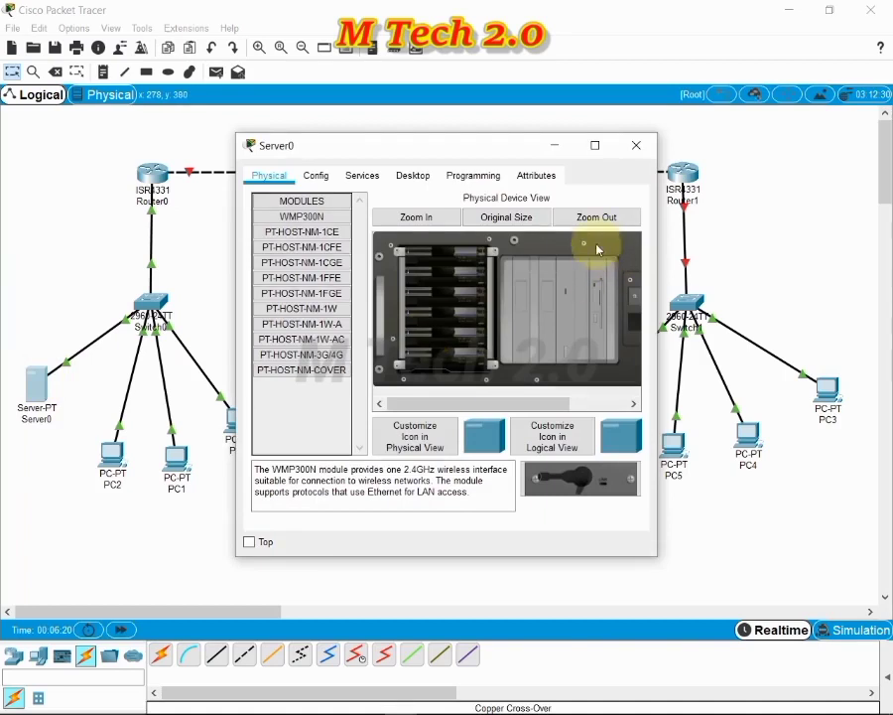
click(318, 177)
click(460, 322)
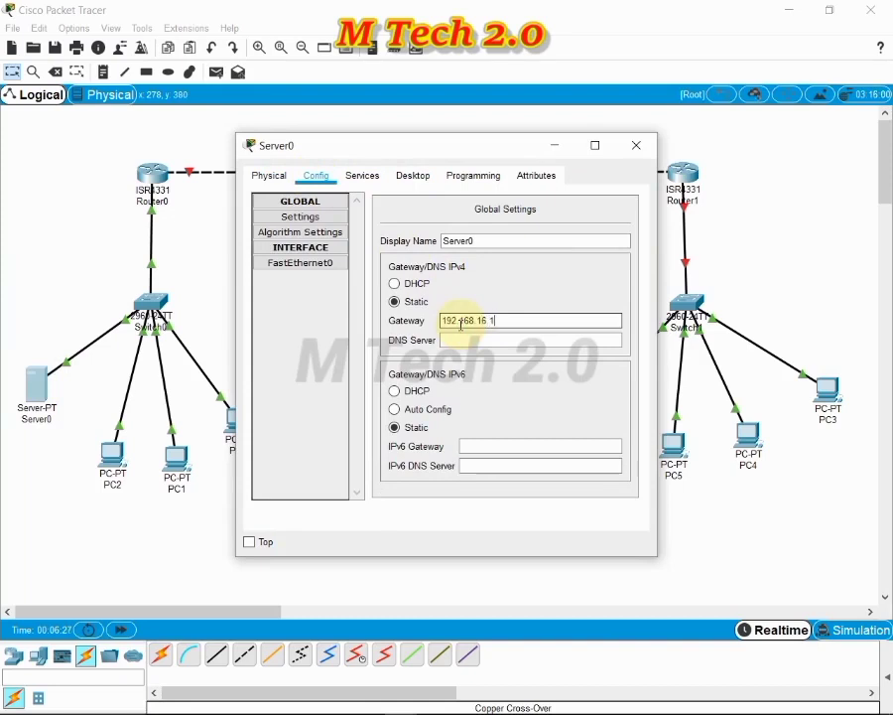
click(485, 342)
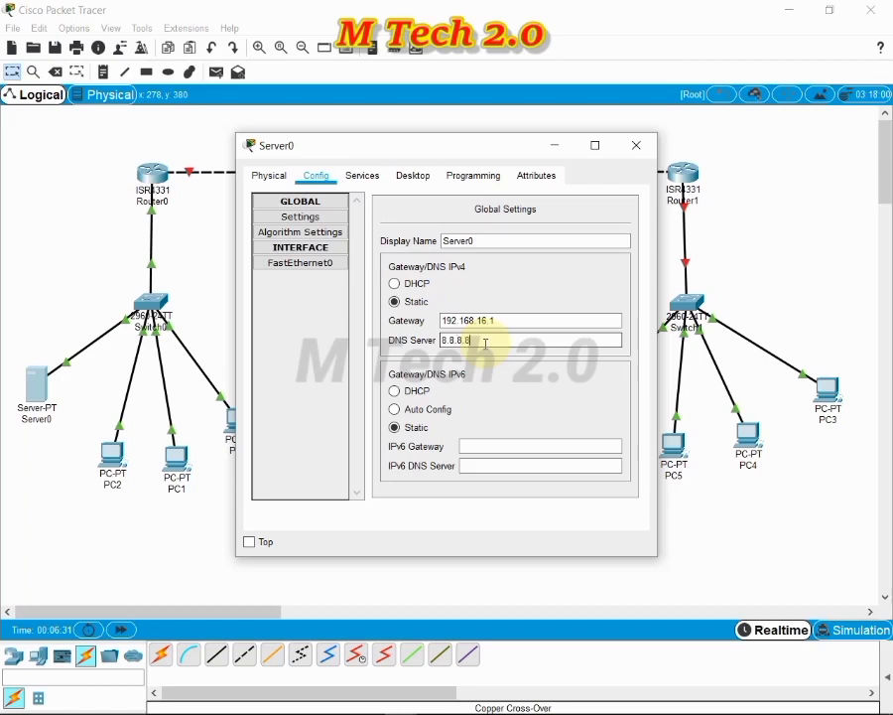
text(8.8.8.8)
click(433, 409)
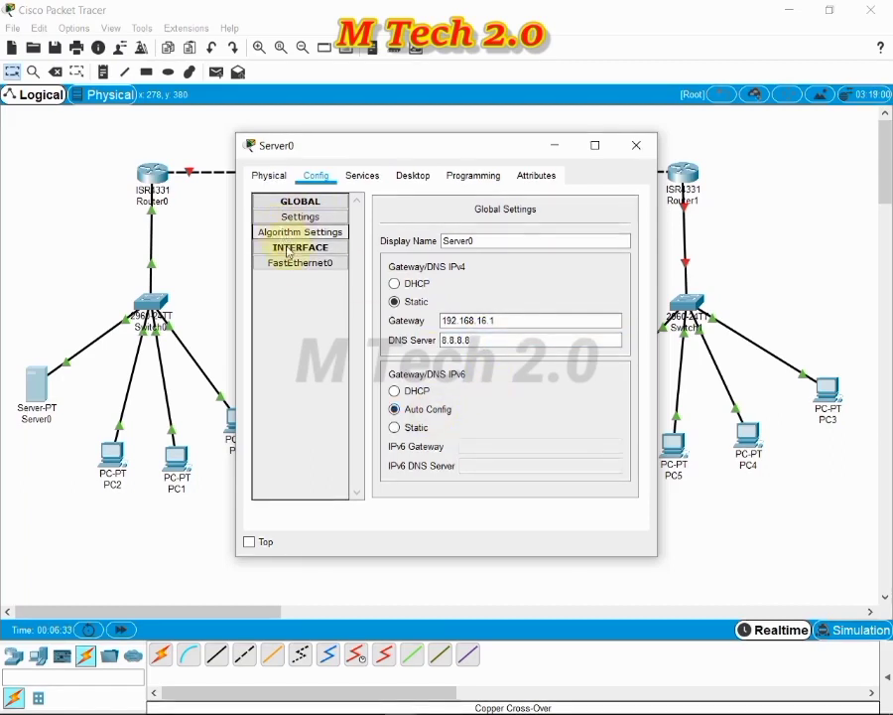
Give Server0's FastEthernet0 the static IP address 192.168.16.5 with subnet mask 255.255.255.0.
click(309, 264)
click(539, 315)
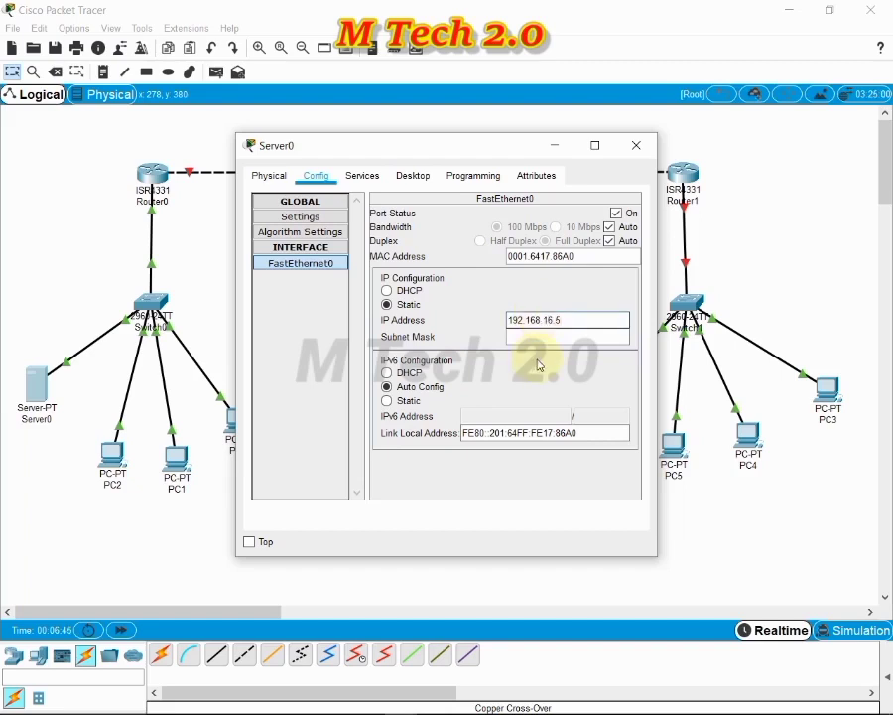
click(536, 336)
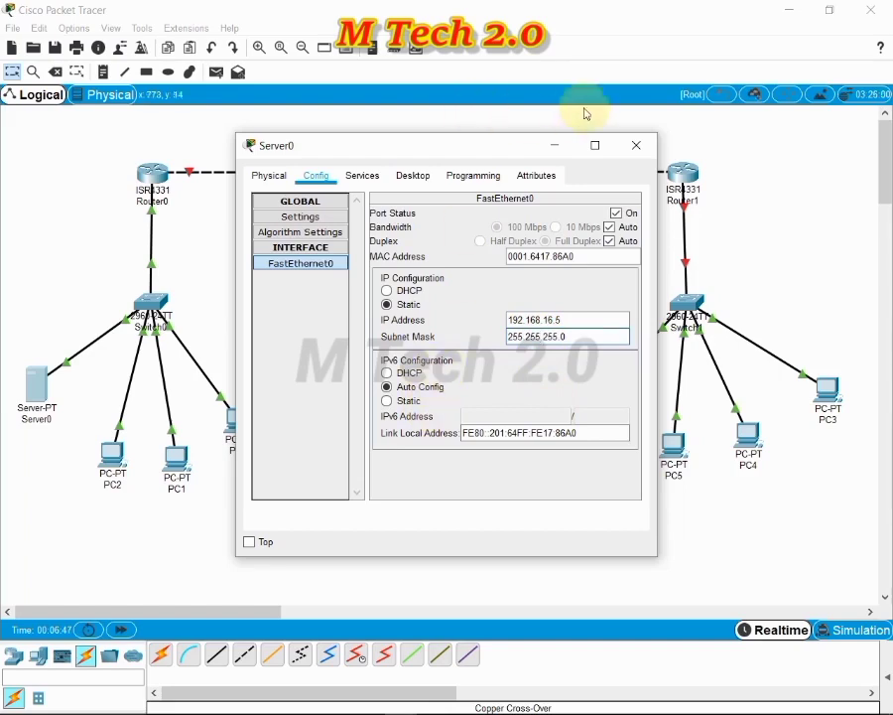
click(636, 145)
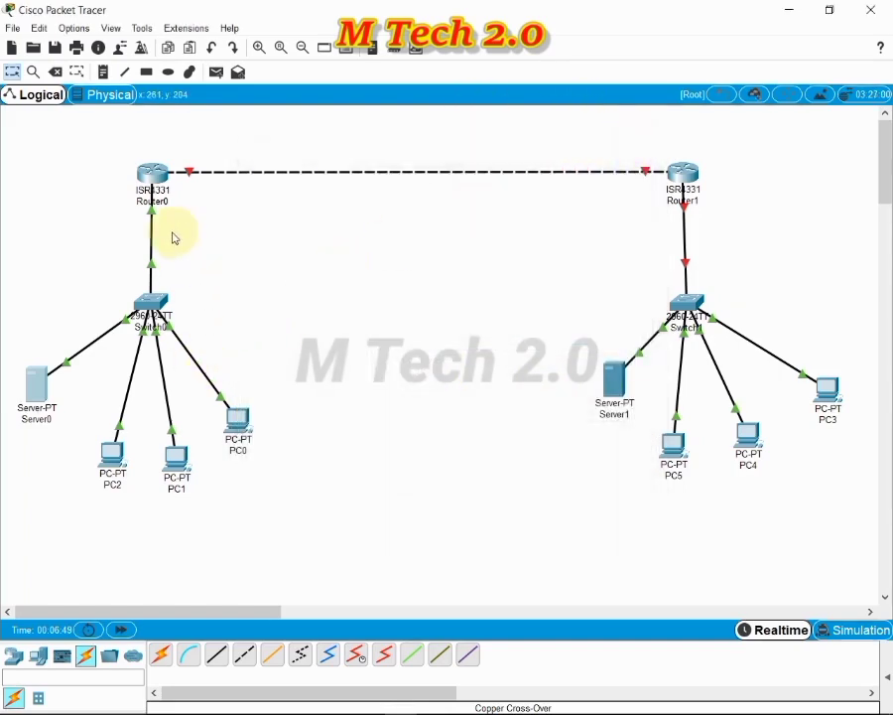
Review Router0's static routes and its GigabitEthernet0/0/0 IP configuration.
click(153, 174)
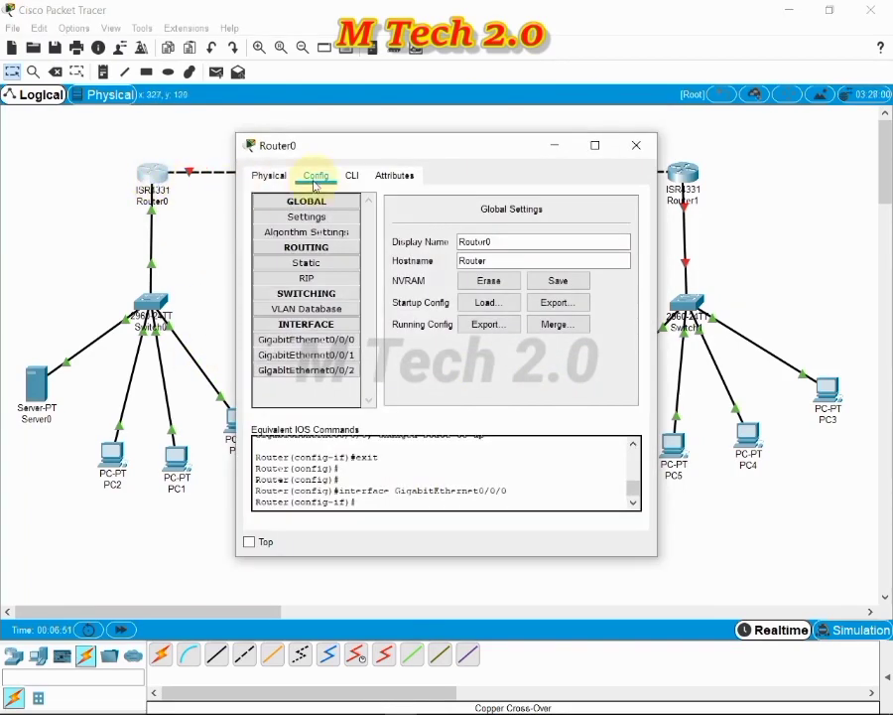
click(310, 262)
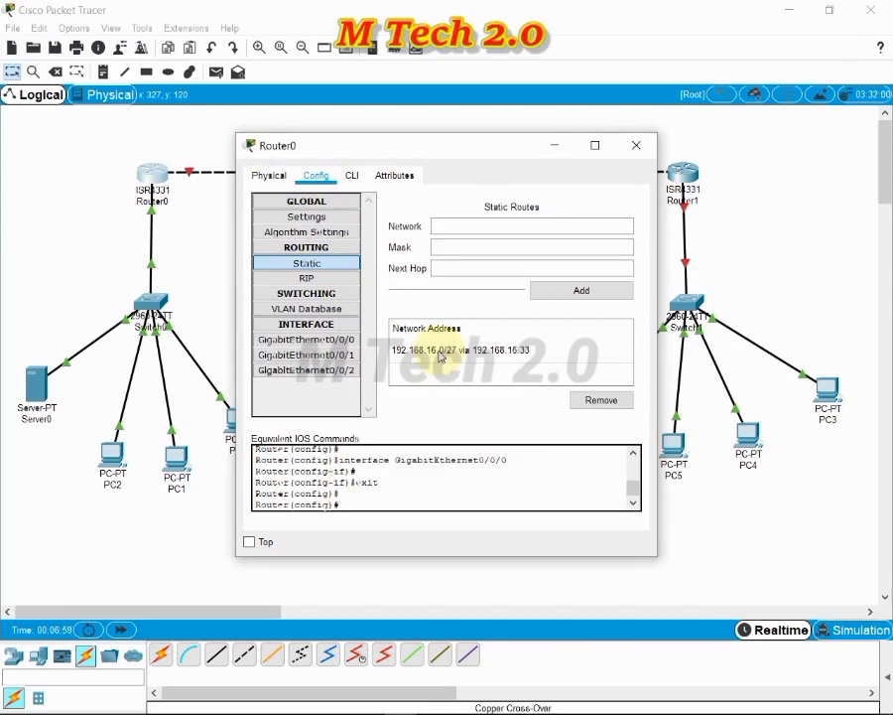
click(263, 339)
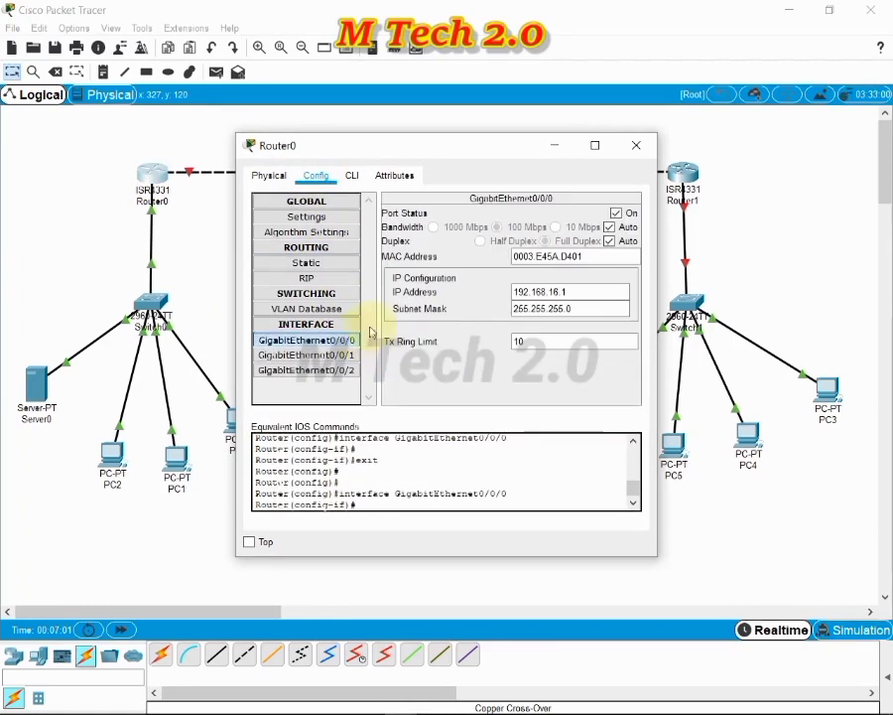
click(650, 145)
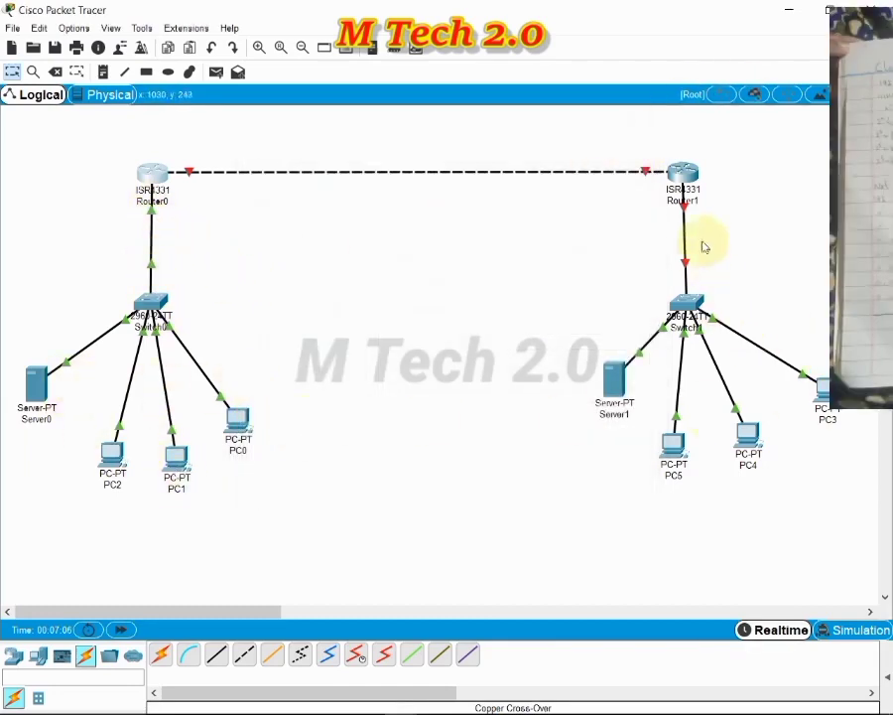
Add a static route on Router1 to network 192.168.16.32 with mask 255.255.255.224 and next hop 192.168.16.34.
click(685, 175)
click(328, 176)
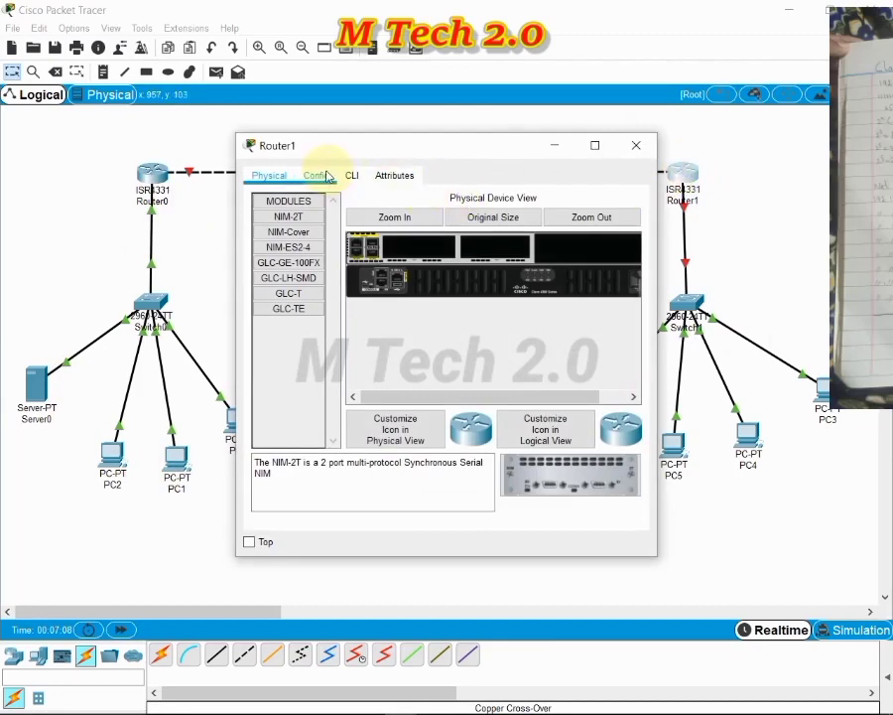
click(305, 264)
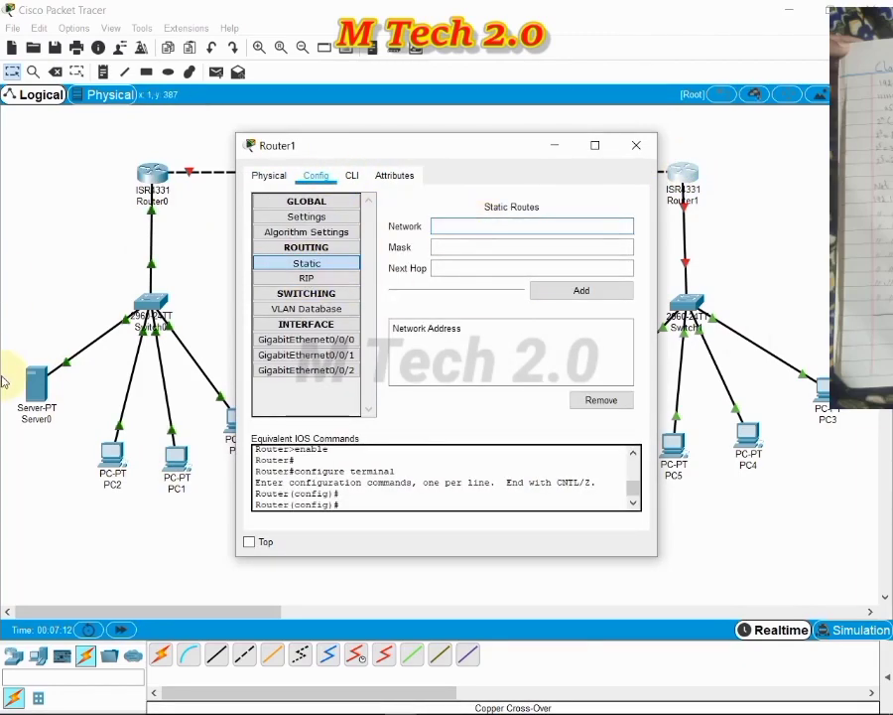
text(192.168)
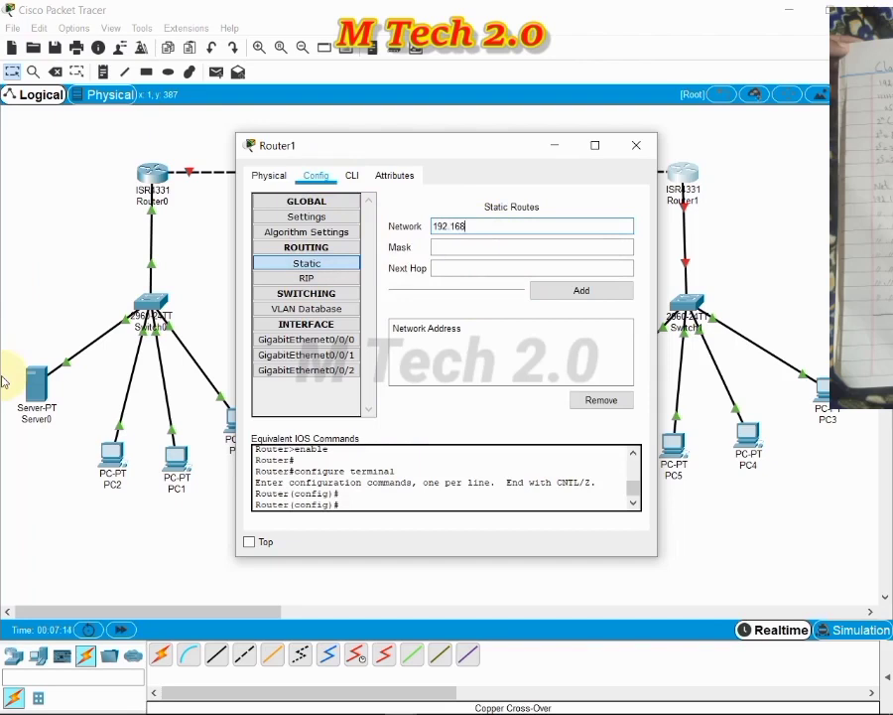
text(.16.32)
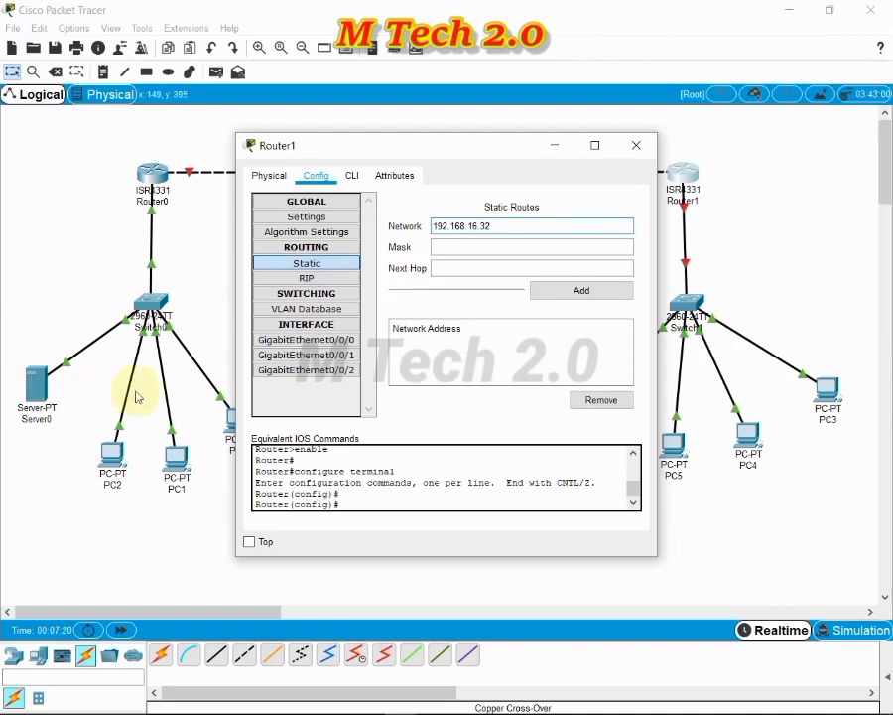
click(478, 247)
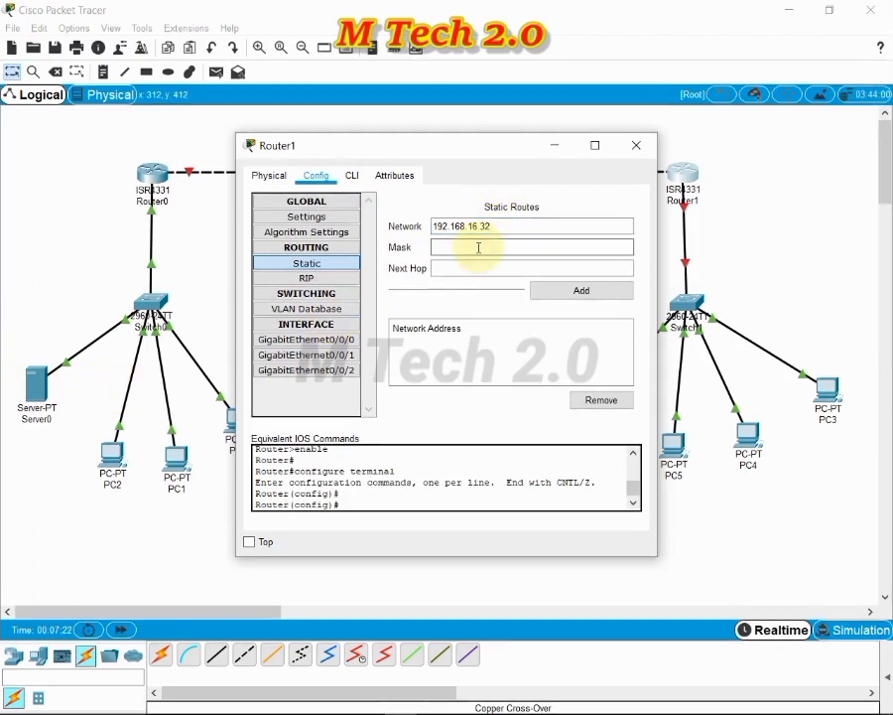
text(225)
text(.255.255)
text(.224)
click(485, 268)
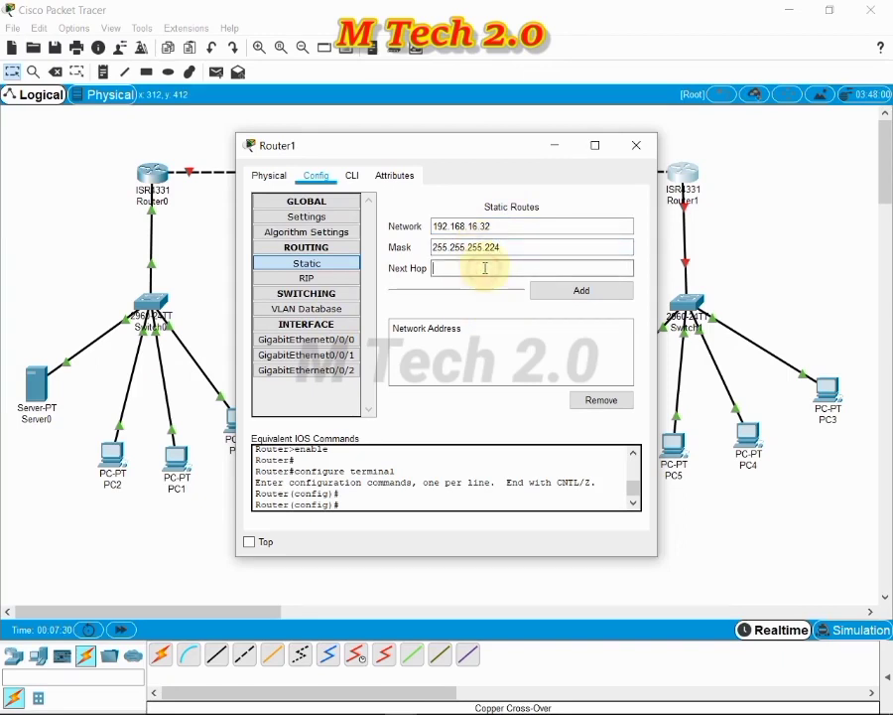
text(19)
text(2.168.16.1)
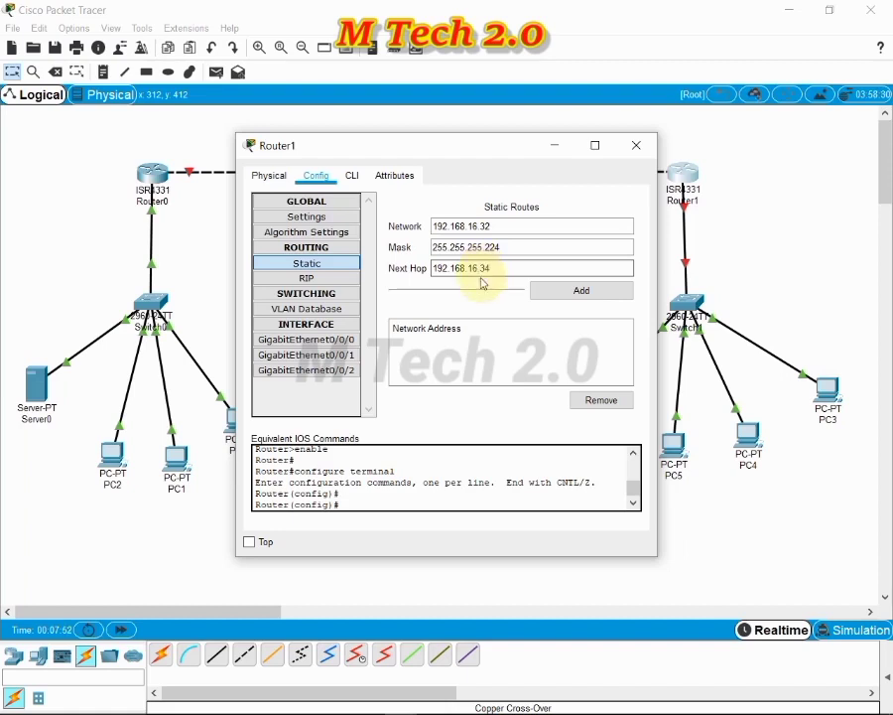
click(552, 288)
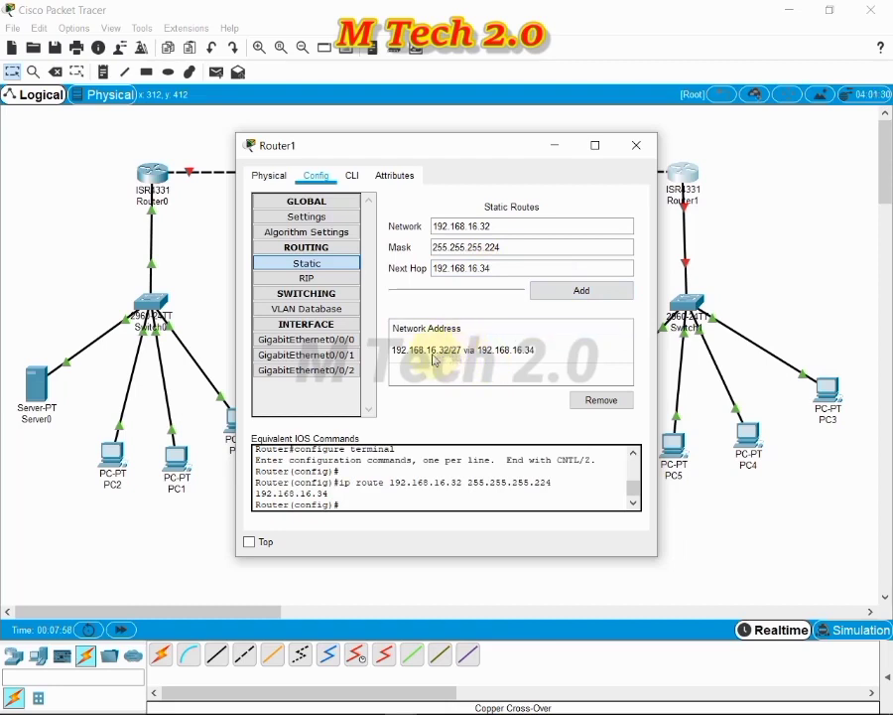
Add the network 192.168.16.32 to Router1's RIP routing.
click(308, 279)
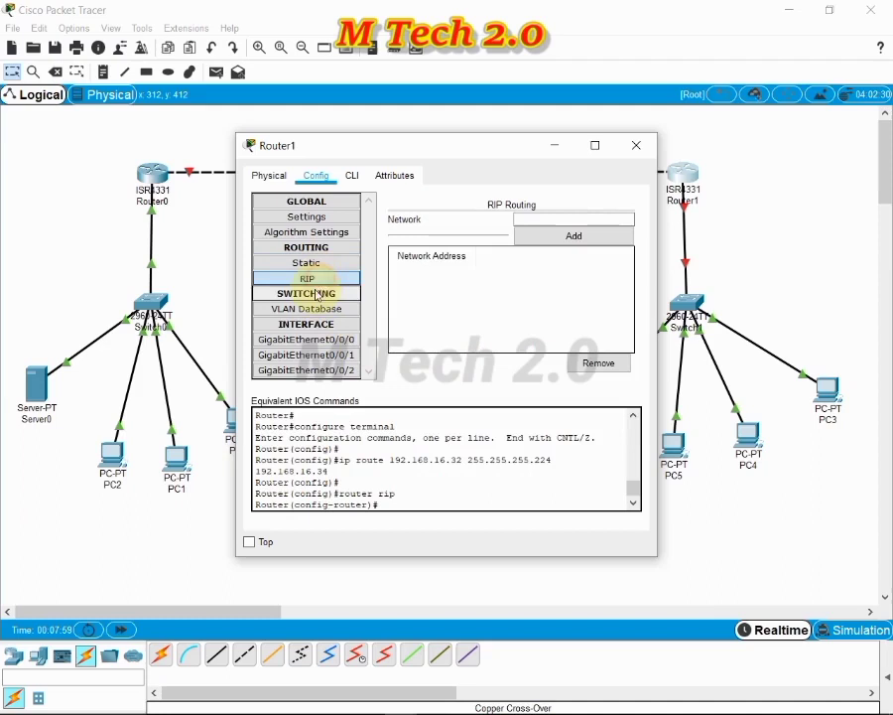
click(572, 220)
text(192)
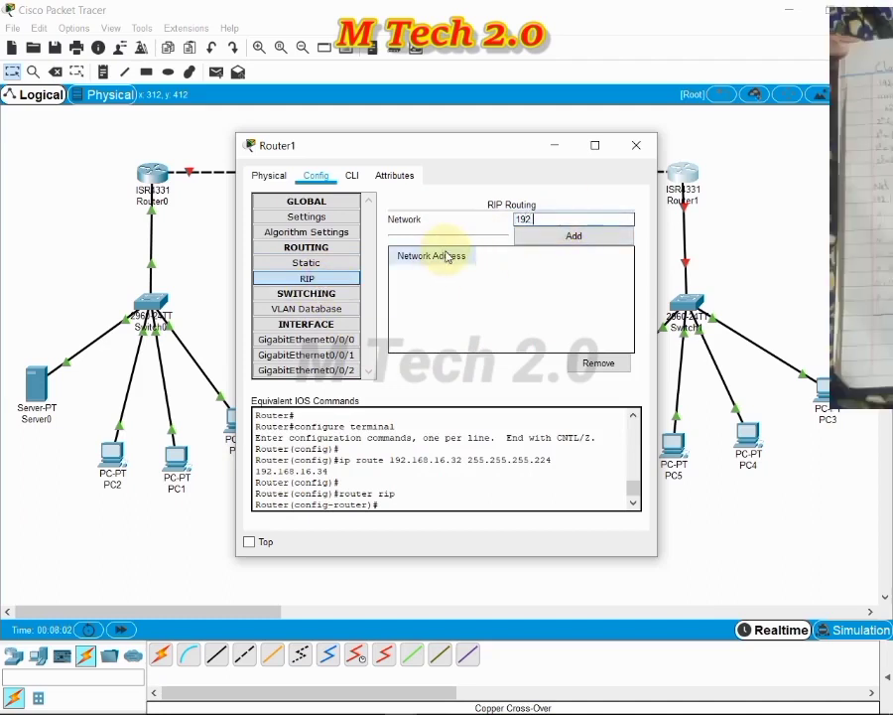
text(.168.16.32)
click(552, 235)
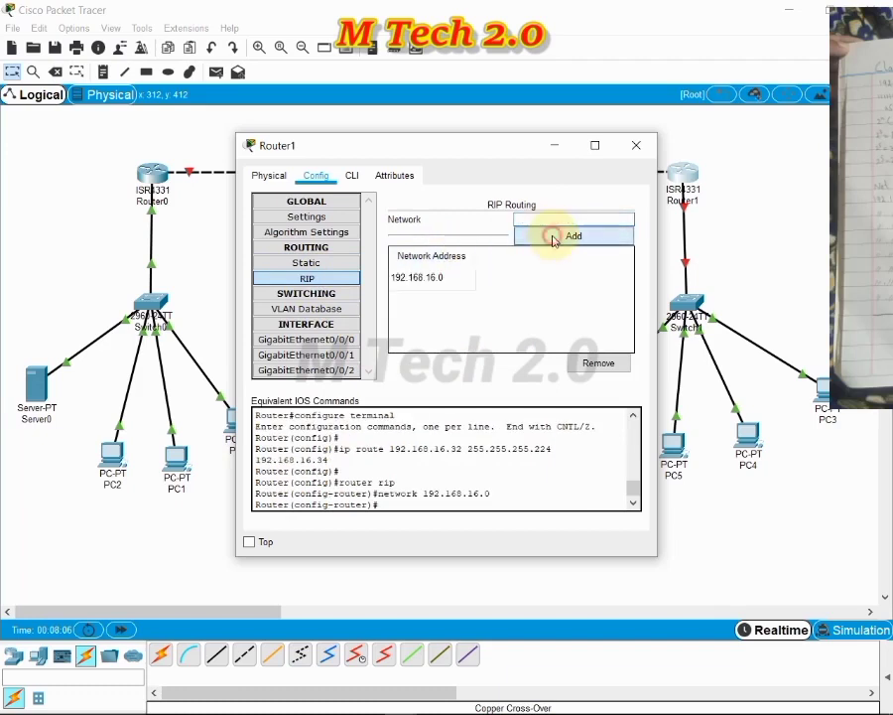
Give Router1's GigabitEthernet0/0/0 the IP address 192.168.16.35 with subnet mask 255.255.255.0 and switch the port on.
click(298, 338)
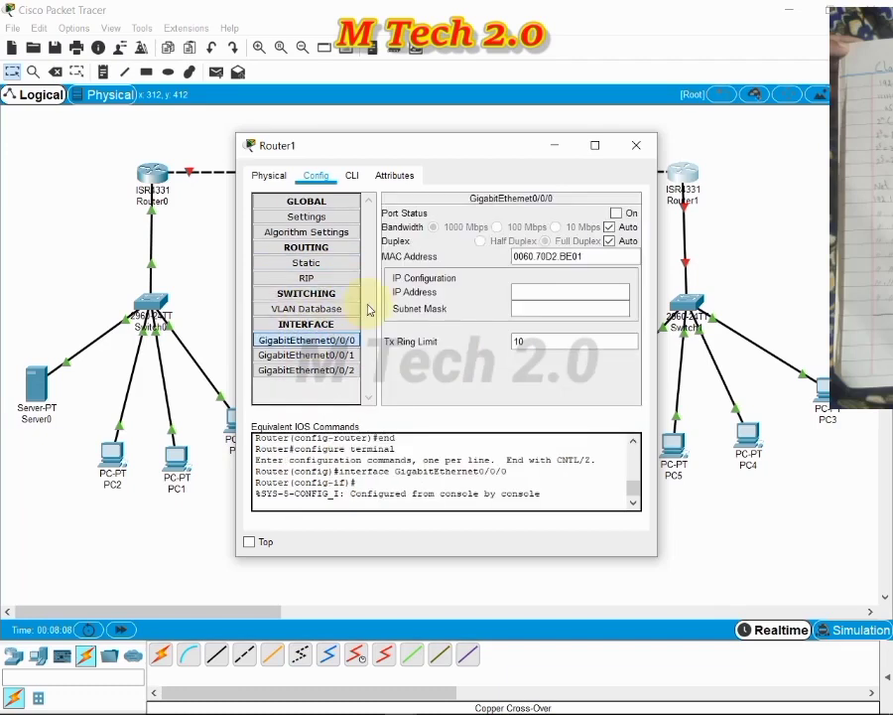
click(538, 292)
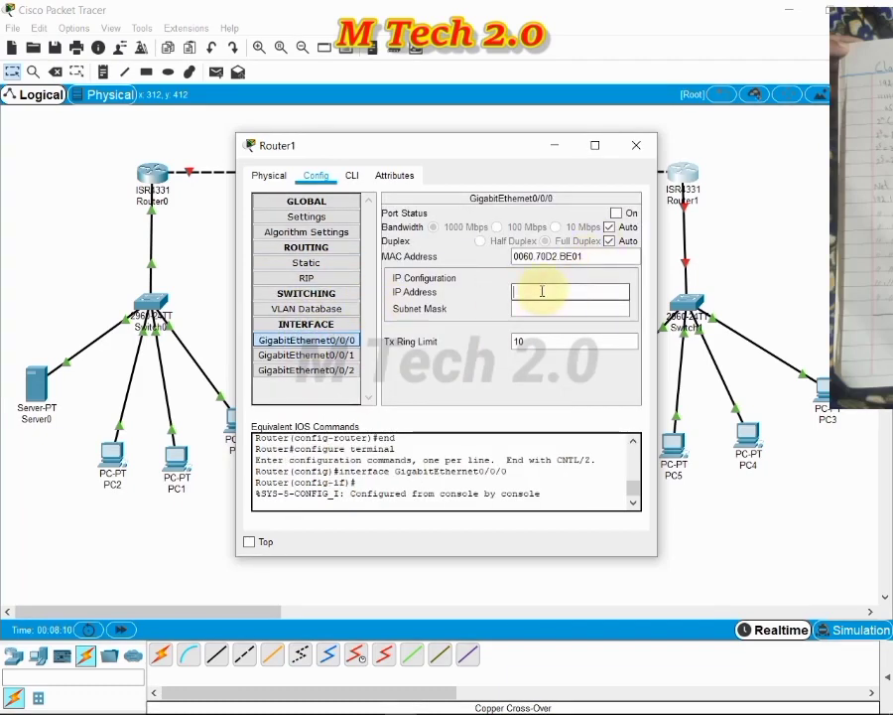
text(192.168.16)
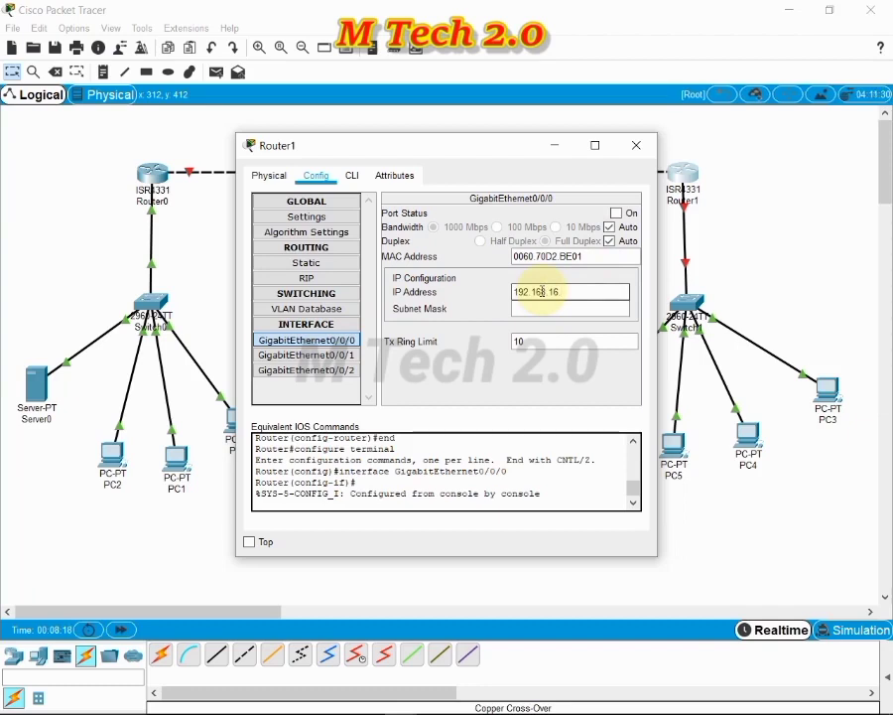
text(.35)
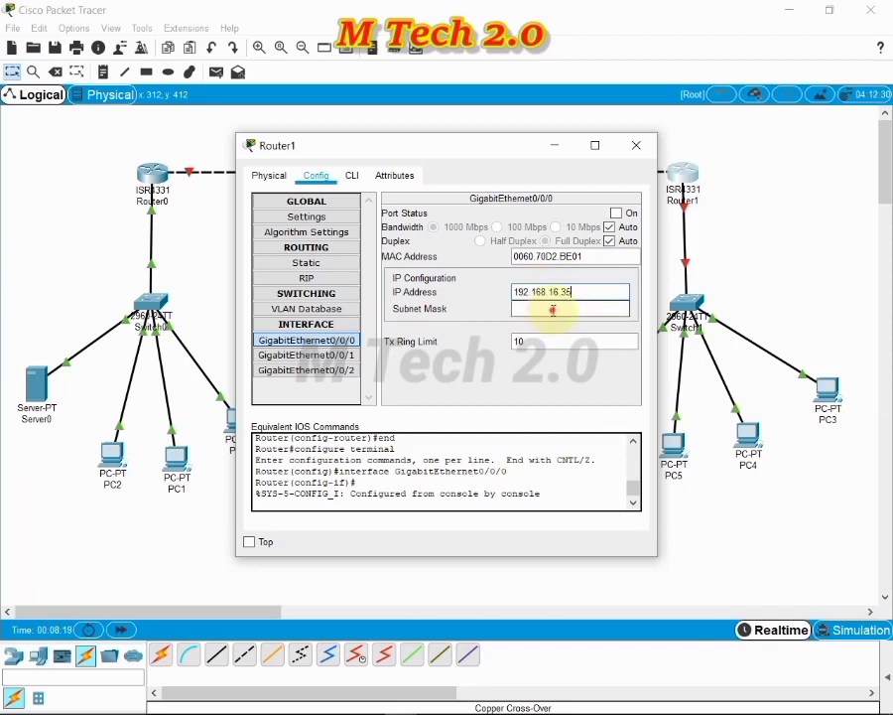
click(552, 309)
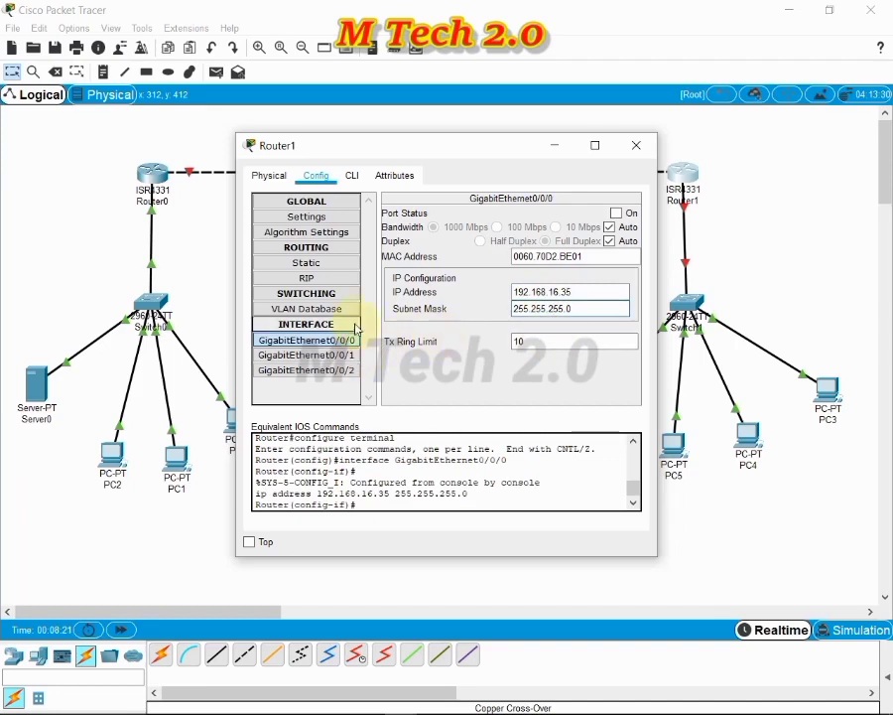
click(617, 212)
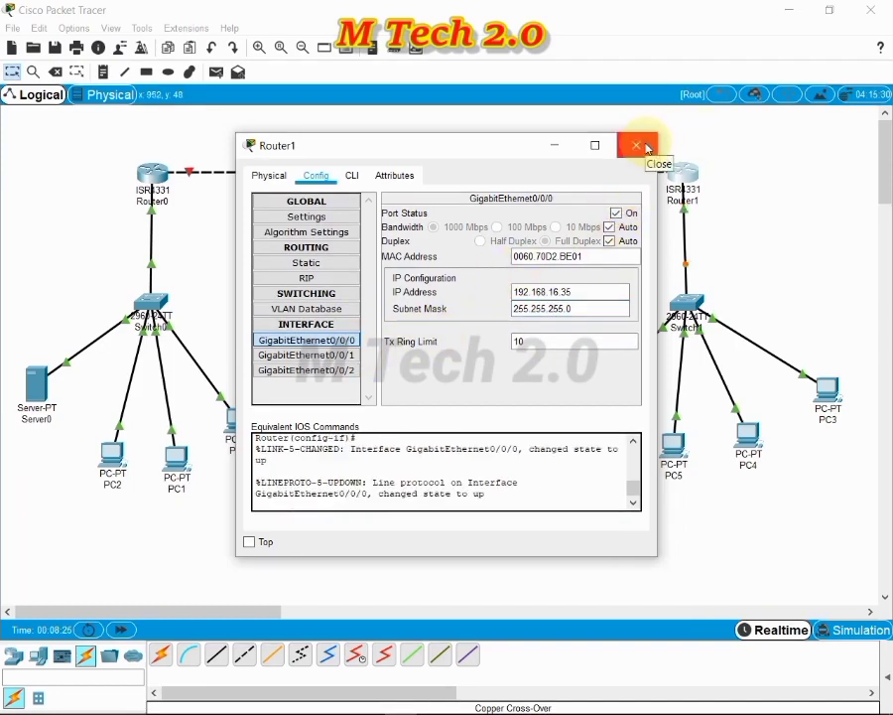
click(643, 147)
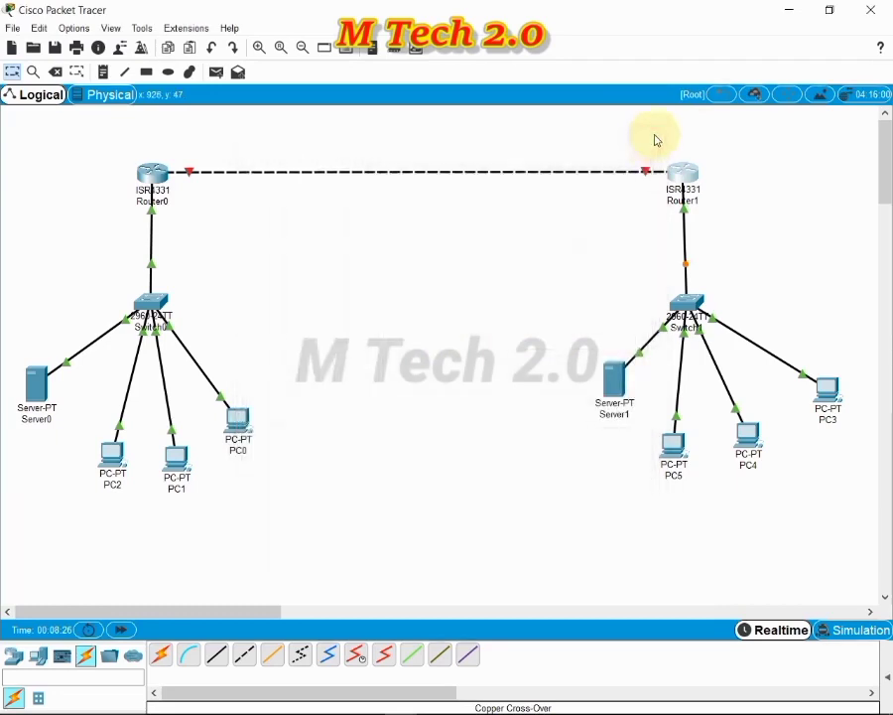
Set PC3's IPv4 gateway to 192.168.16.32 and DNS server to 8.8.8.8, with its IPv6 gateway on Auto Config.
click(827, 388)
click(318, 176)
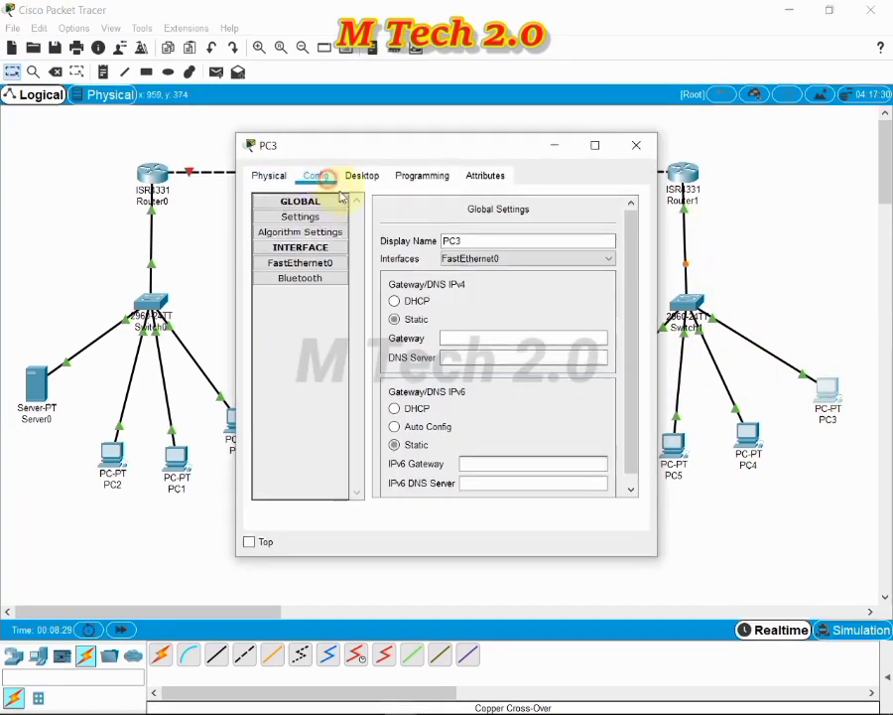
click(485, 338)
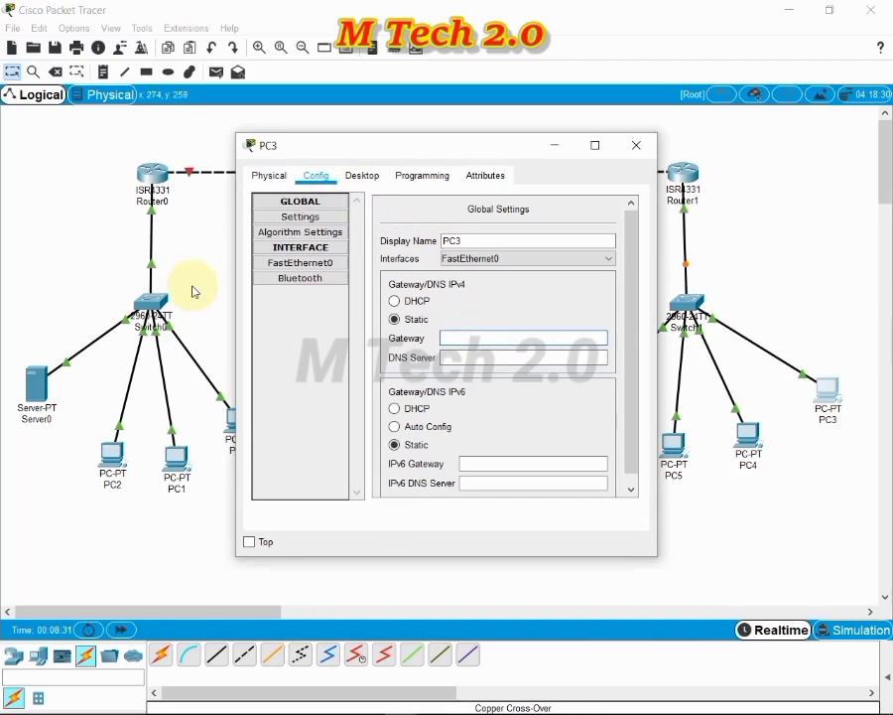
text(192.168.16.32)
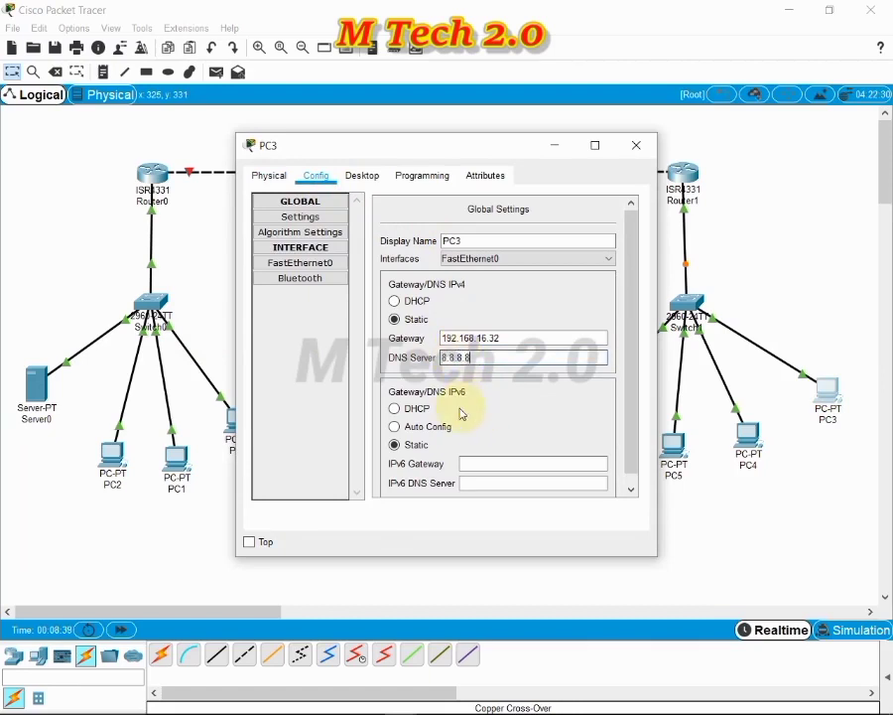
click(417, 429)
Give PC3's FastEthernet0 the static IP address 192.168.16.36 with subnet mask 255.255.255.0.
click(300, 262)
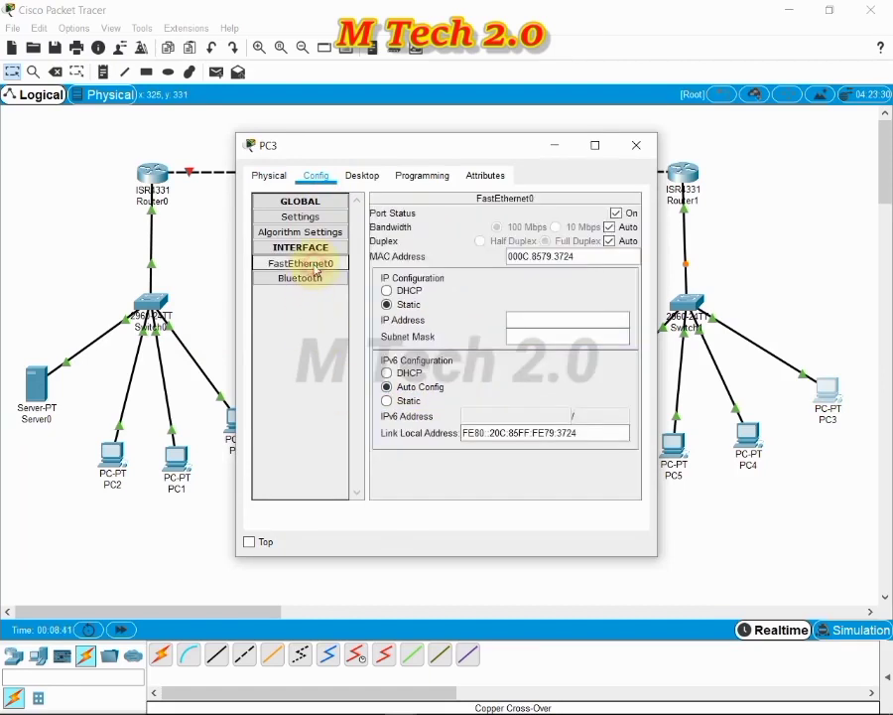
click(581, 318)
text(1)
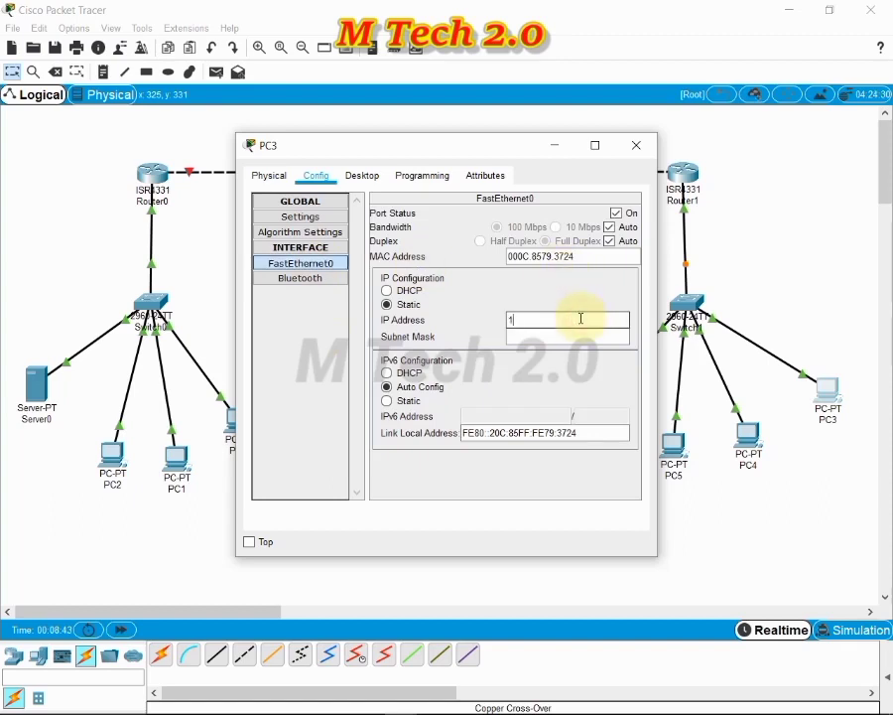
text(92.168)
text(.1636.36)
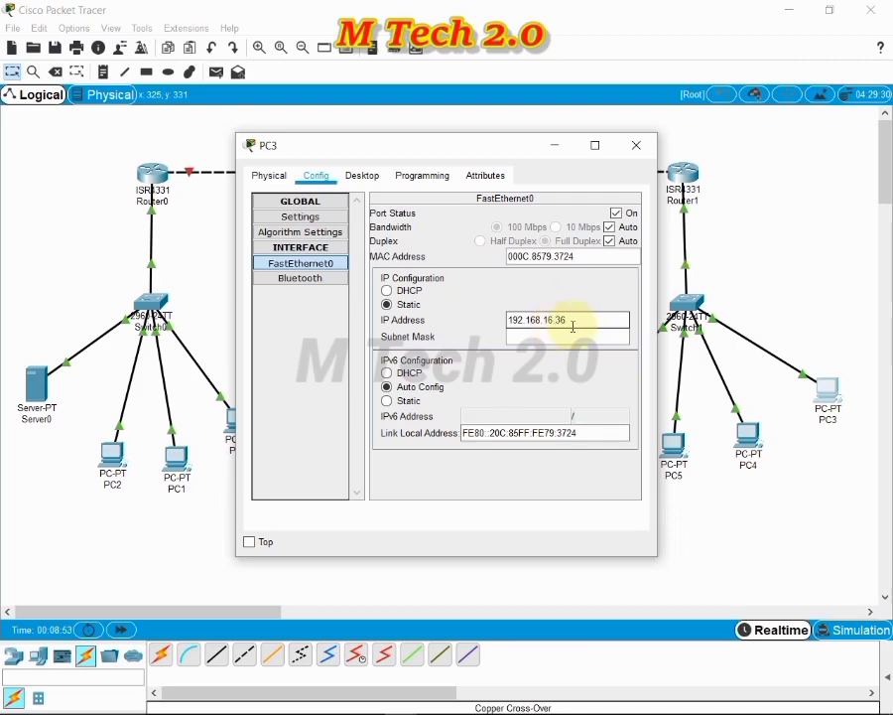
click(567, 335)
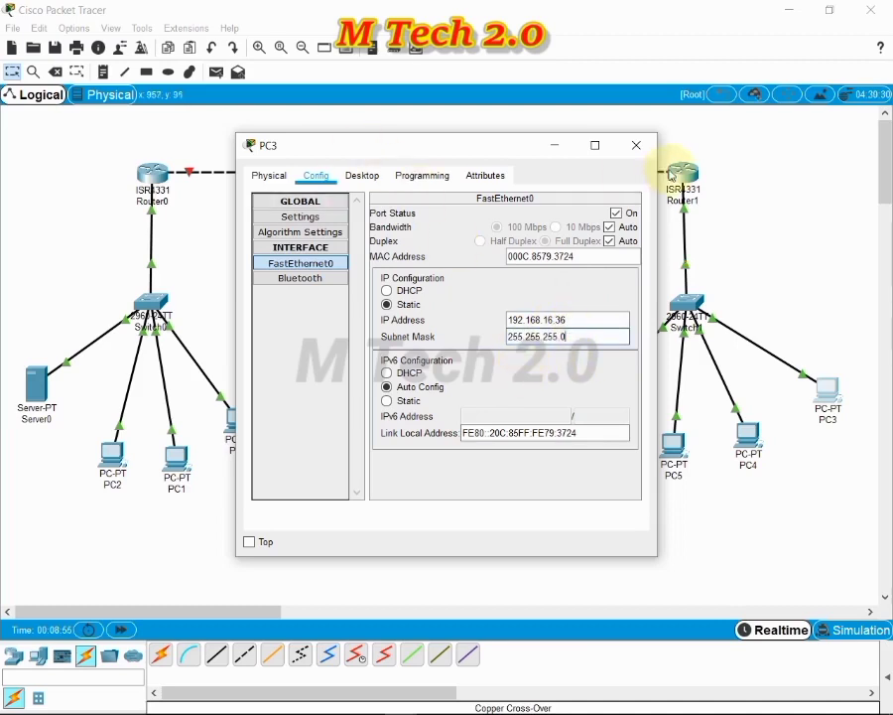
click(637, 146)
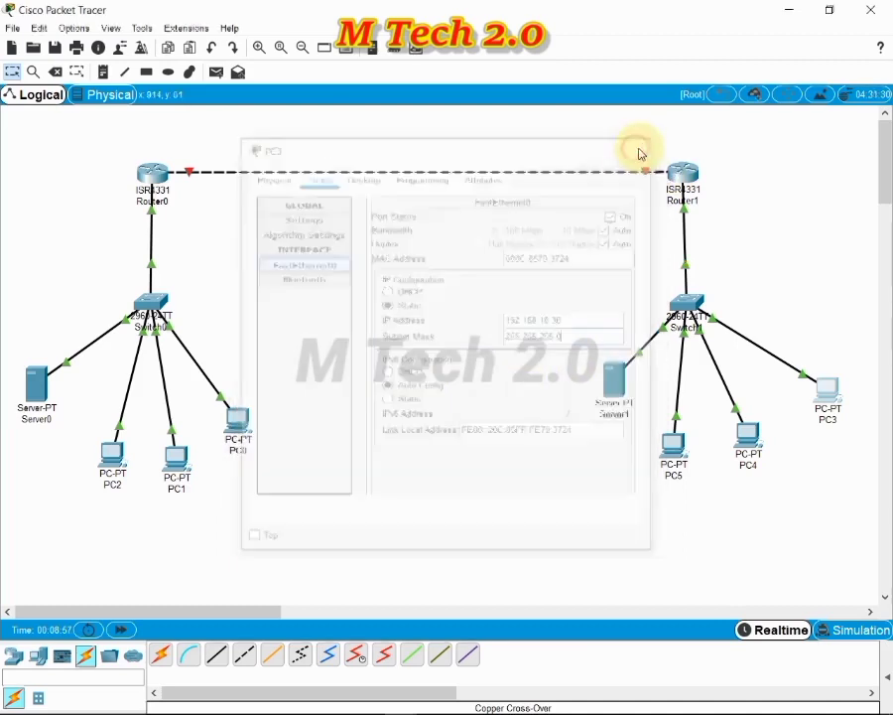
Set PC4's IPv4 gateway to 192.168.16.32 and DNS server to 8.8.8.8, with its IPv6 gateway on Auto Config.
click(745, 437)
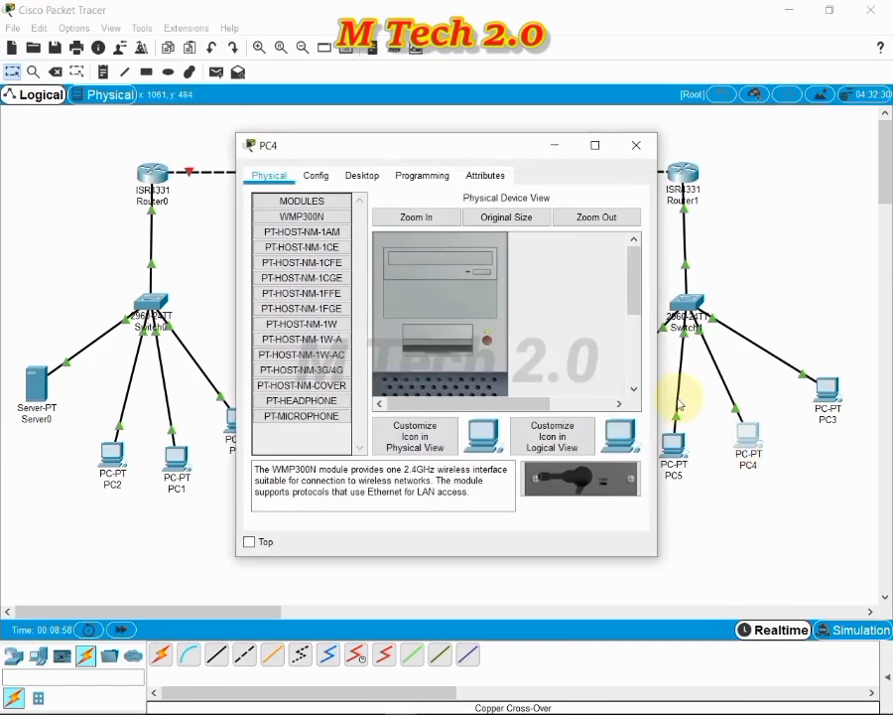
click(318, 174)
click(481, 341)
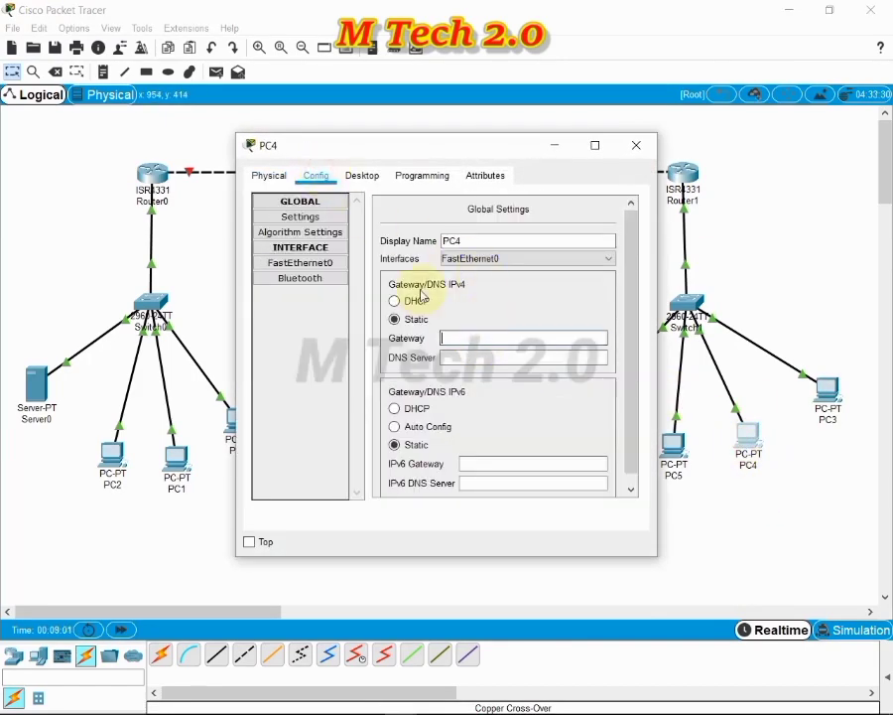
text(192.168.16.32)
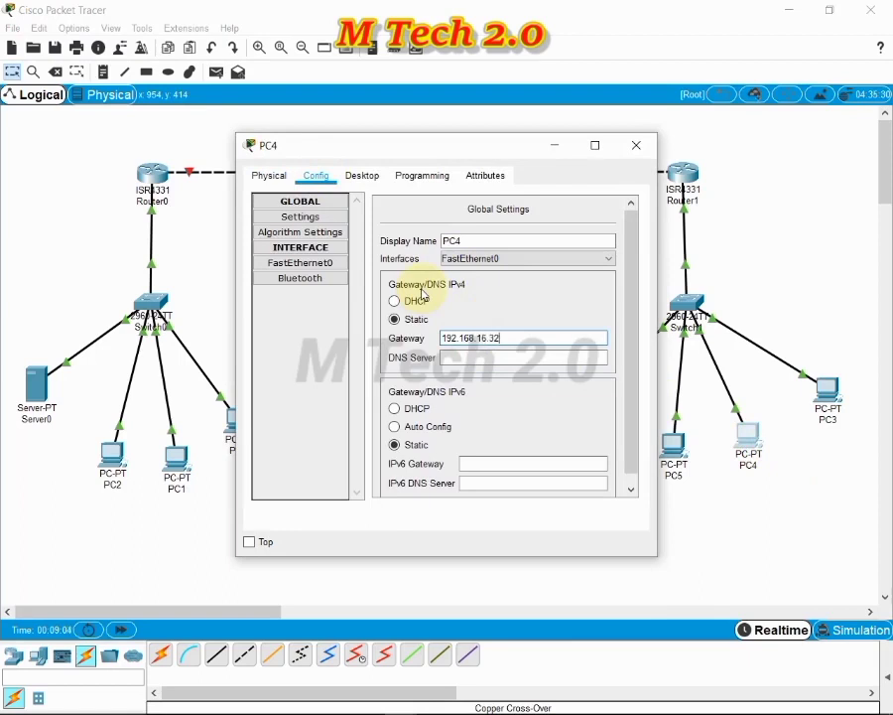
click(460, 355)
text(8.8)
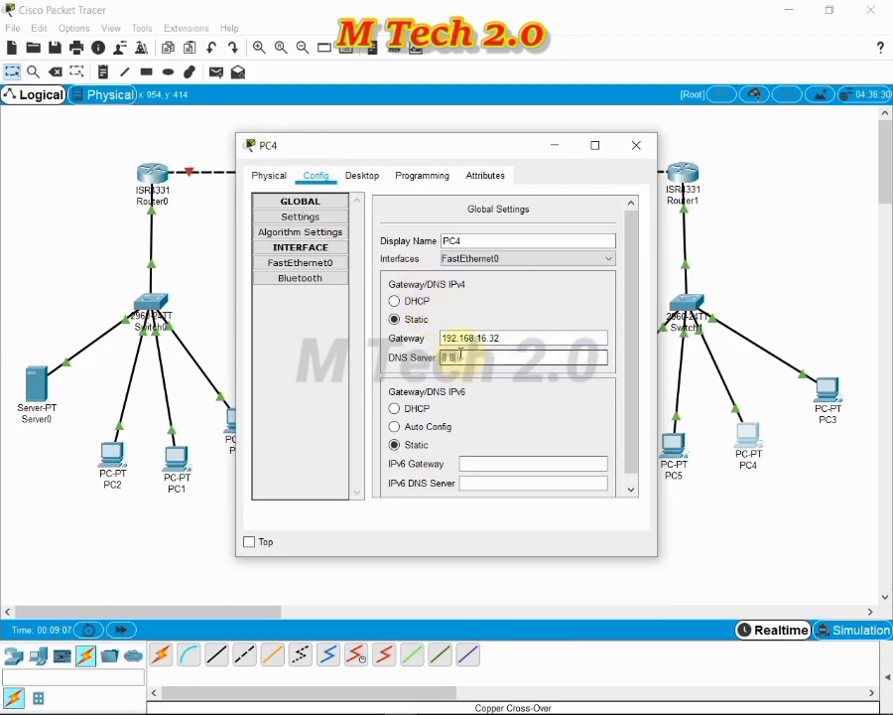
text(.8.8)
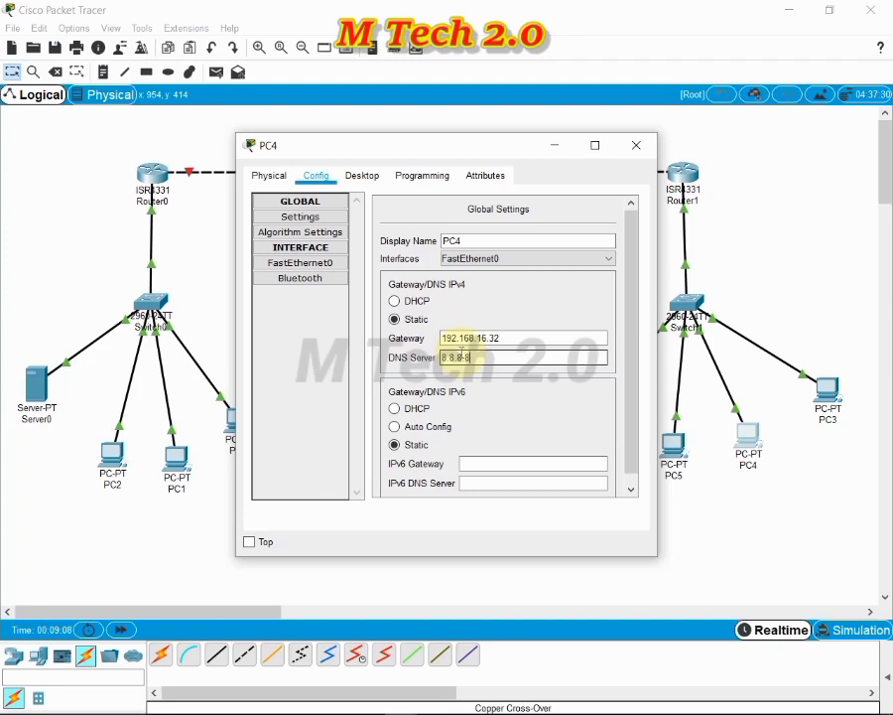
click(394, 426)
Give PC4's FastEthernet0 the static IP address 192.168.16.37 with subnet mask 255.255.255.0.
click(324, 262)
click(534, 320)
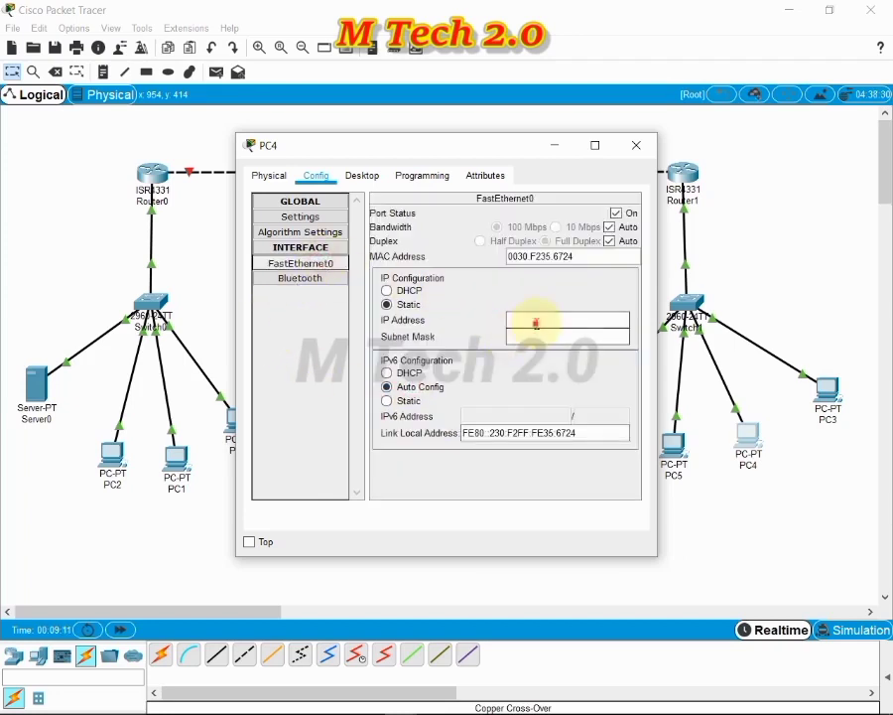
text(192)
right_click(534, 327)
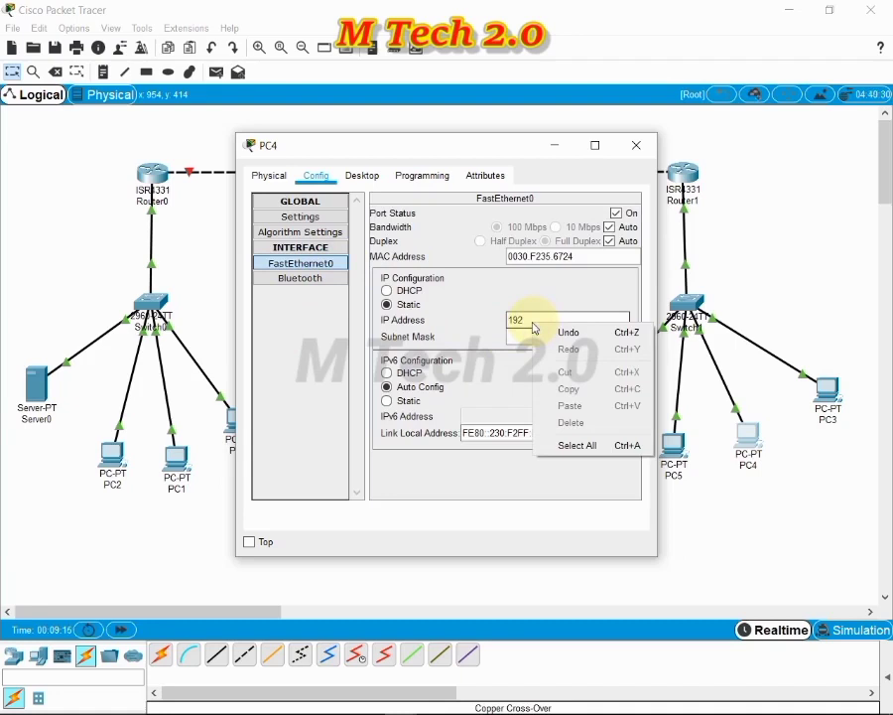
click(528, 321)
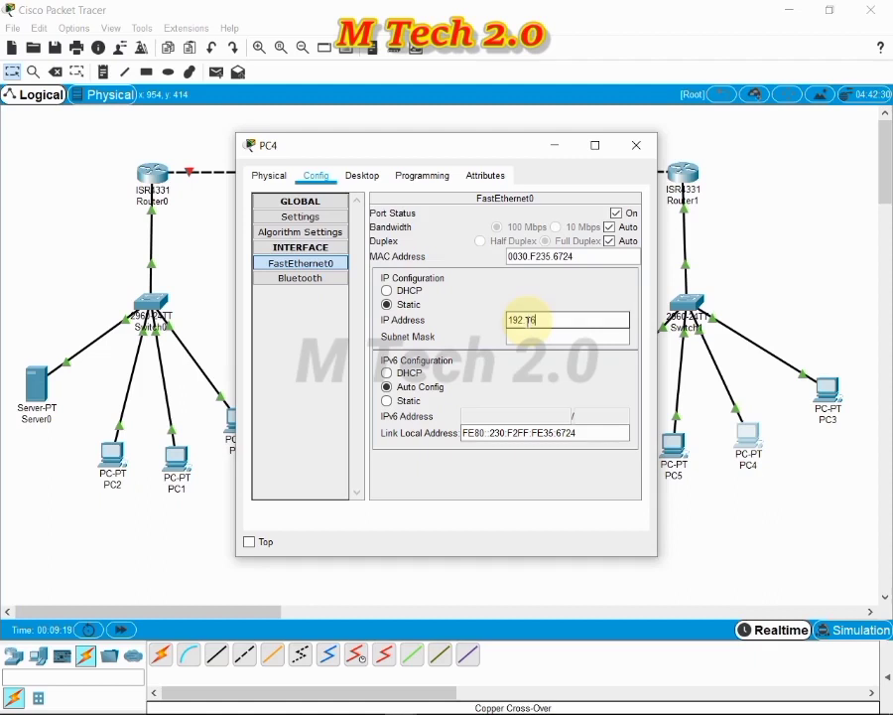
text(.168.1)
right_click(529, 326)
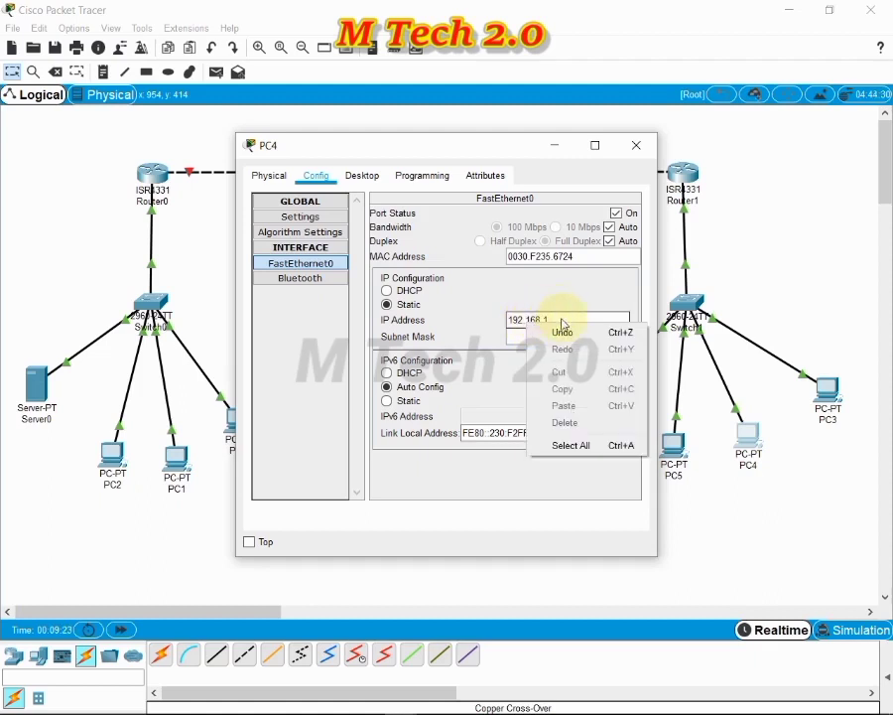
click(564, 320)
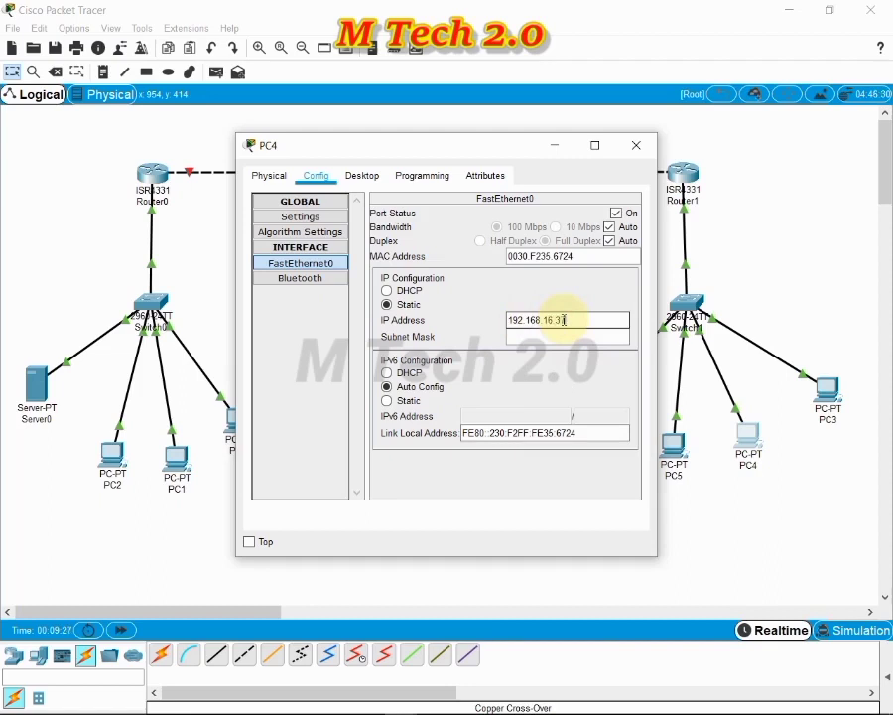
text(6.37)
key(Tab)
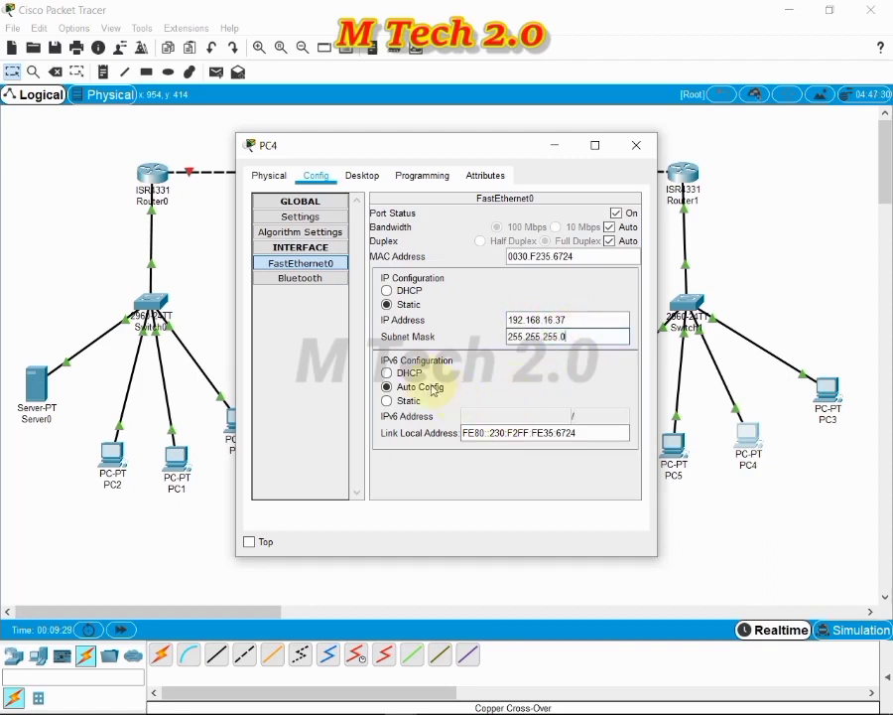
click(636, 145)
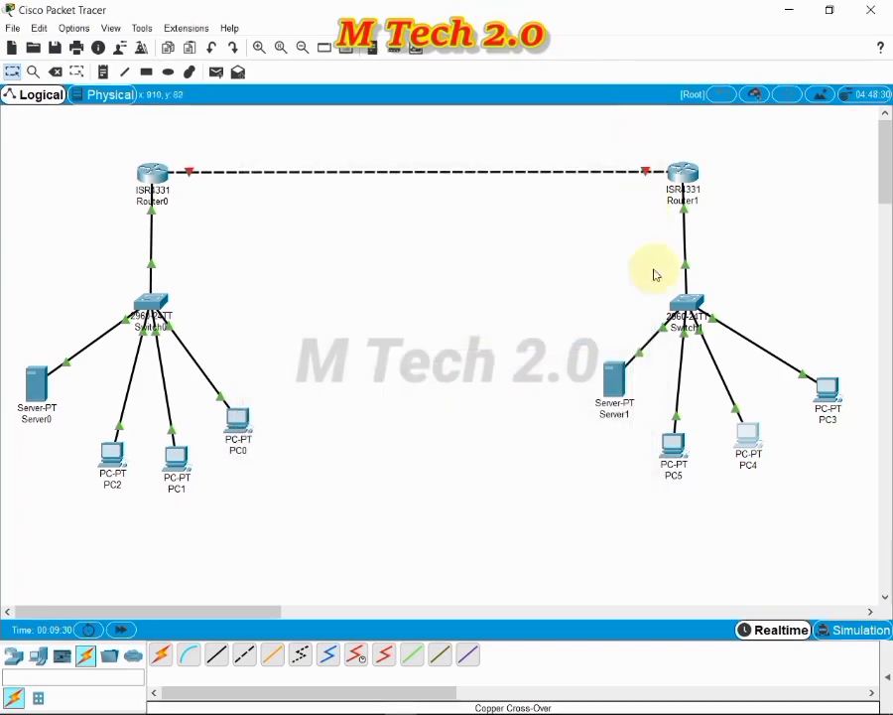
Set PC5's IPv4 gateway to 192.168.16.32 and DNS server to 8.8.8.8, with its IPv6 gateway on Auto Config.
click(675, 447)
click(322, 176)
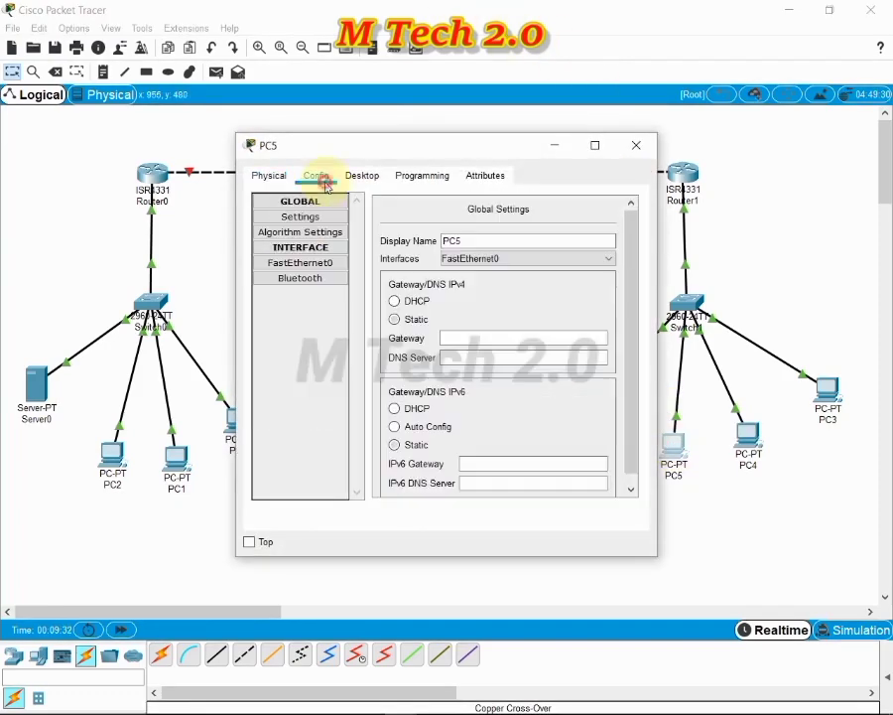
click(481, 336)
text(192)
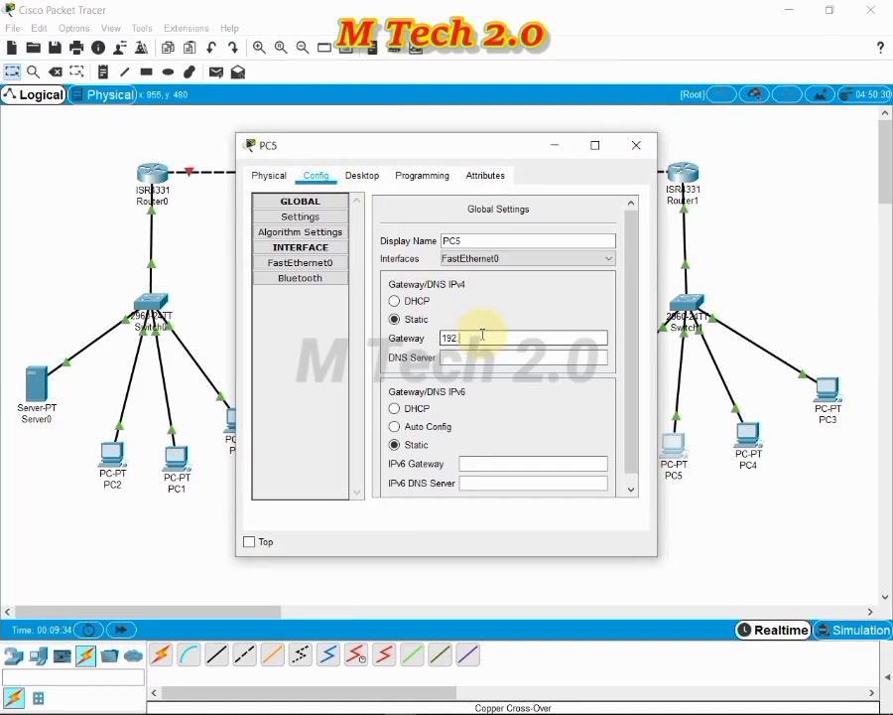
text(.168.16.32)
click(496, 354)
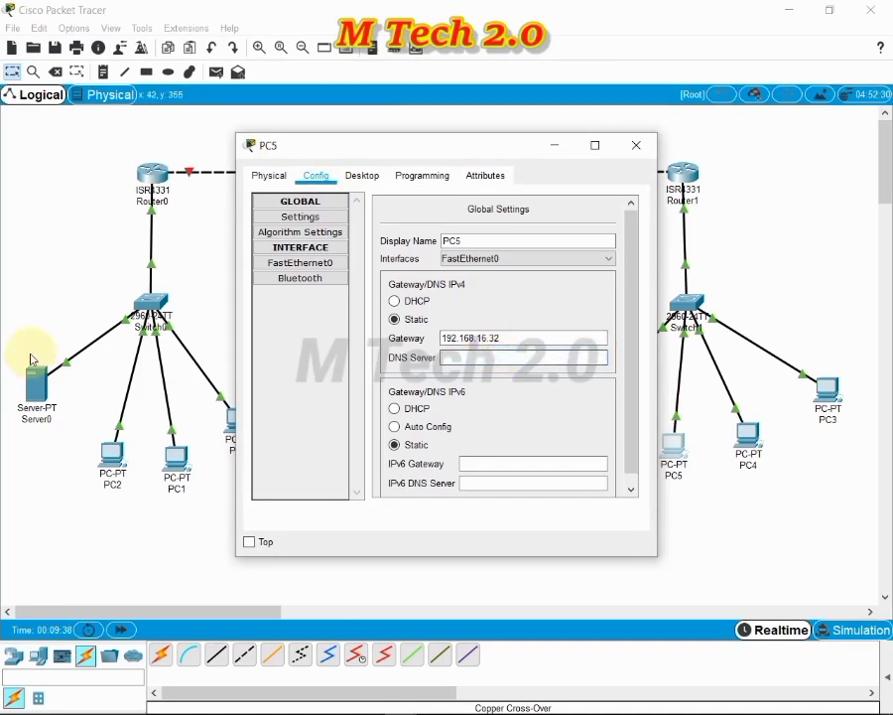
text(8.8.8.8)
click(394, 426)
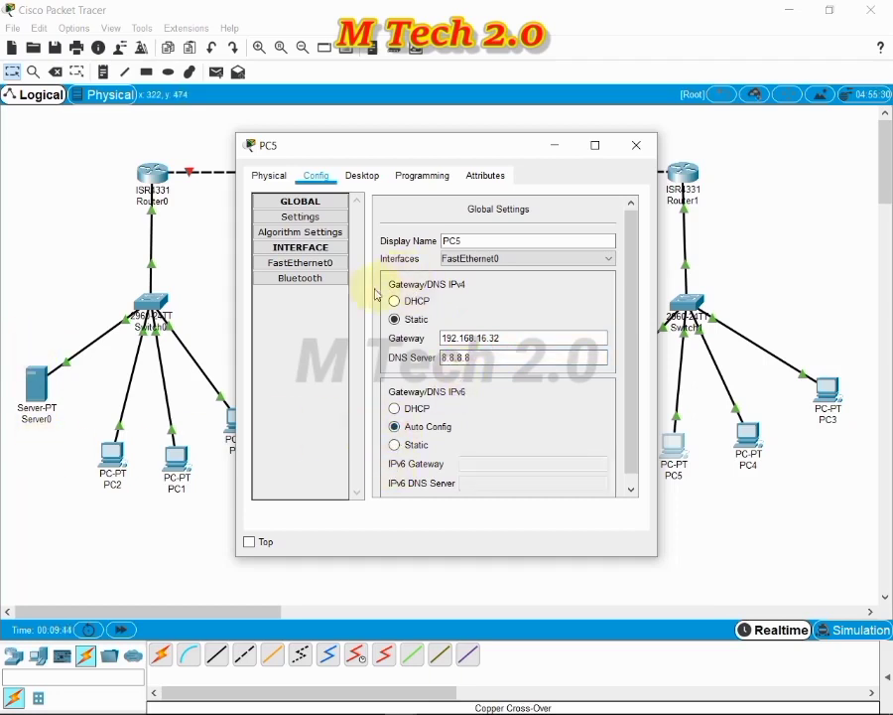
Give PC5's FastEthernet0 the static IP address 192.168.16.38 with subnet mask 255.255.255.0.
click(302, 262)
click(558, 320)
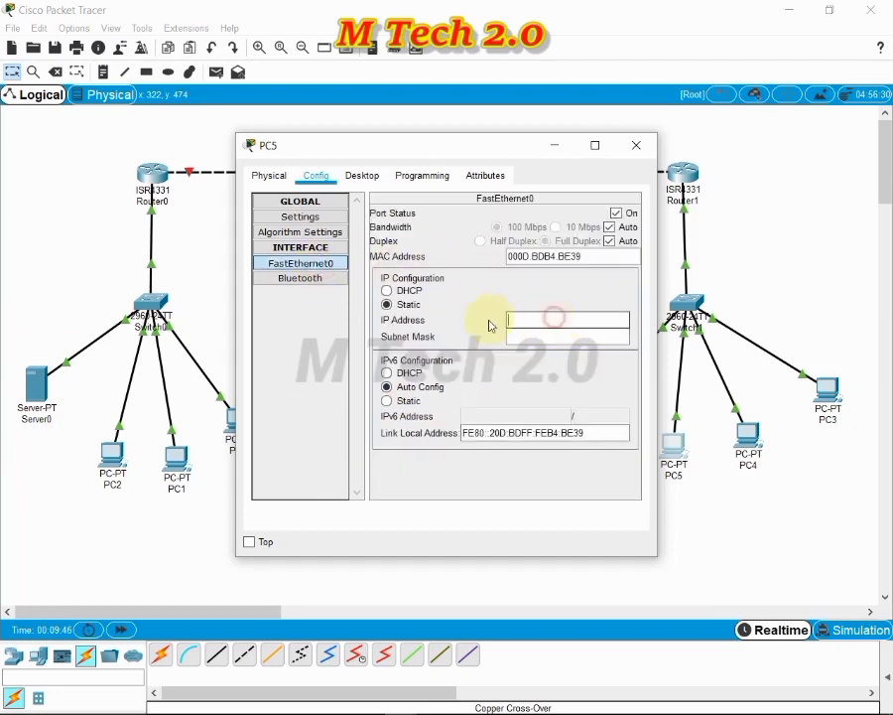
text(192.168)
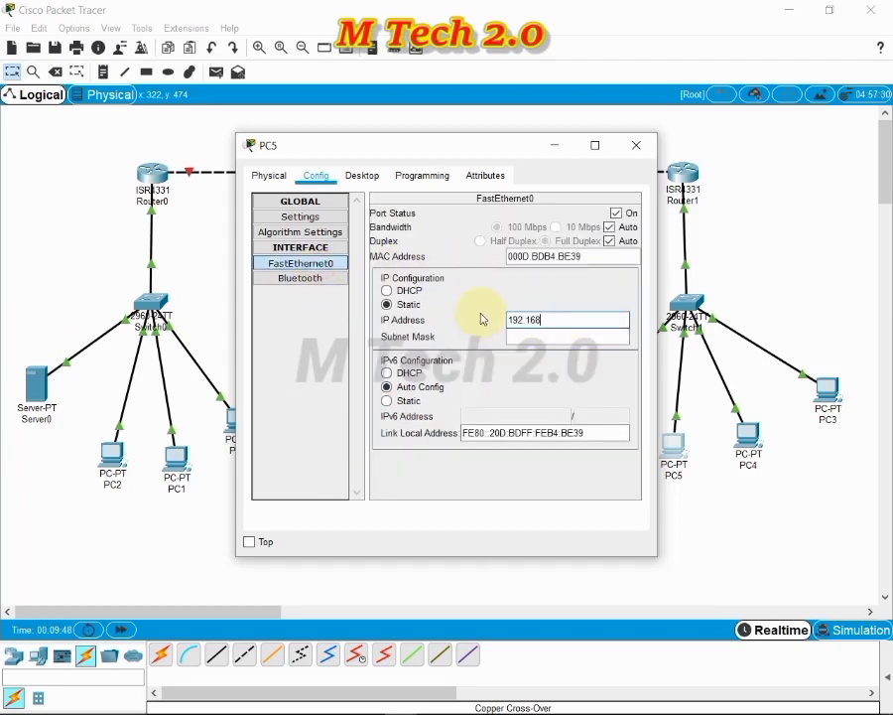
text(.16.38)
click(558, 337)
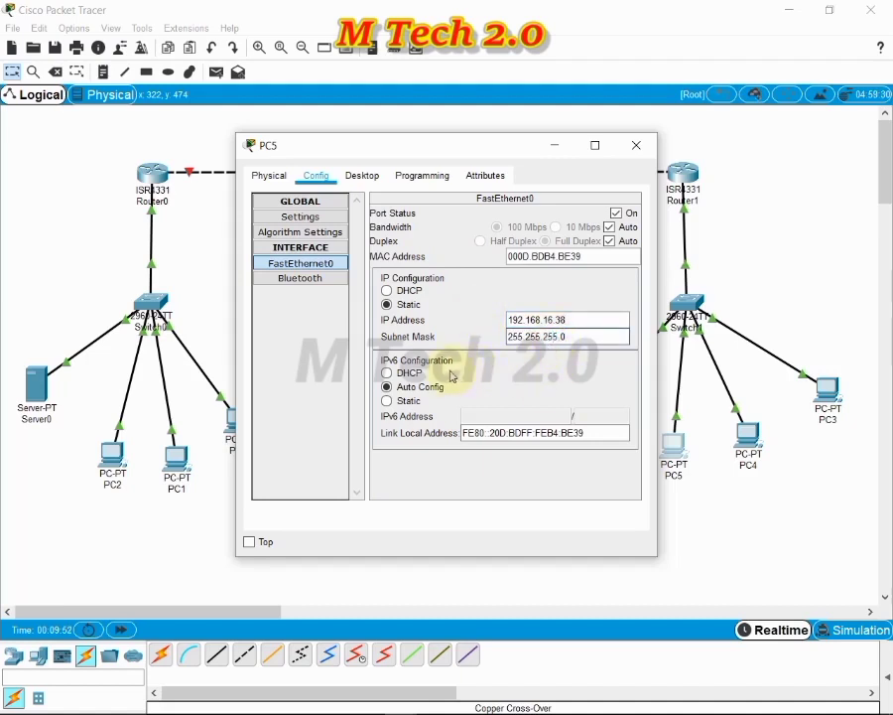
click(632, 157)
Set Server1's IPv4 gateway to 192.168.16.32 and DNS server to 8.8.8.8, with its IPv6 gateway on Auto Config.
click(599, 367)
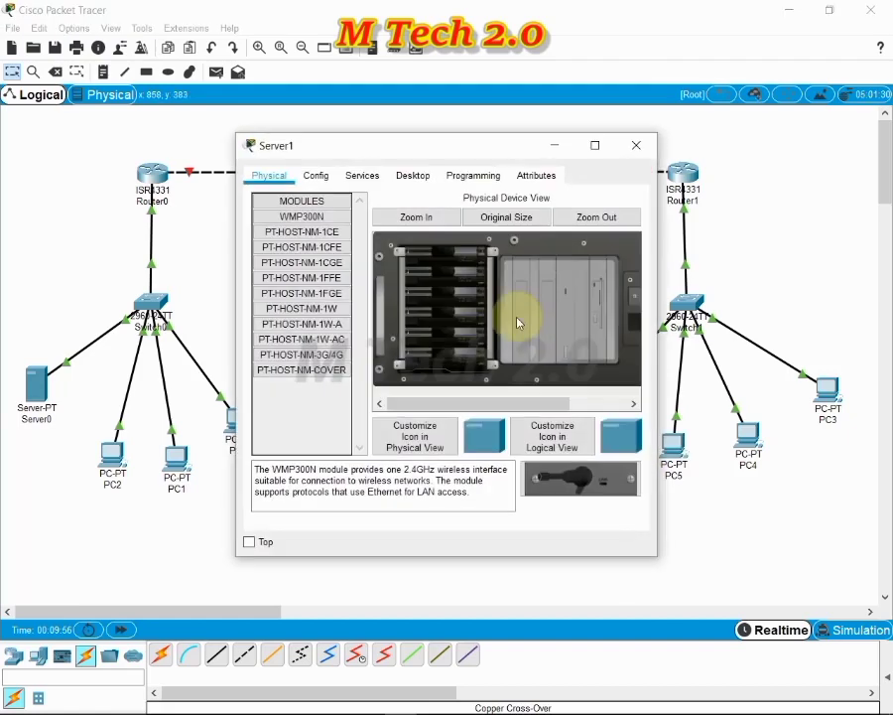
click(320, 176)
click(394, 300)
click(456, 320)
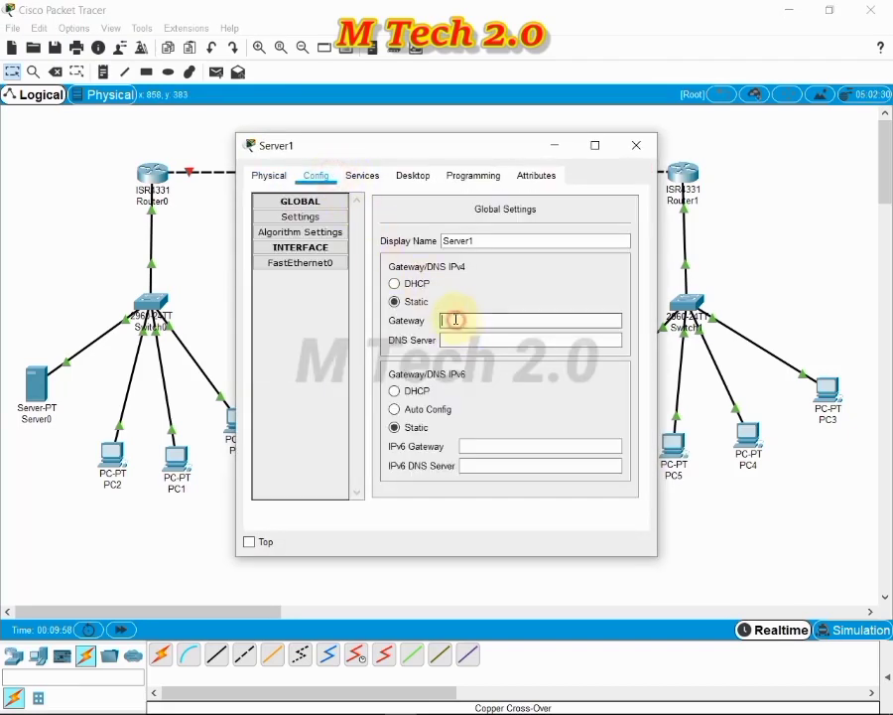
text(192.168.16.32)
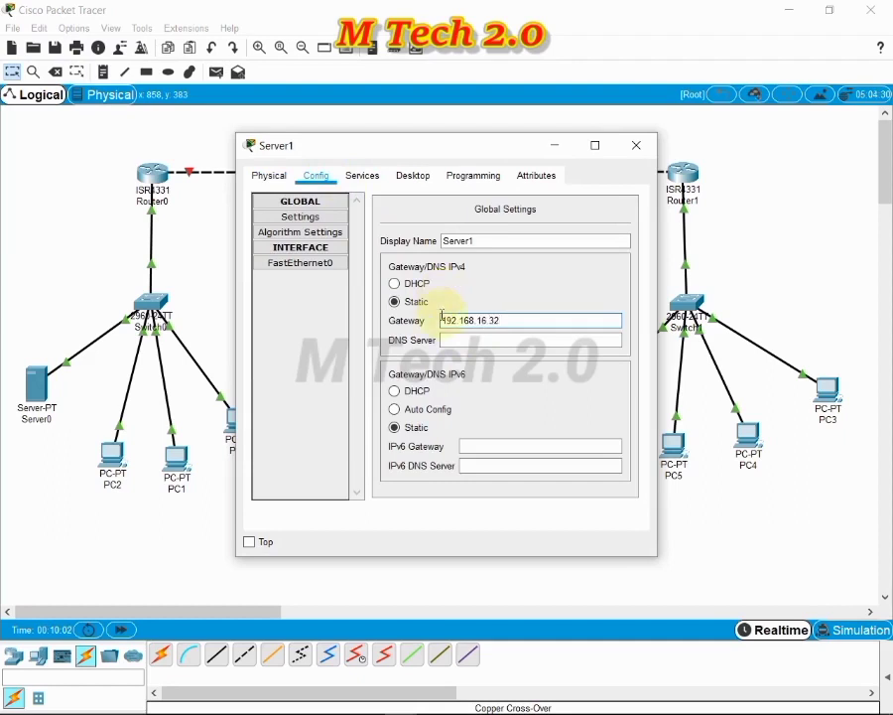
click(475, 338)
text(8.8.8.8)
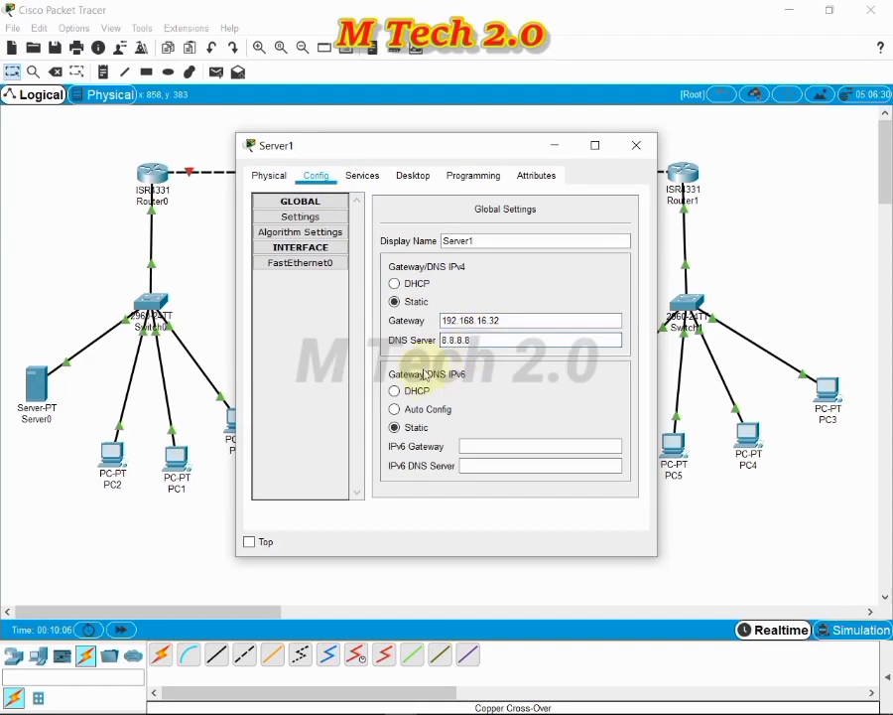
click(409, 409)
Give Server1's FastEthernet0 the static IP address 192.168.16.39 with subnet mask 255.255.255.0.
click(303, 263)
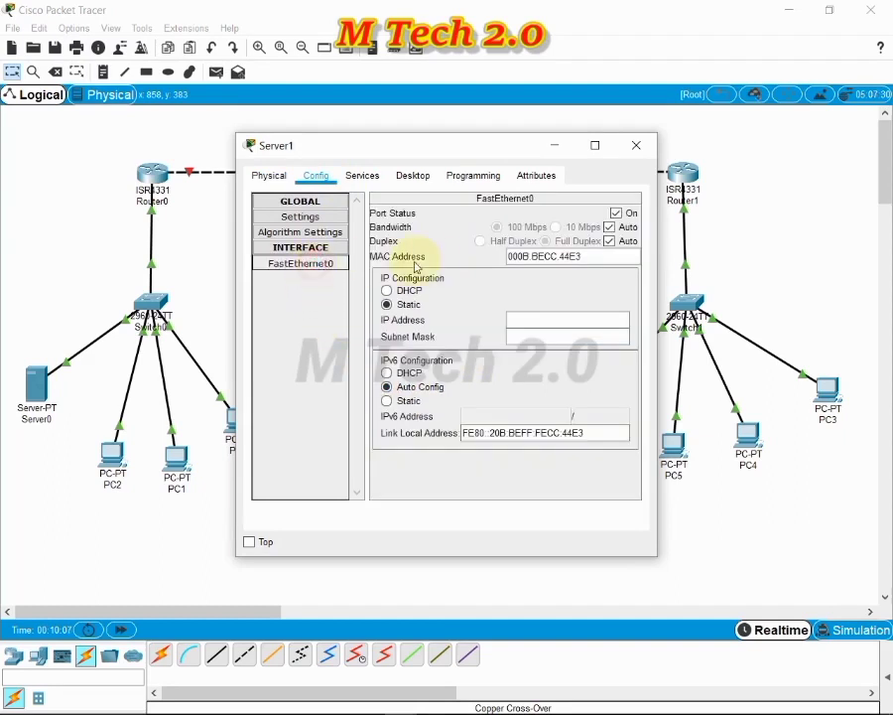
click(510, 316)
text(192)
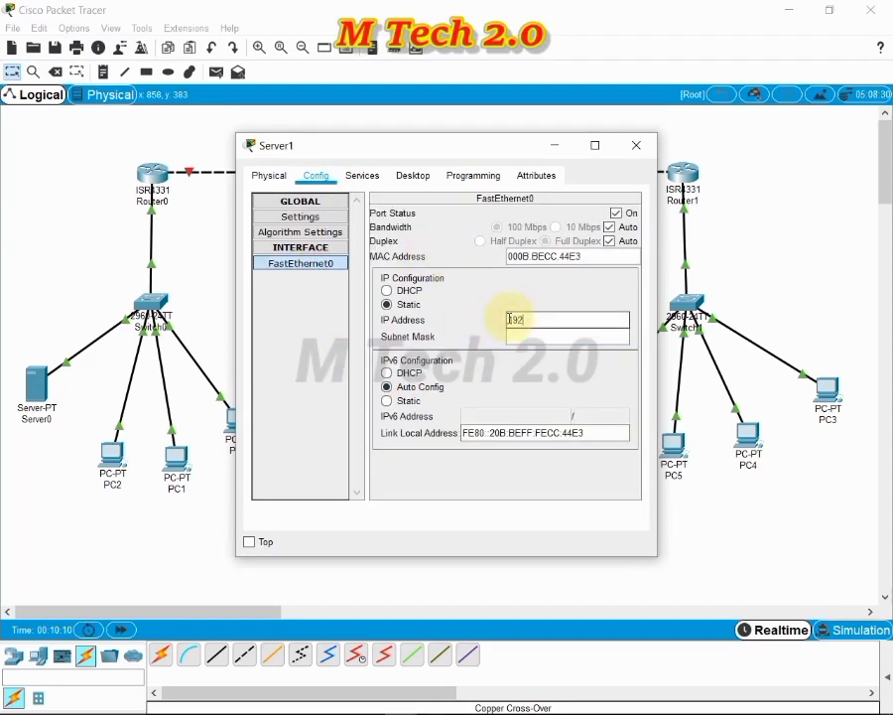
text(.168.16.1)
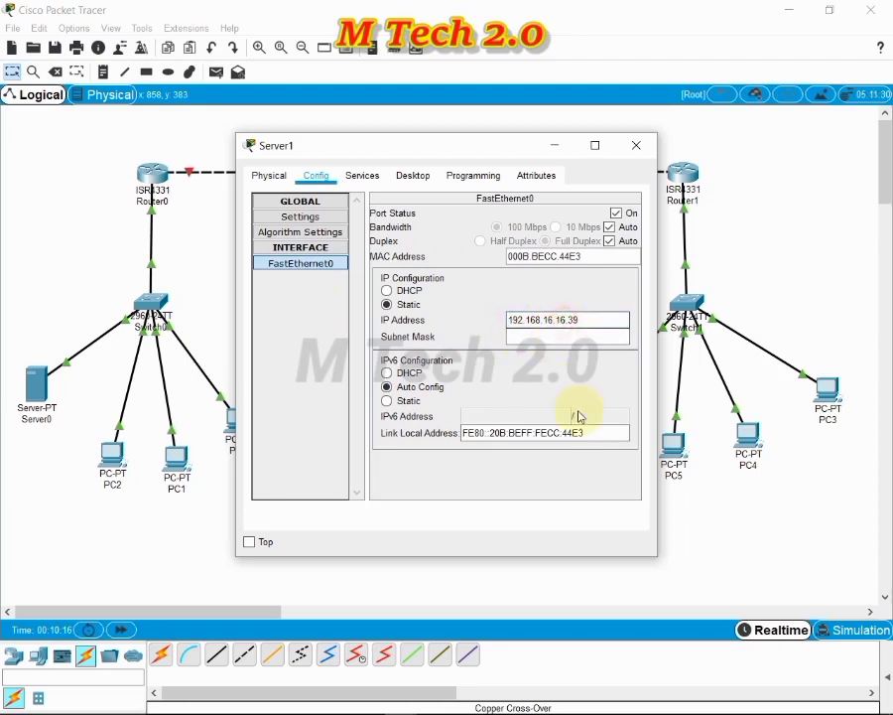
key(BackSpace)
key(BackSpace)
key(BackSpace)
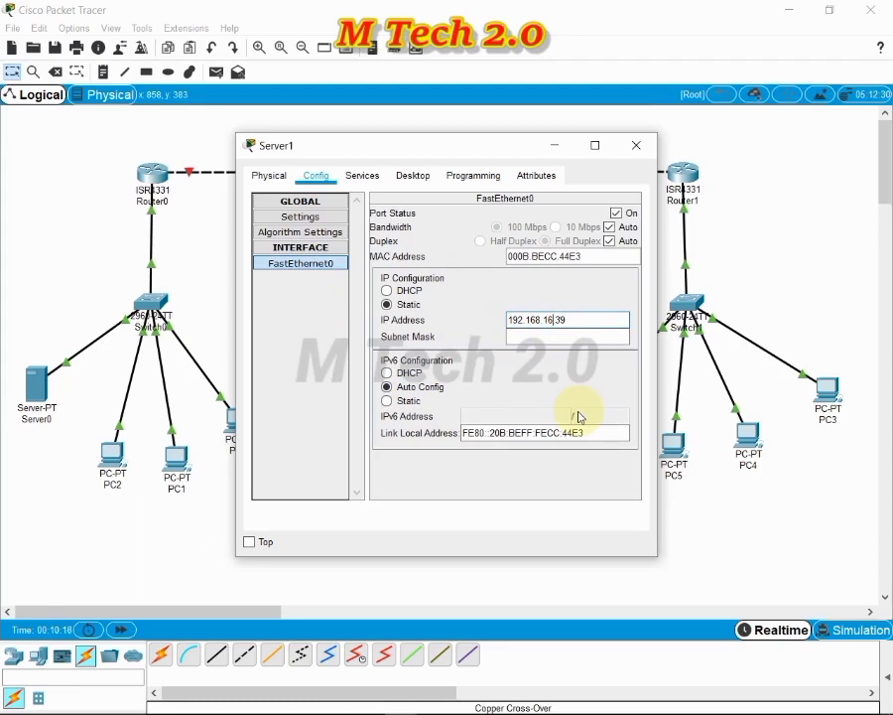
click(550, 335)
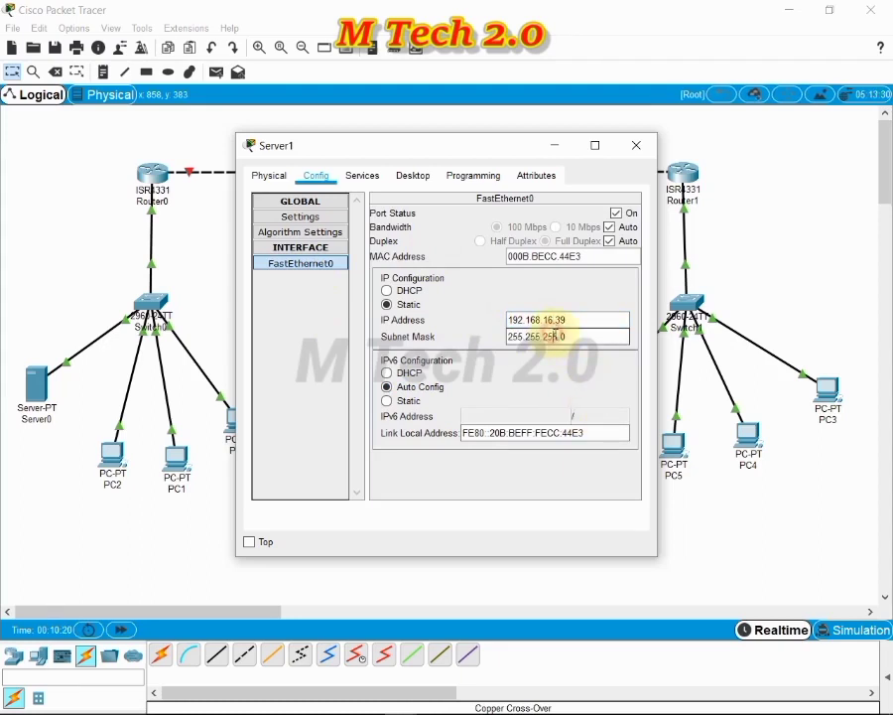
click(637, 145)
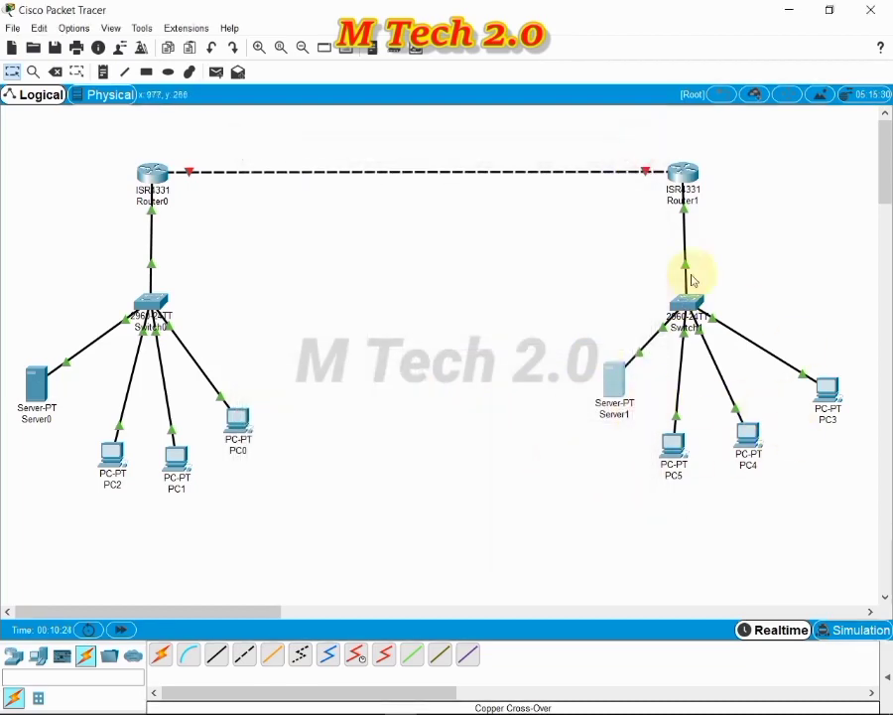
Give Router0's GigabitEthernet0/0/1 the IP address 192.168.17.1 with subnet mask 255.255.255.0 and switch the port on.
mouse_move(696, 175)
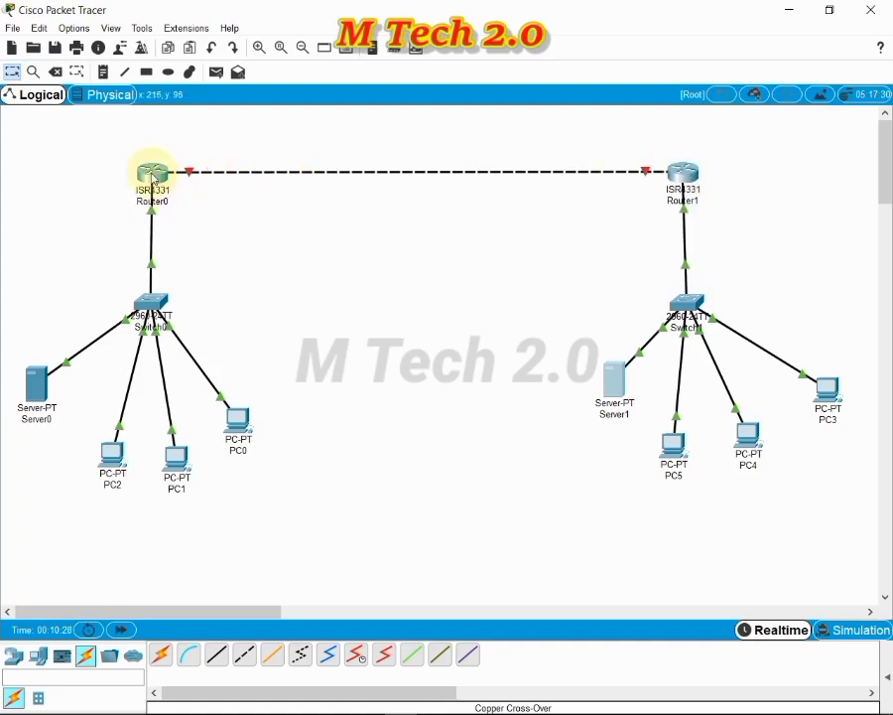
click(154, 179)
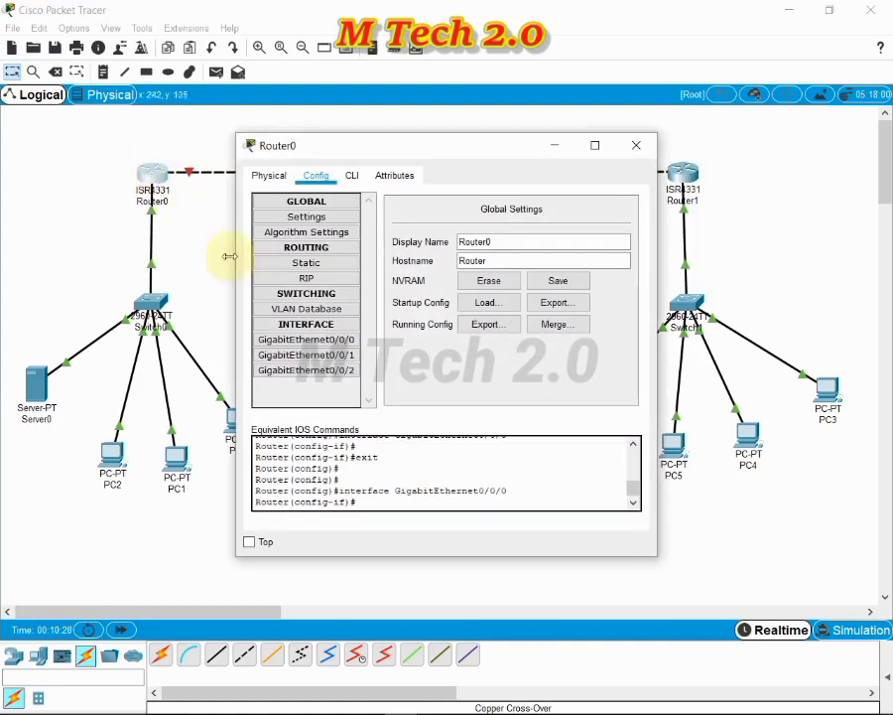
click(322, 356)
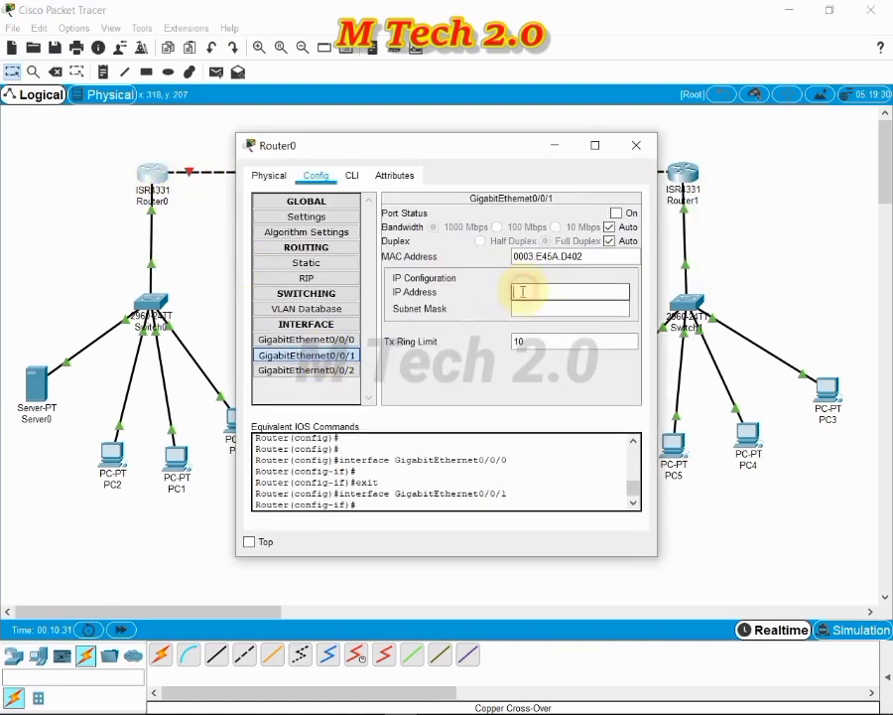
text(192)
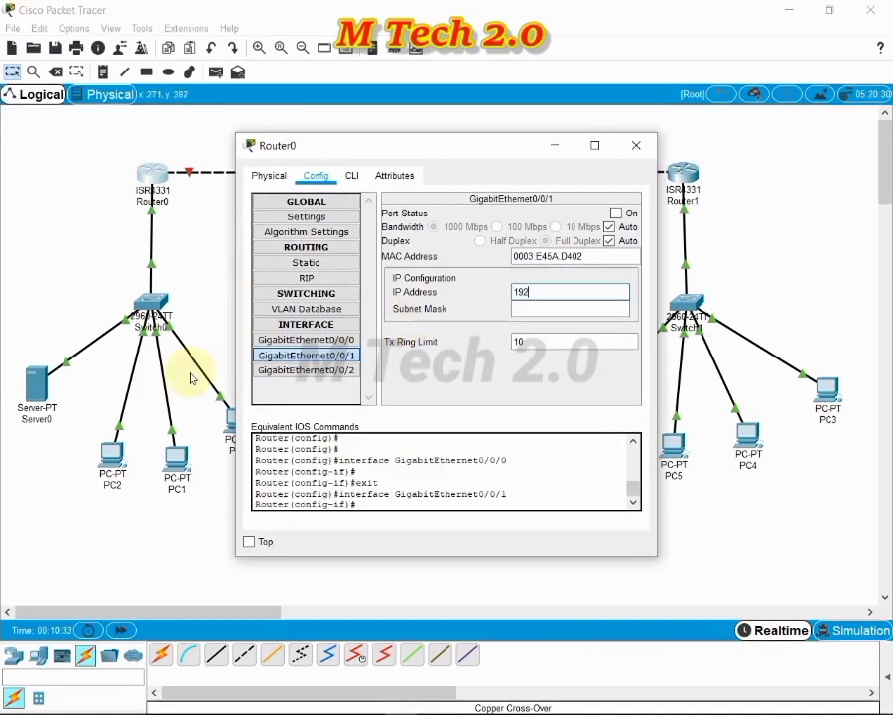
text(.168.17.16)
click(530, 308)
click(617, 213)
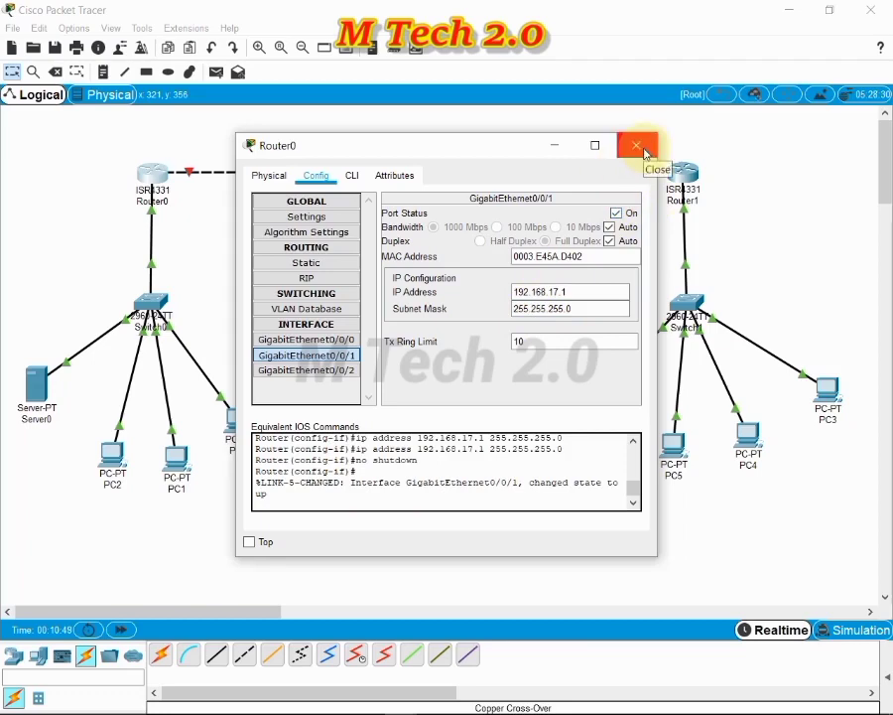
click(641, 148)
Give Router1's GigabitEthernet0/0/1 the IP address 192.168.17.2 with subnet mask 255.255.255.0 and switch the port on.
click(683, 177)
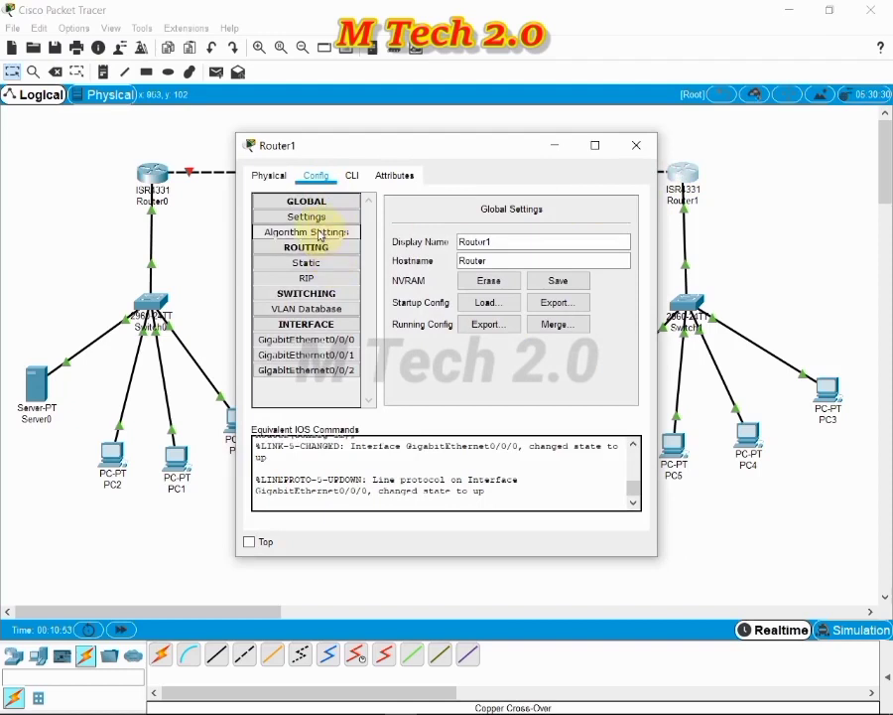
click(307, 354)
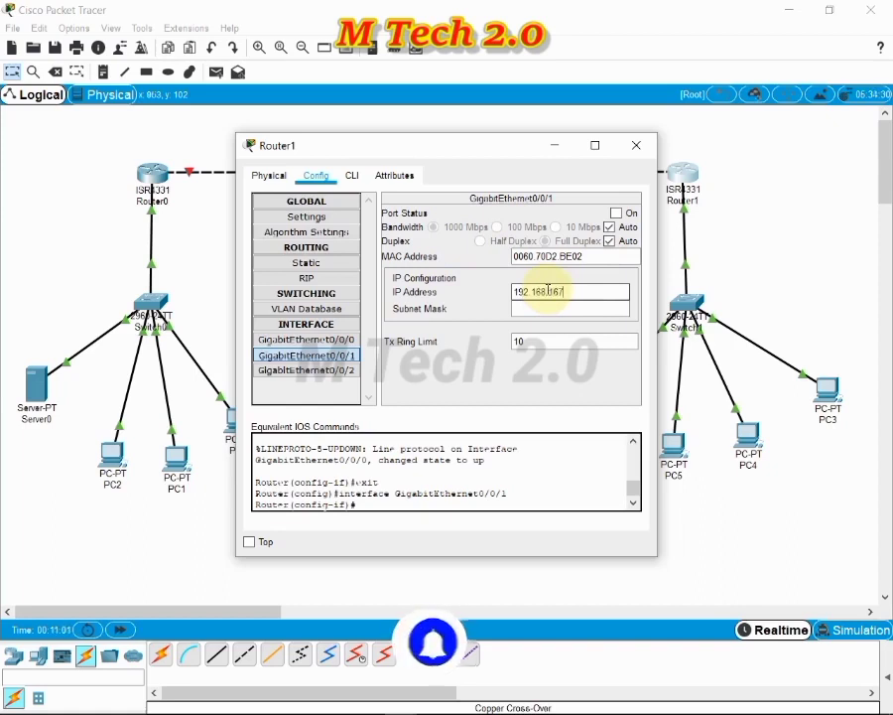
key(BackSpace)
text(7.1)
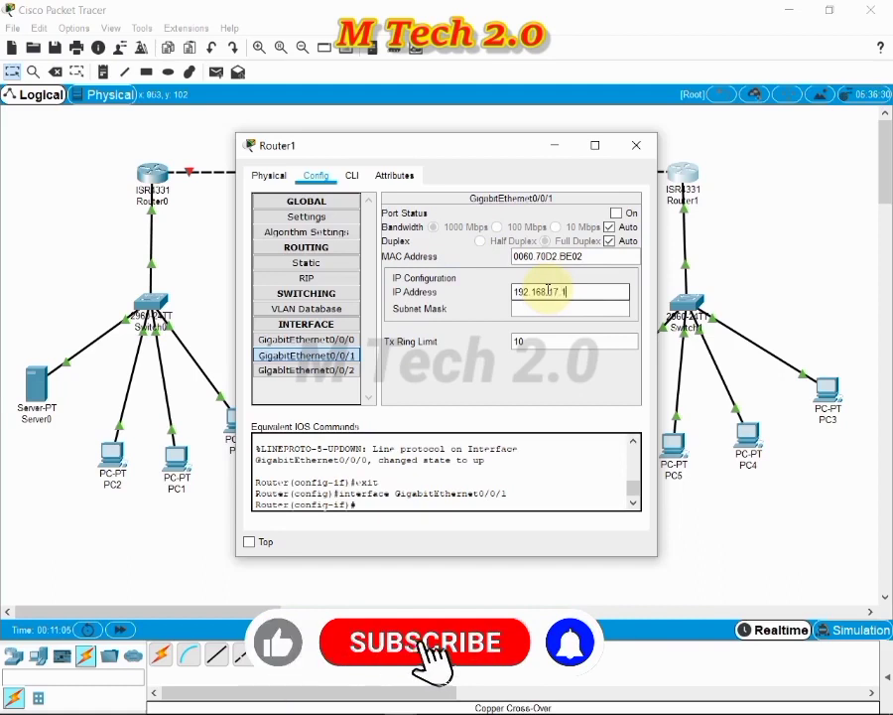
key(BackSpace)
key(BackSpace)
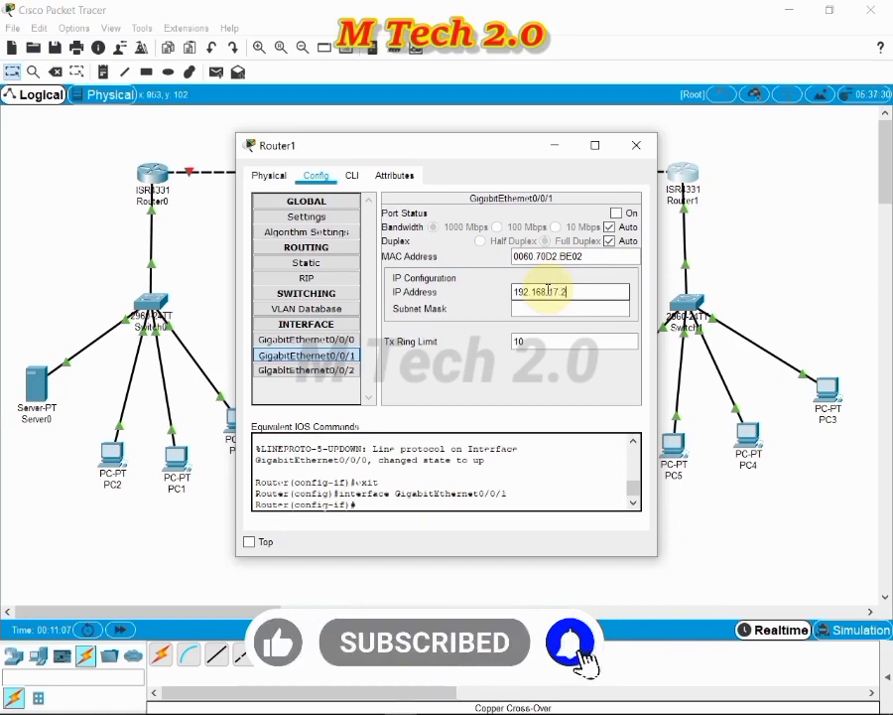
click(545, 309)
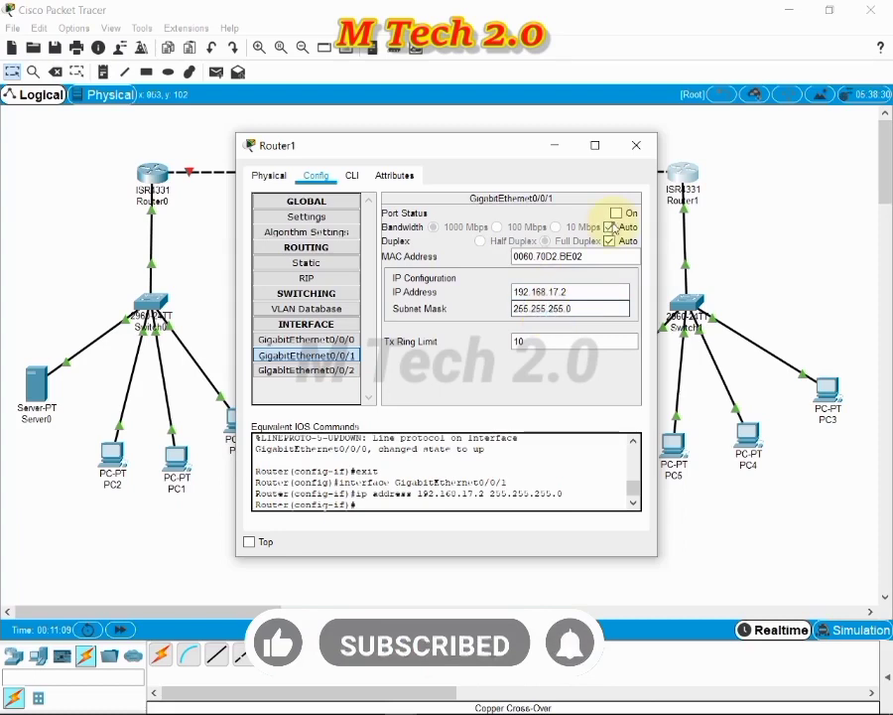
click(616, 212)
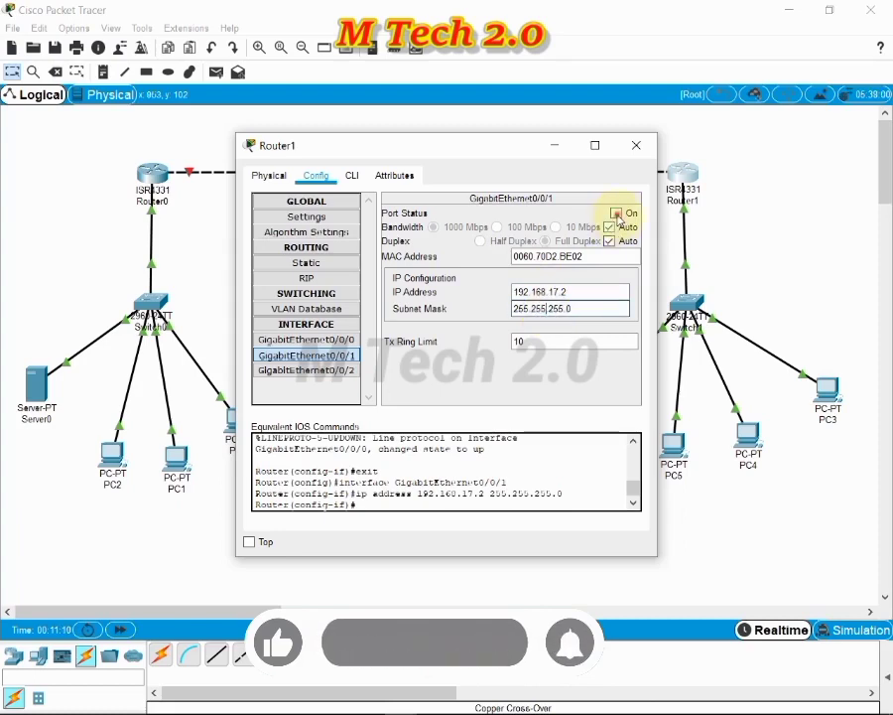
click(637, 147)
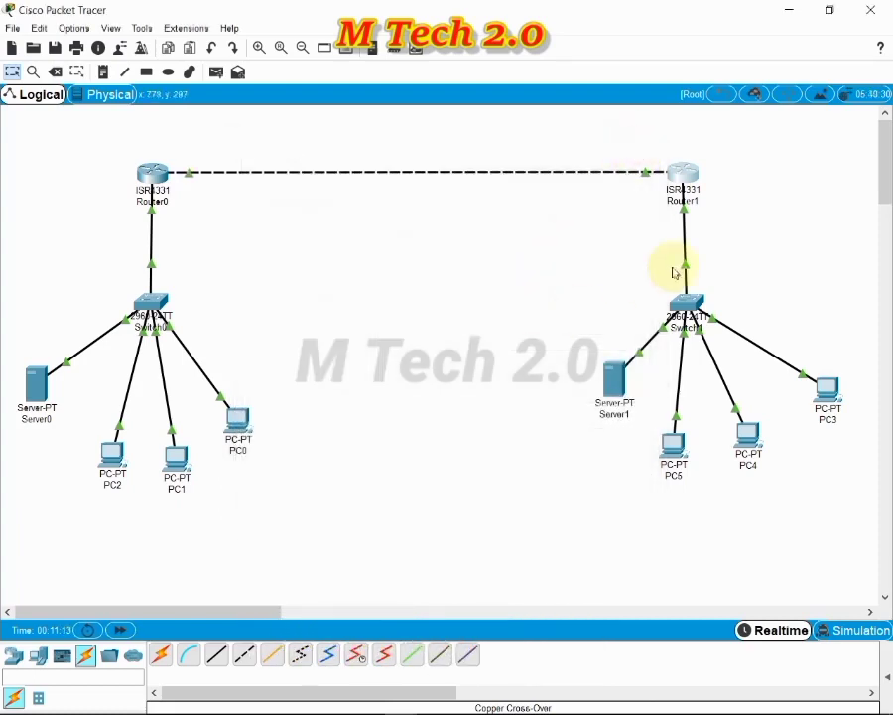